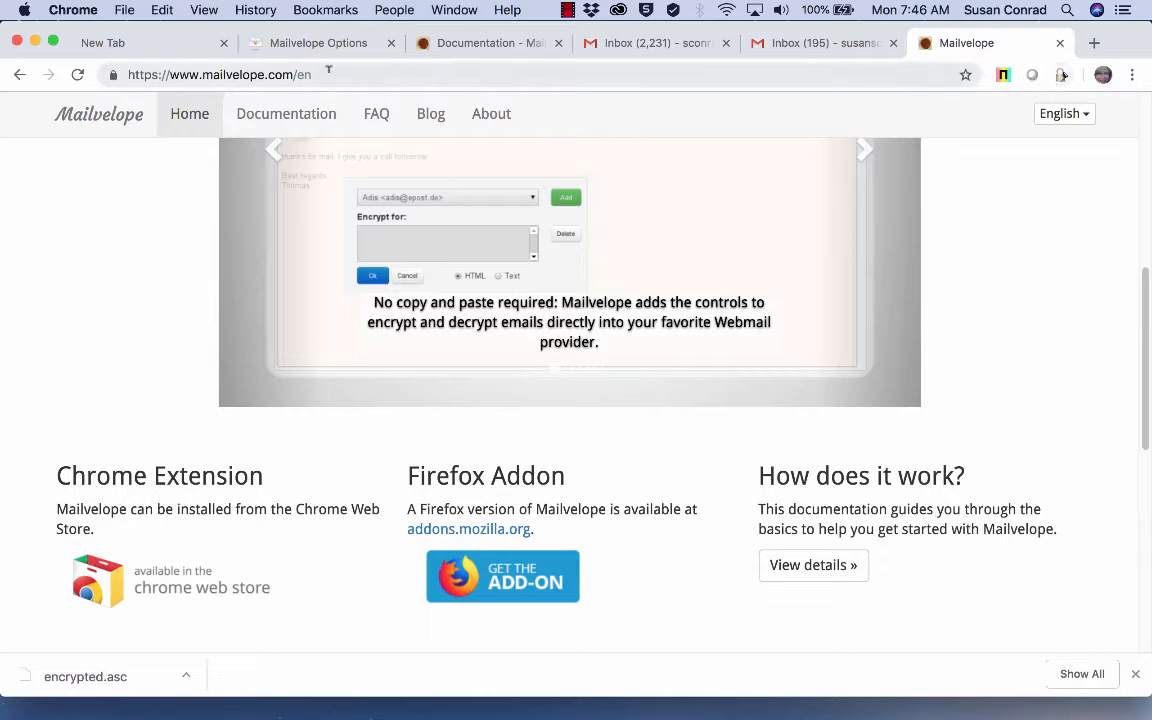
Step: Open the Mailvelope Dashboard from the extension's toolbar icon
scroll(422, 255, "down", 2)
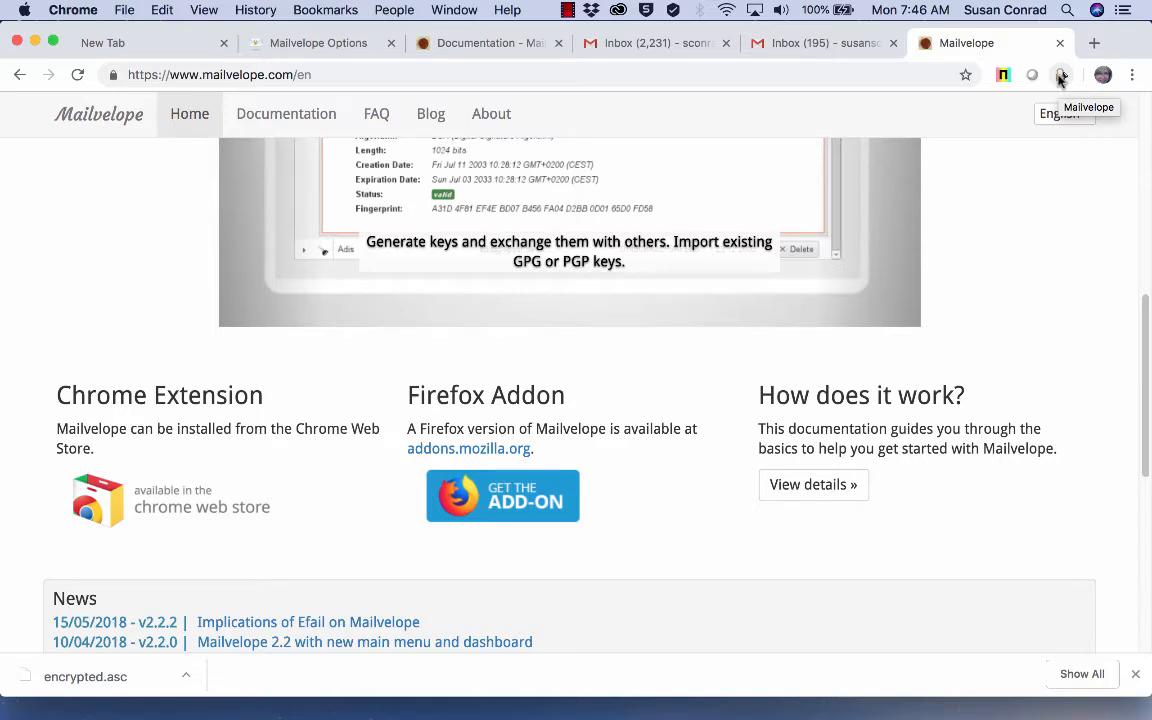
left_click(1061, 77)
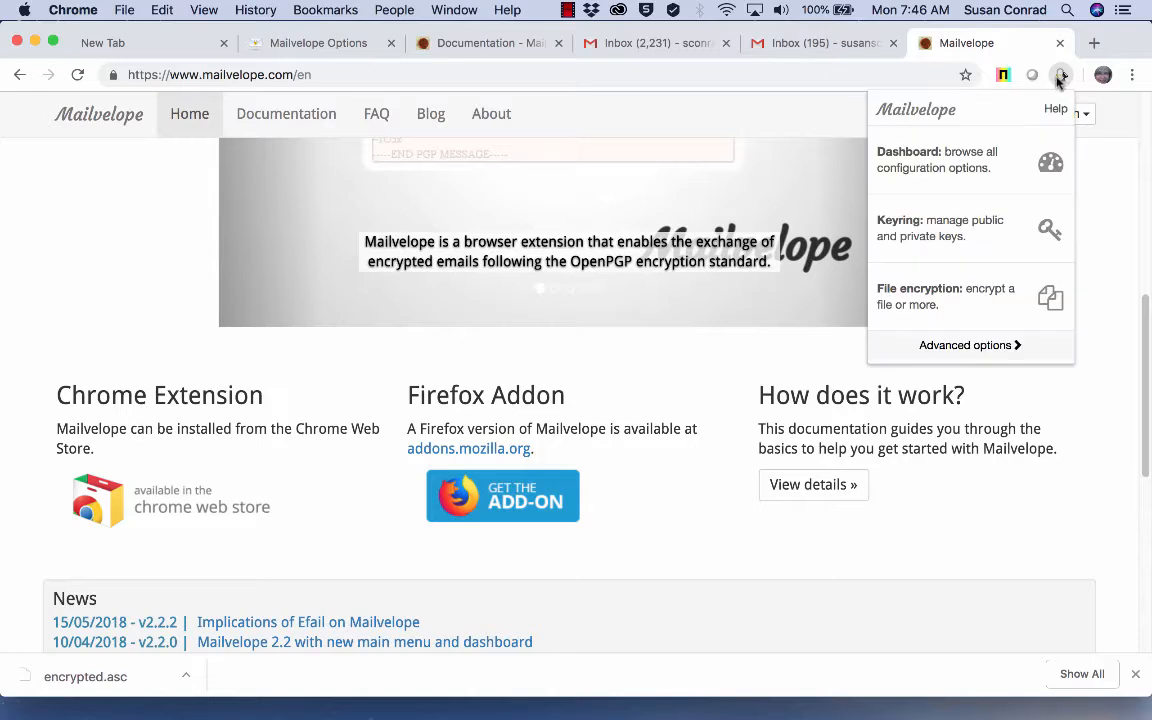
left_click(952, 161)
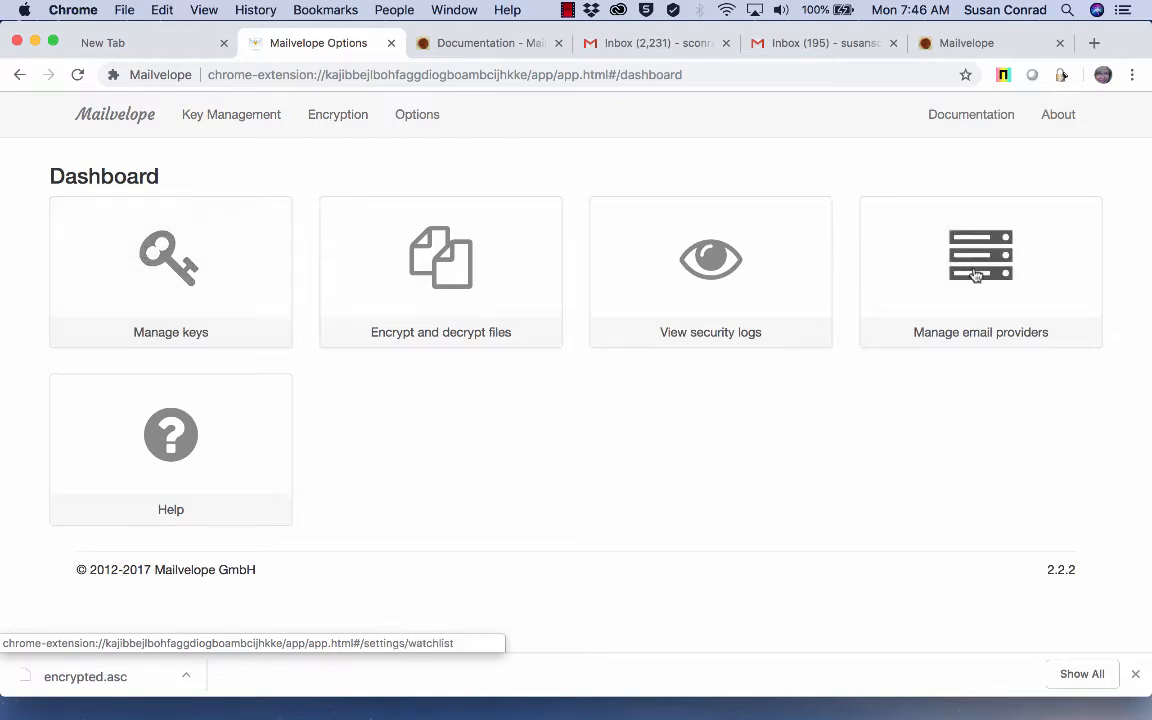
Step: Skim the quickstart documentation, then close its tab to return to the dashboard
left_click(971, 116)
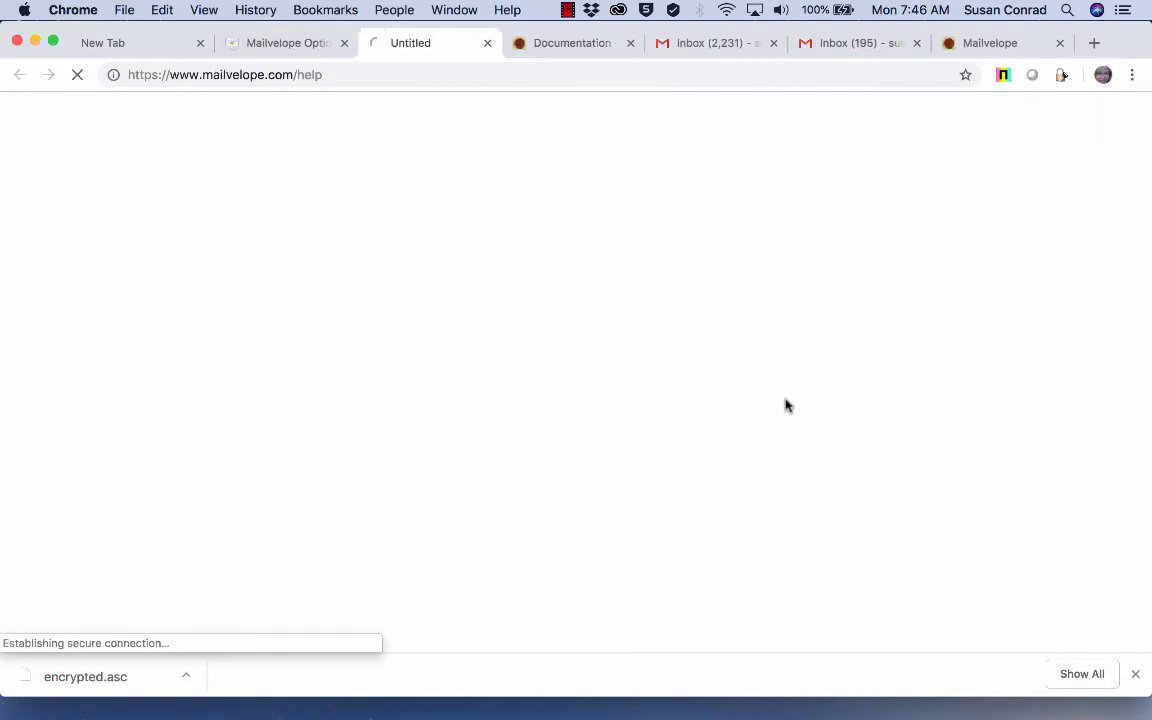
scroll(637, 465, "down", 15)
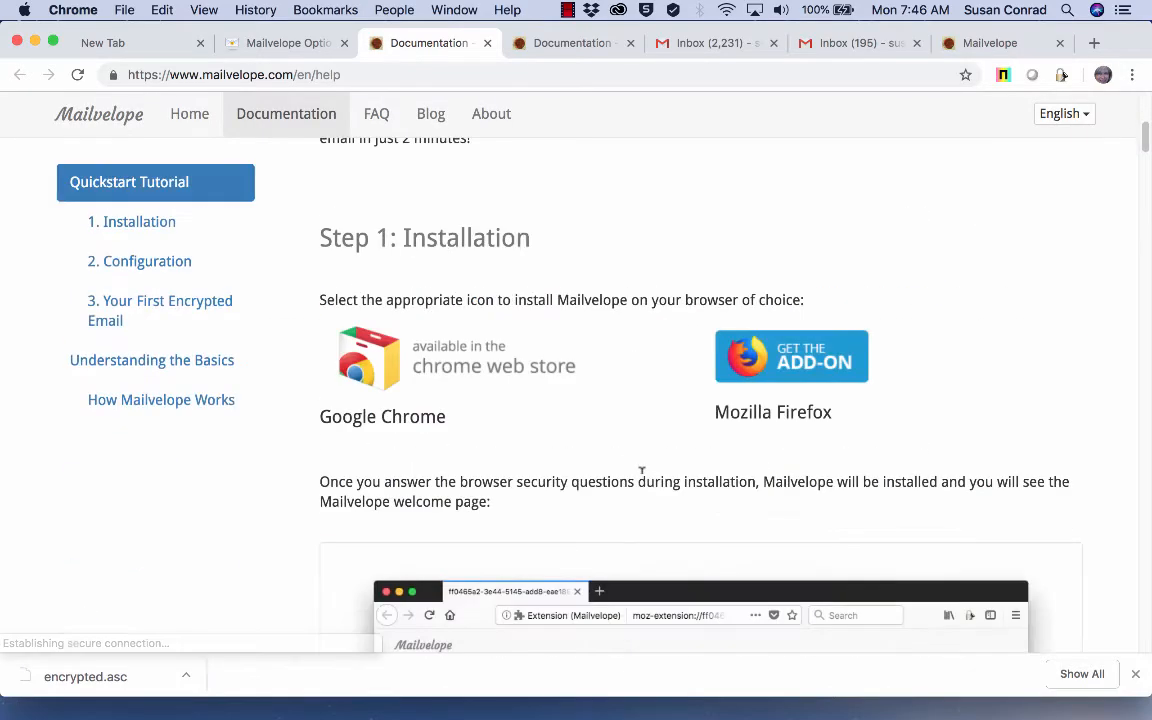
scroll(642, 480, "down", 20)
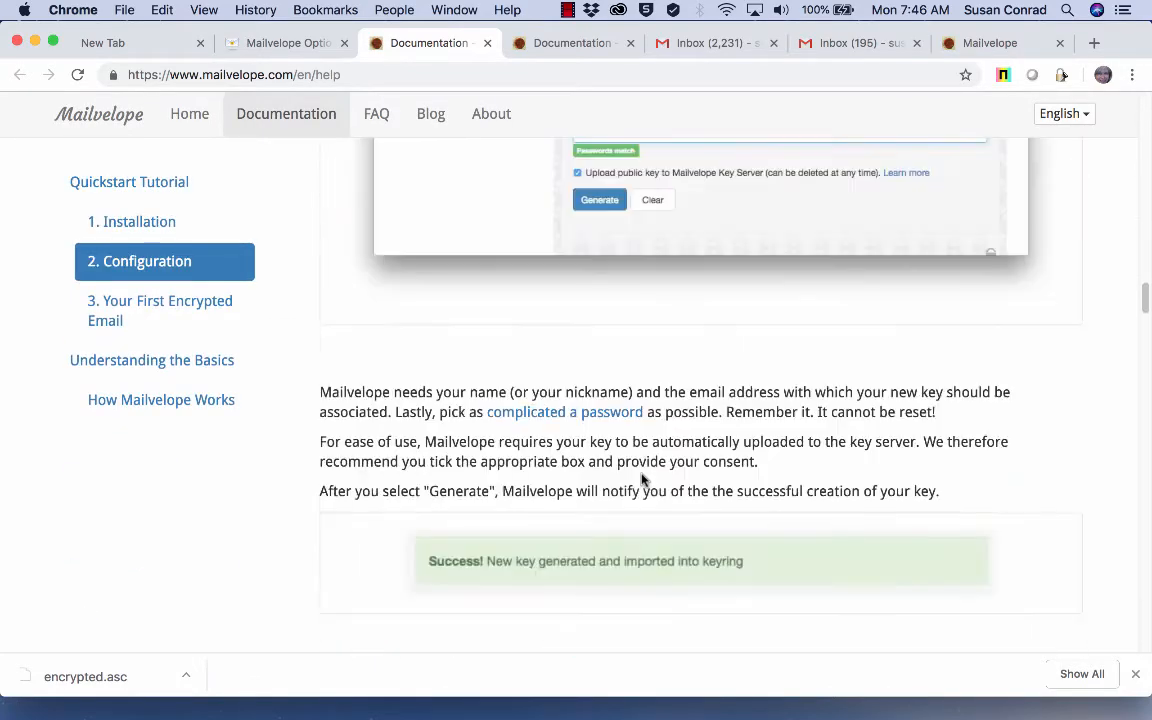
scroll(642, 480, "down", 12)
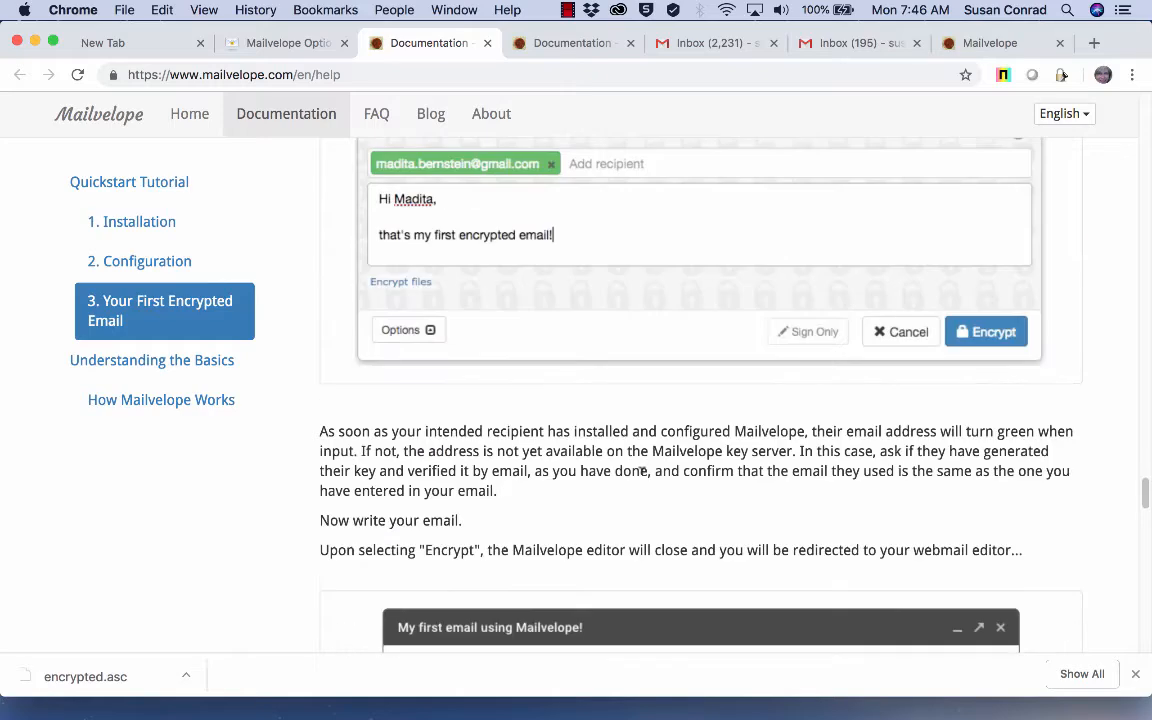
scroll(640, 476, "up", 15)
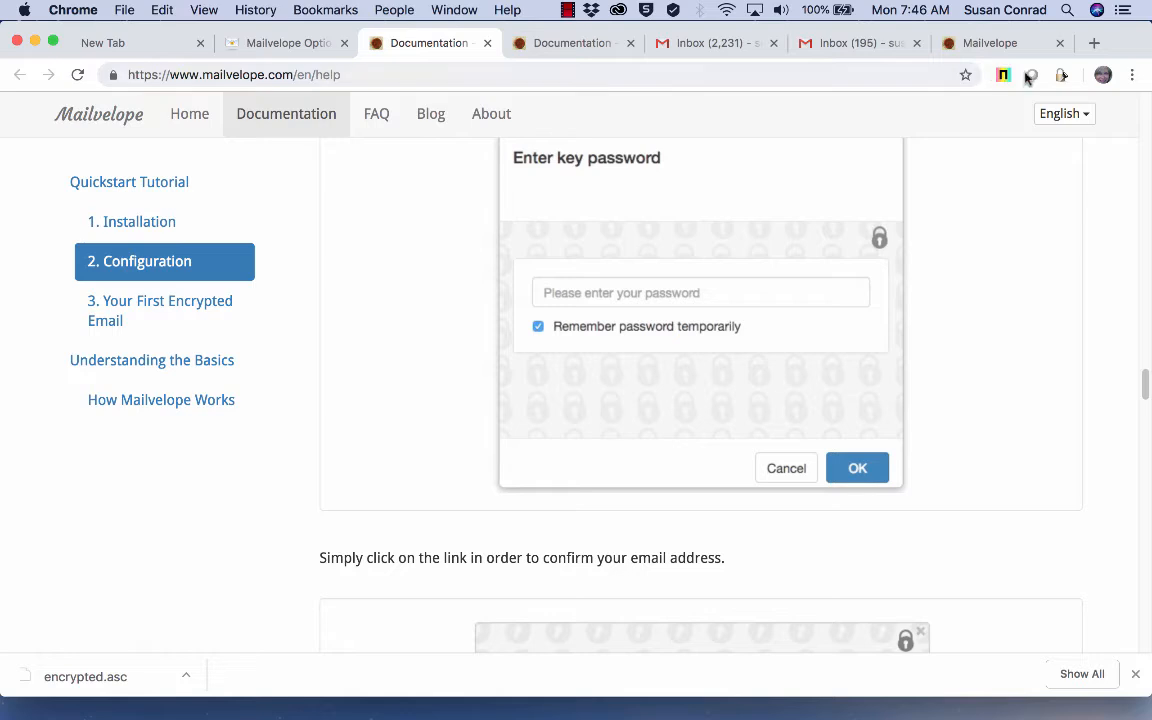
left_click(489, 44)
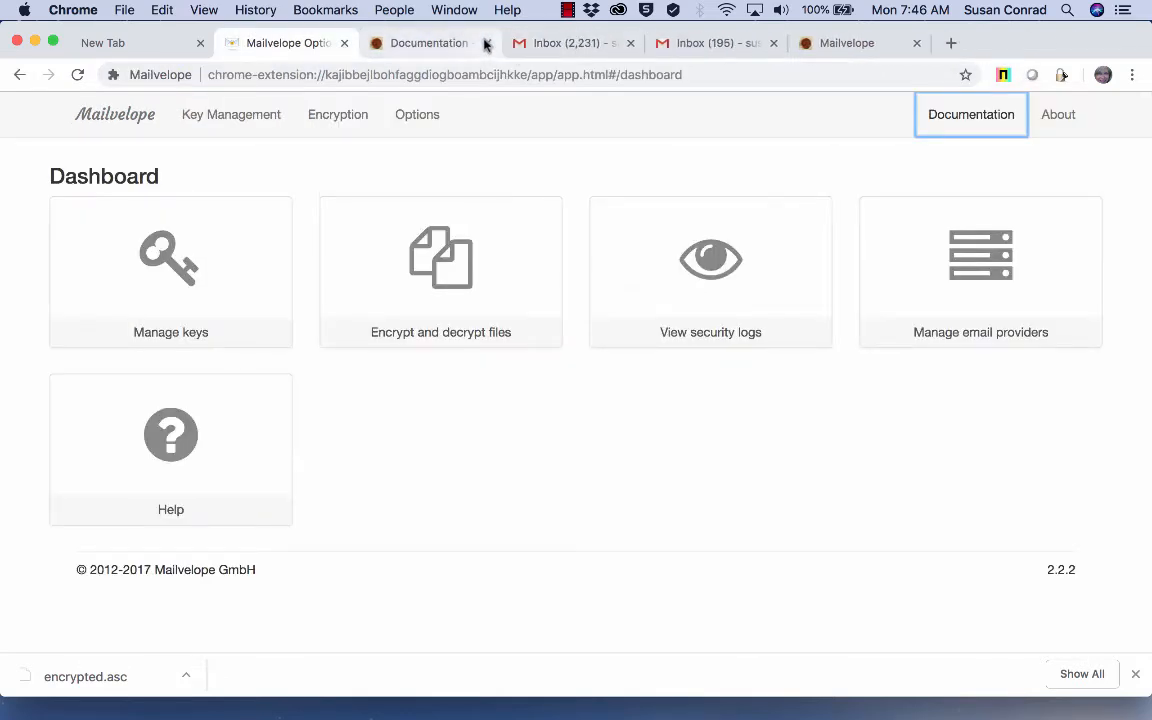
Step: Start a new key in Manage keys > Generate Key with the owner's name and Gmail address
left_click(178, 265)
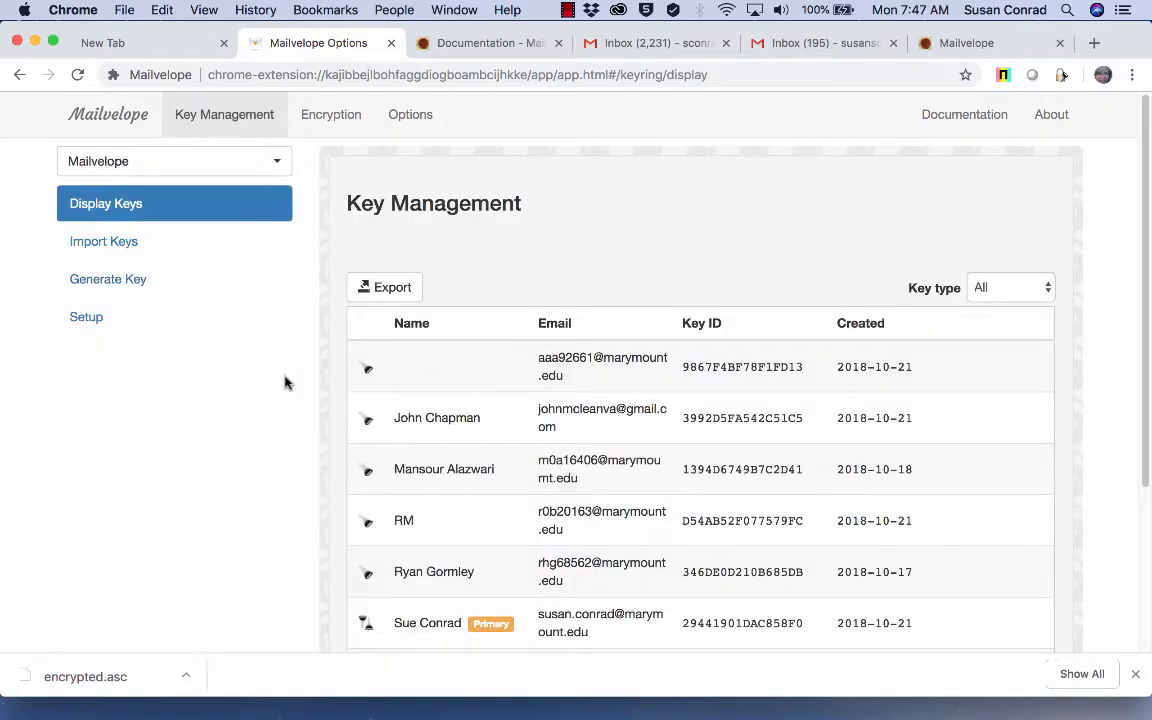
left_click(120, 283)
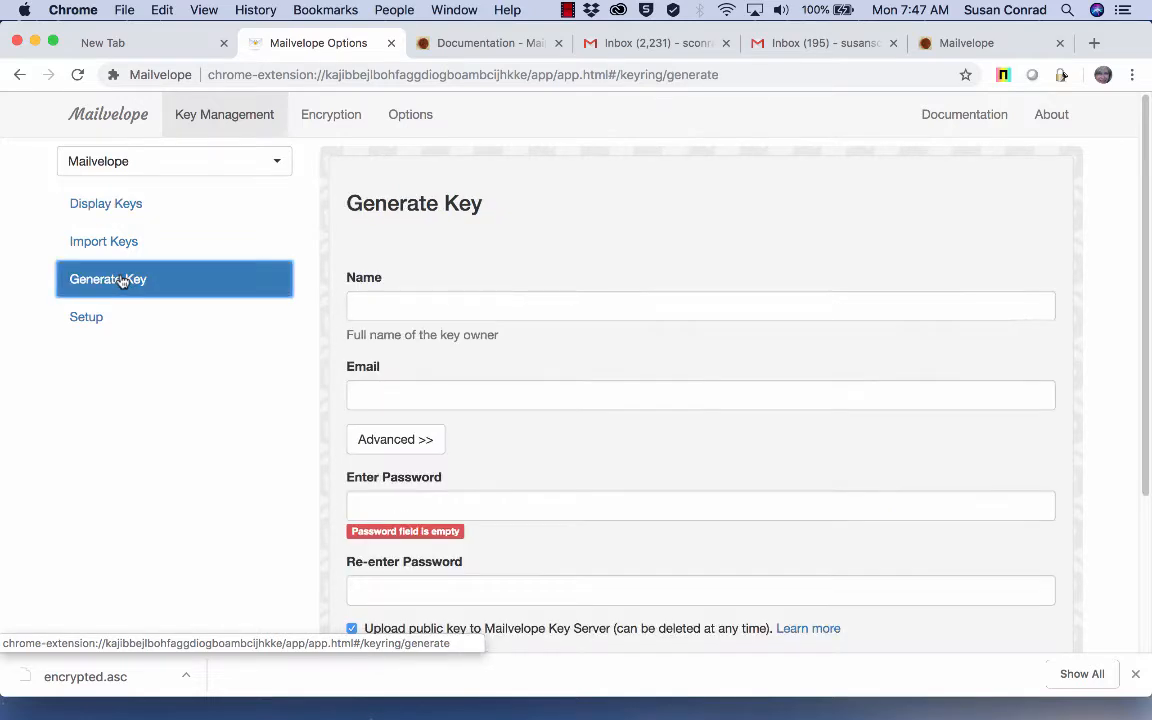
left_click(409, 303)
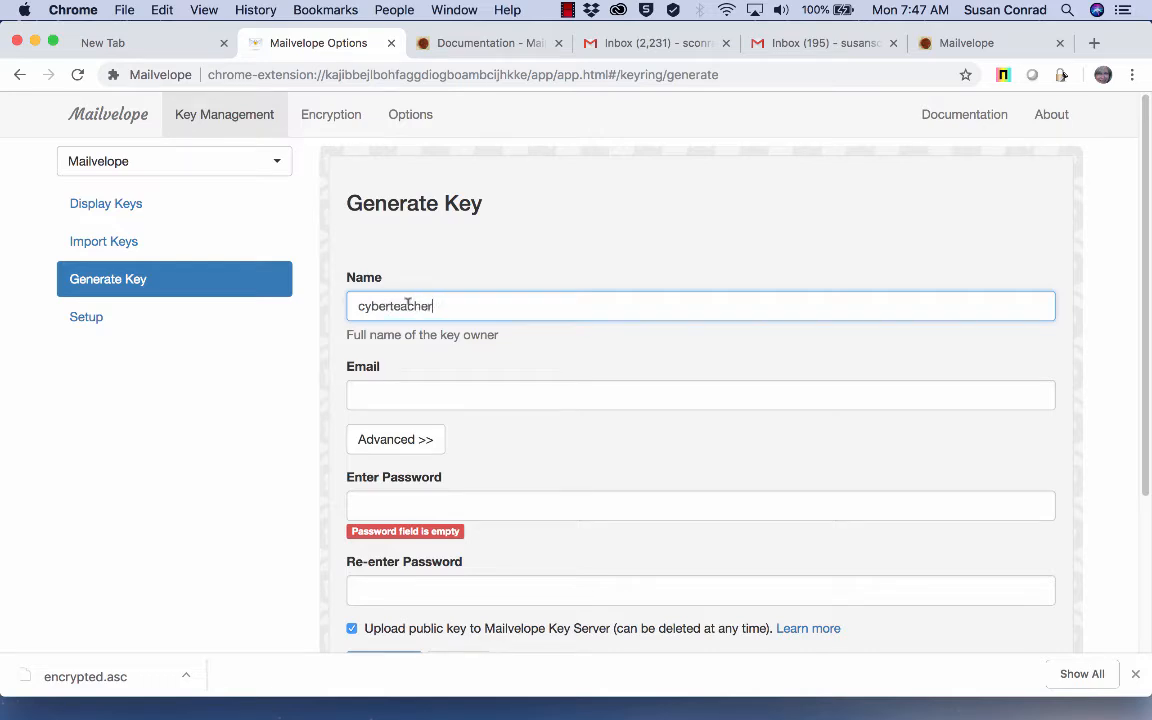
left_click(362, 388)
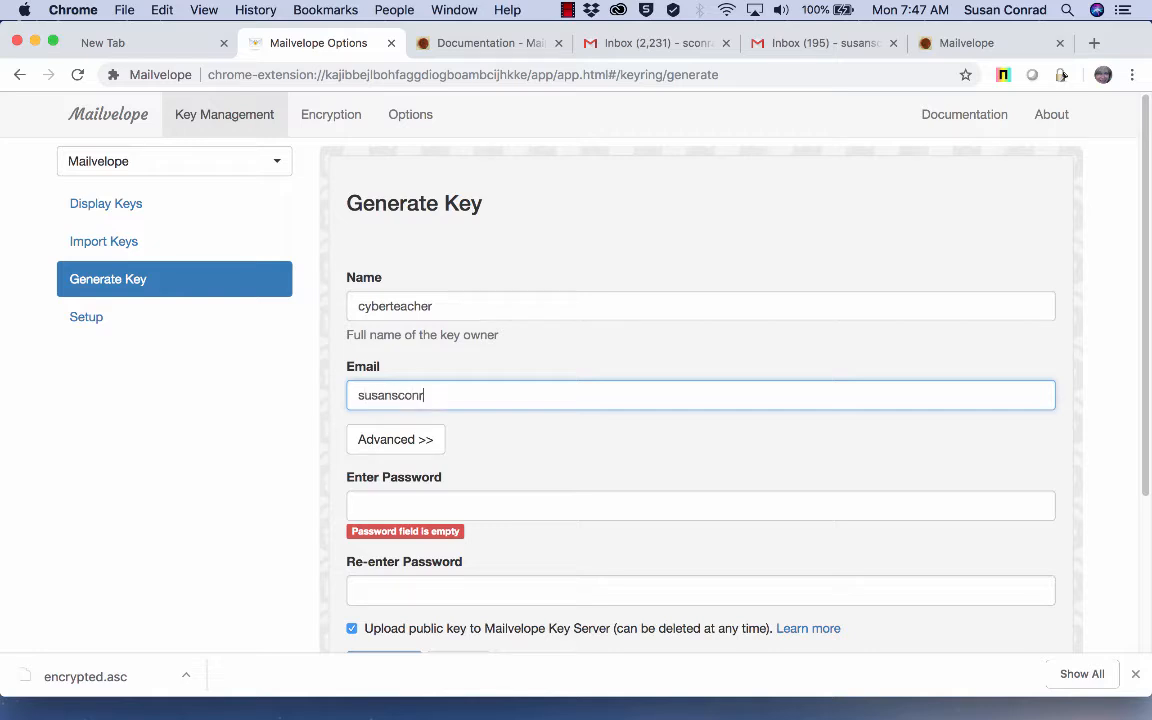
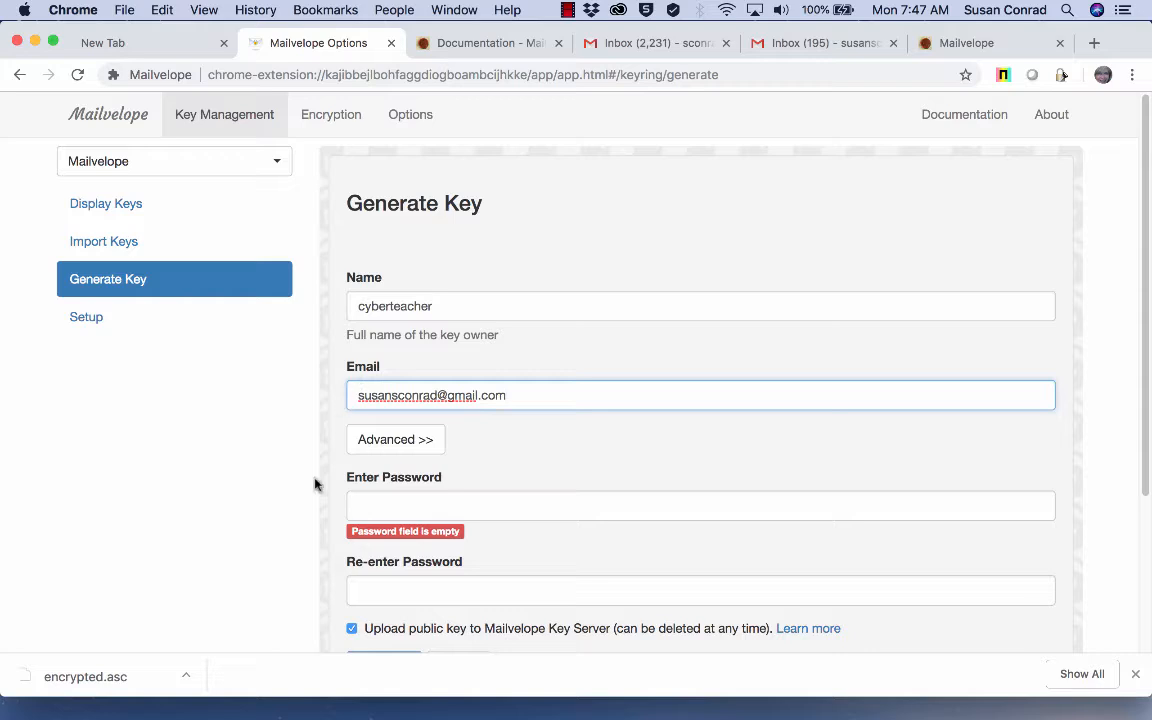
Step: Enter and confirm the key password, keep key-server upload ticked, and generate the key pair
left_click(375, 505)
type("•")
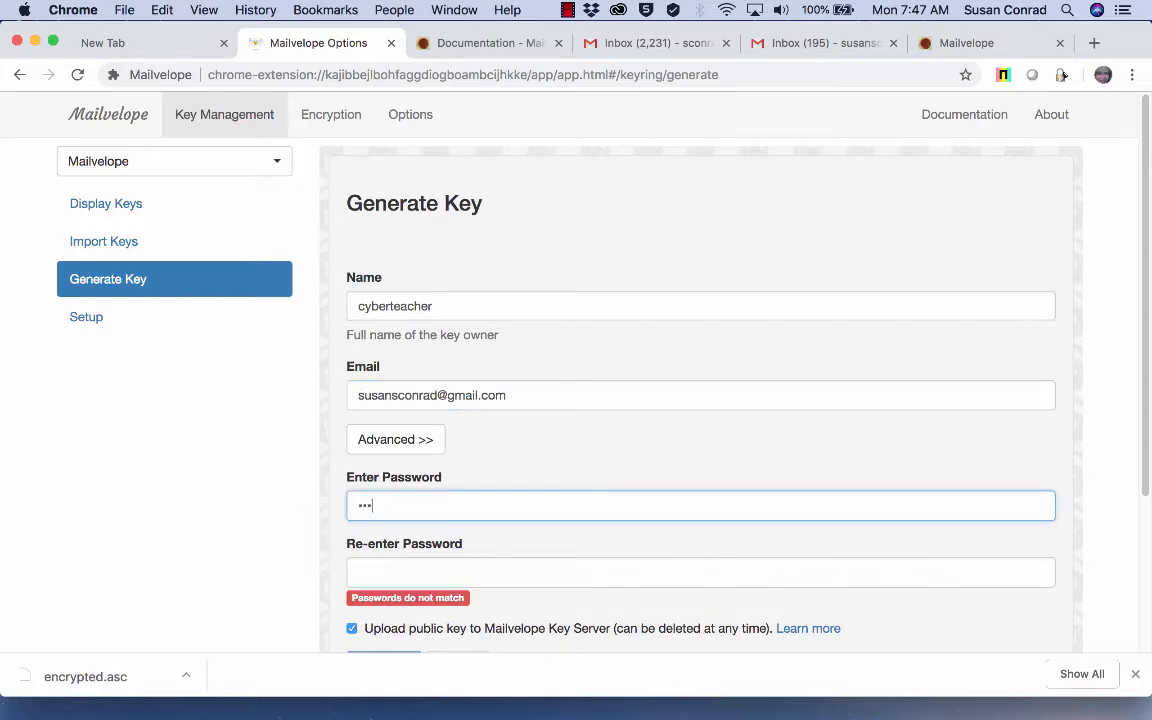
left_click(370, 564)
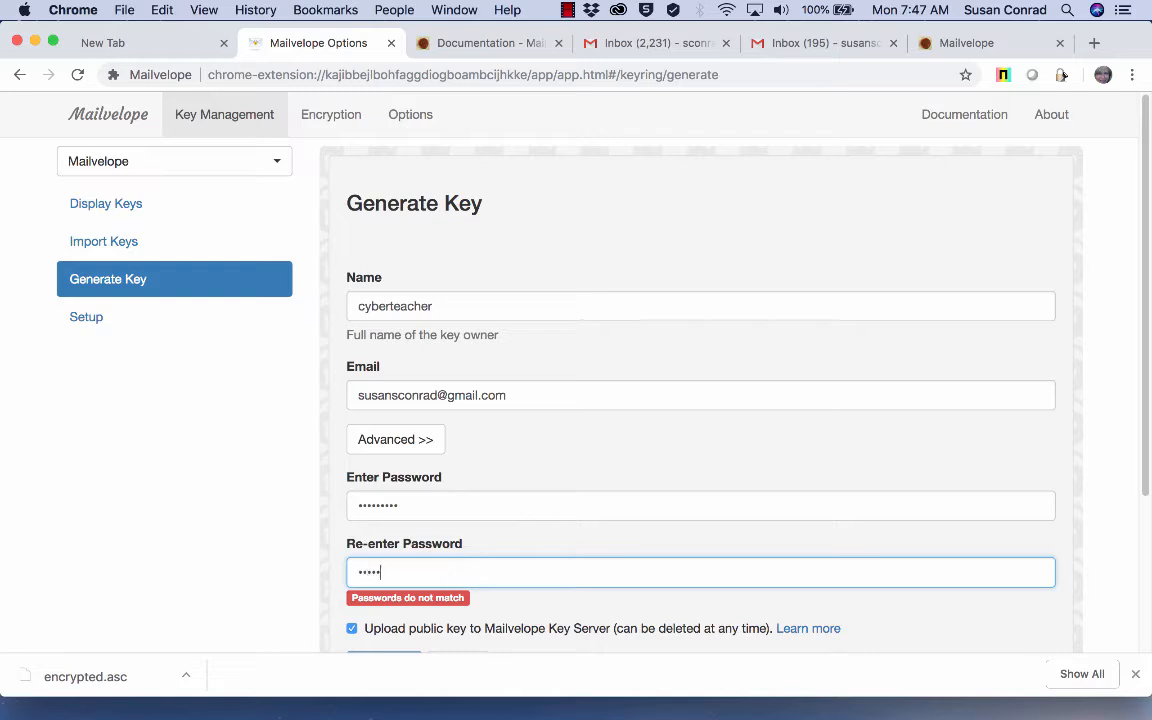
type("•••••••••")
scroll(373, 571, "down", 3)
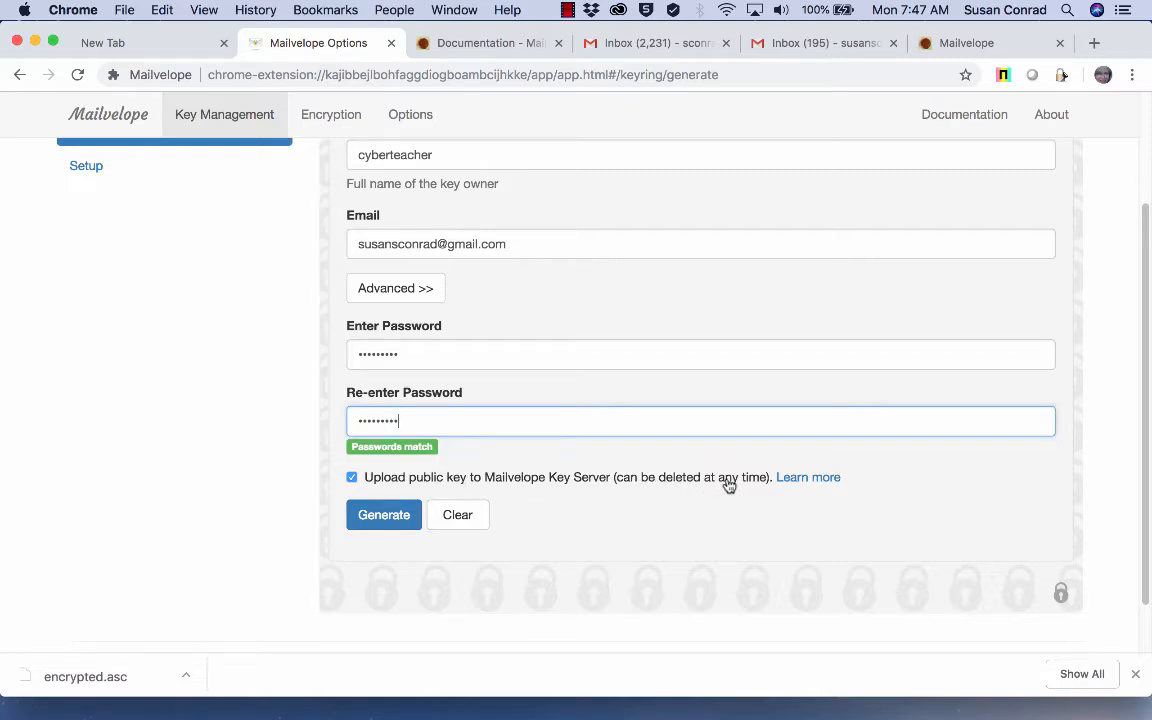
left_click(394, 515)
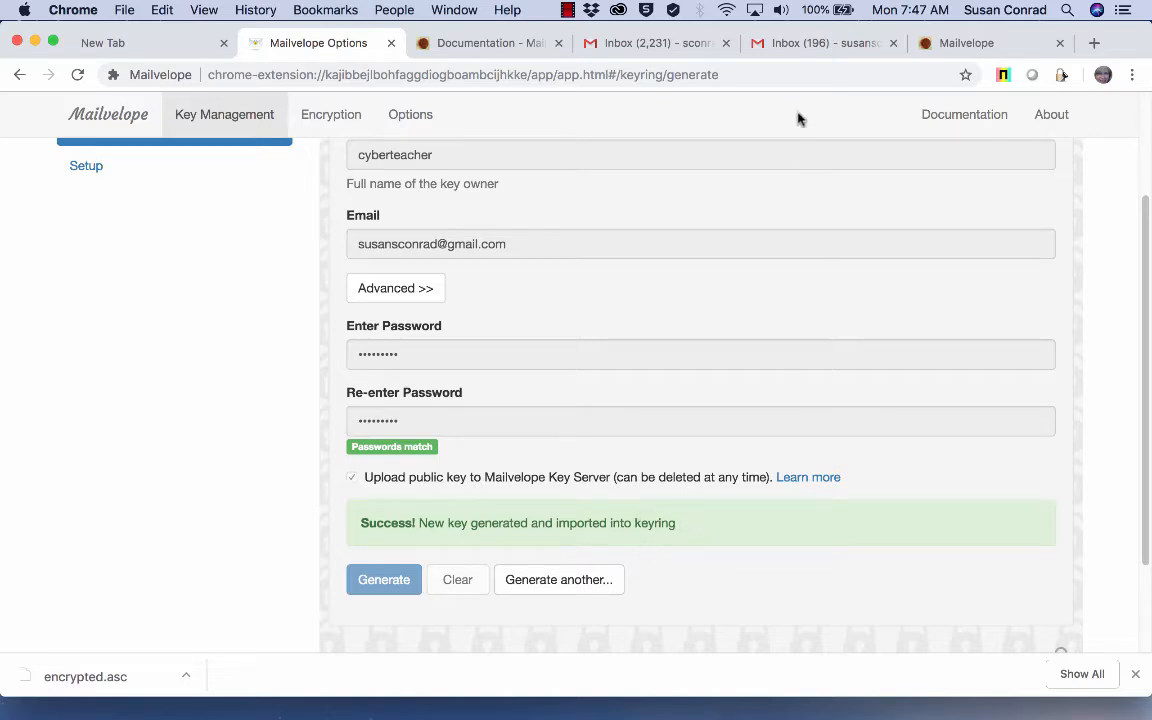
Step: In Gmail's Verify Your Key email, check the noname attachment, then open encrypted.asc
left_click(857, 45)
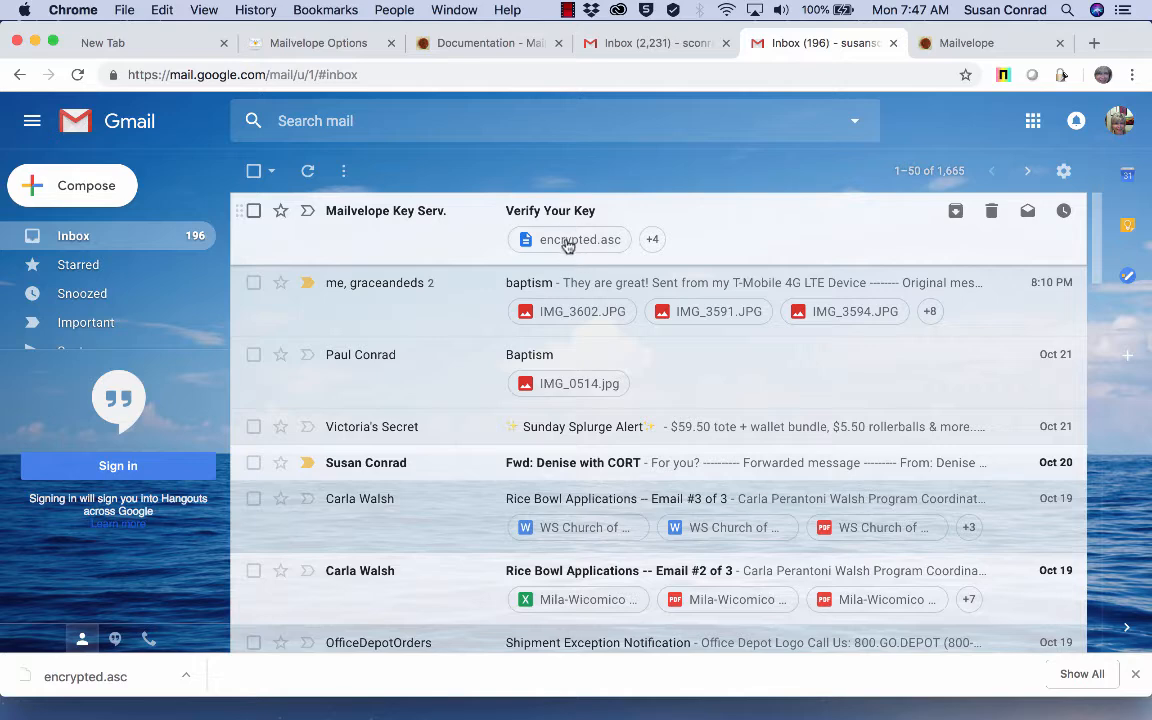
left_click(510, 206)
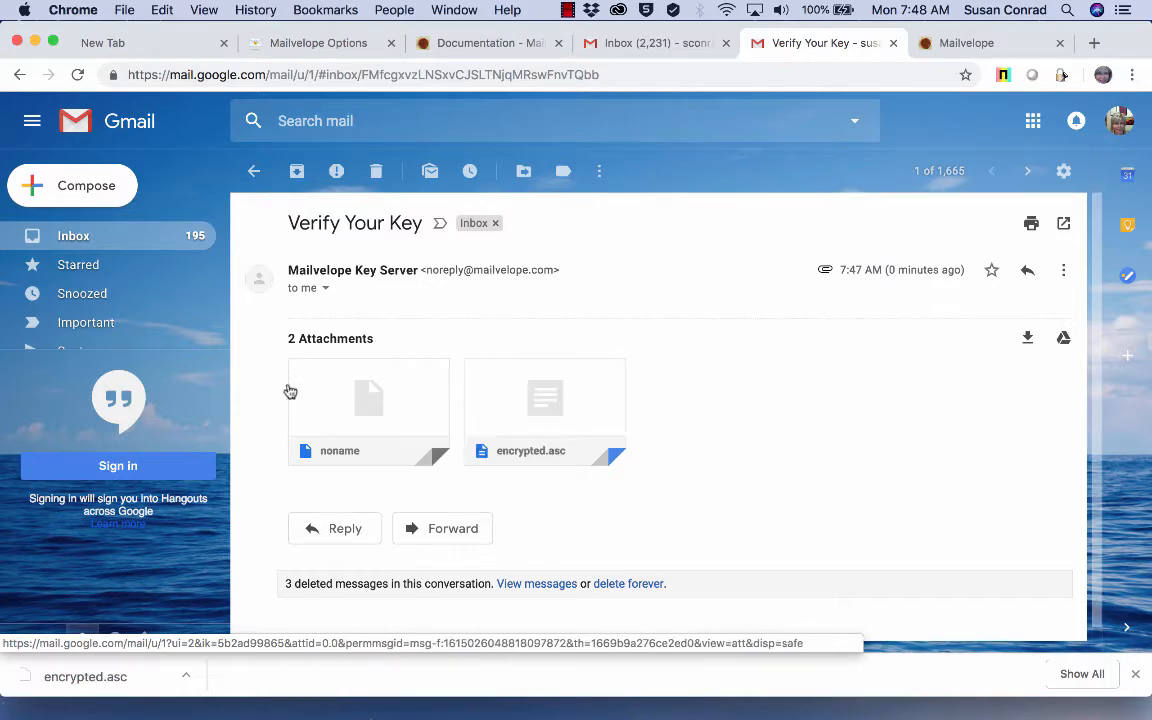
left_click(352, 374)
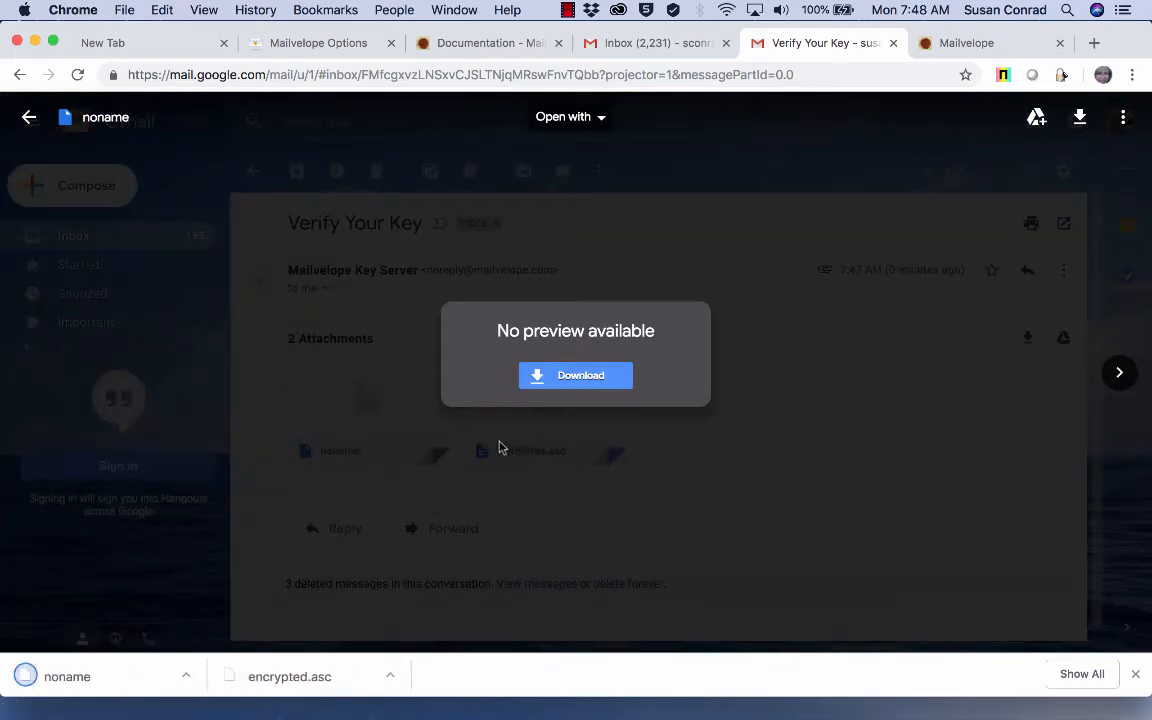
left_click(29, 117)
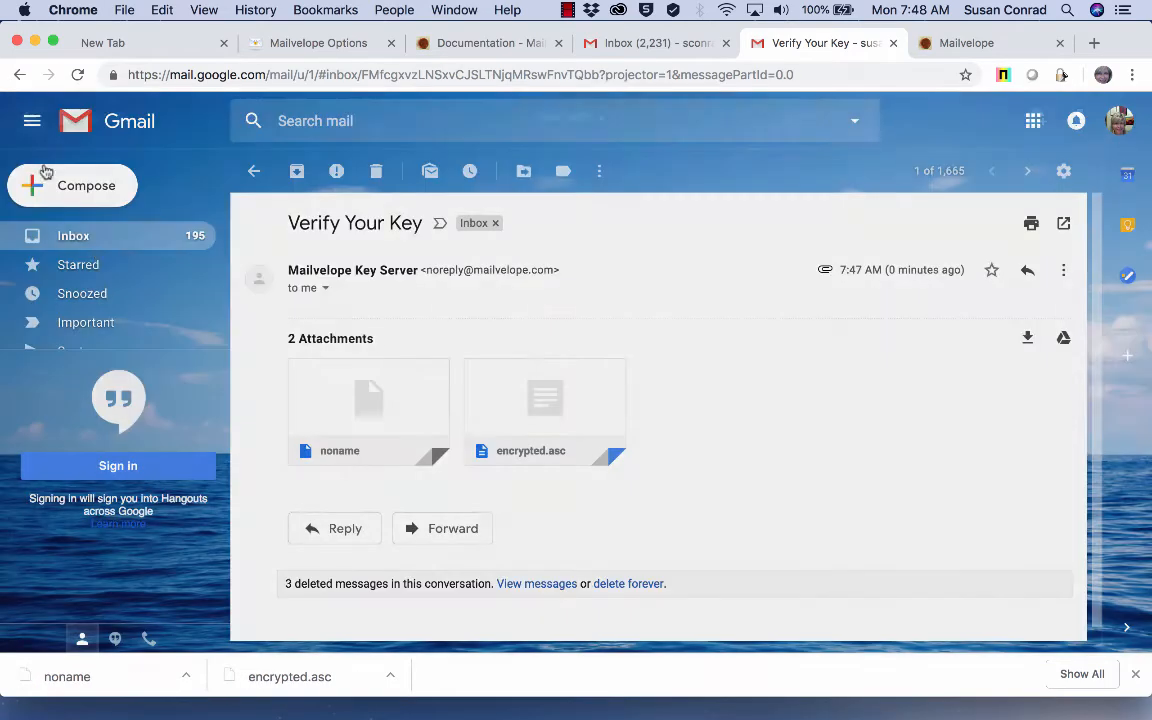
left_click(547, 383)
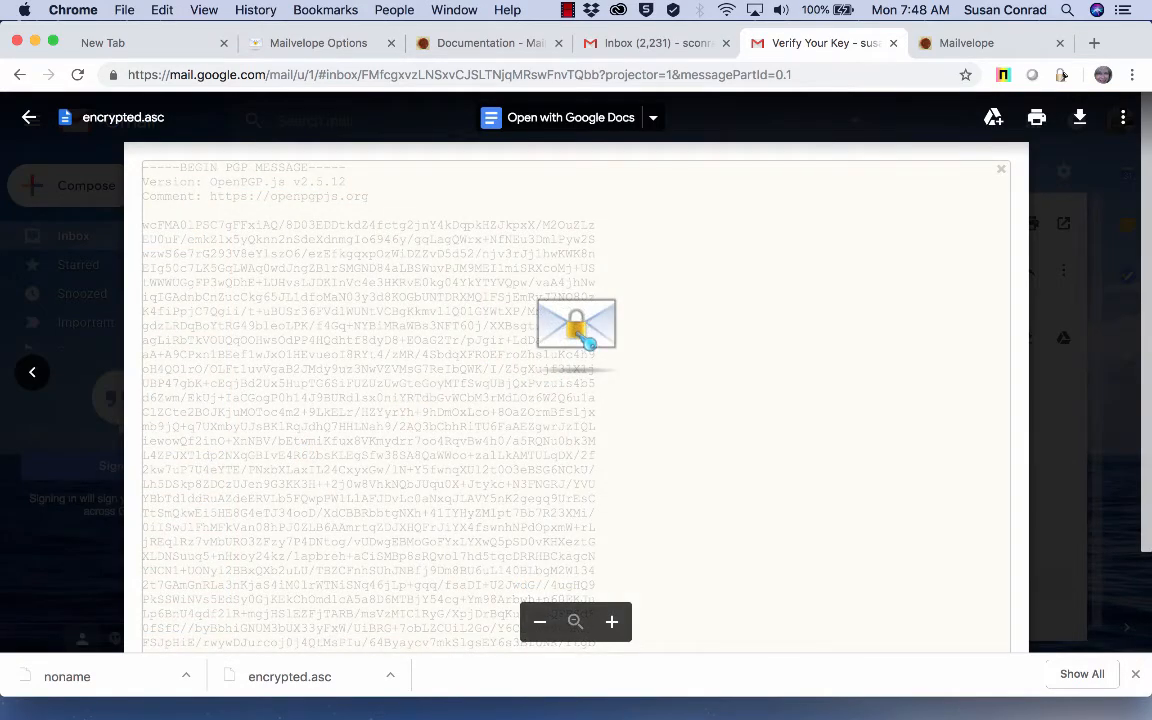
Step: Decrypt the verification message with the key password, correcting it once, and follow the verify link
left_click(574, 333)
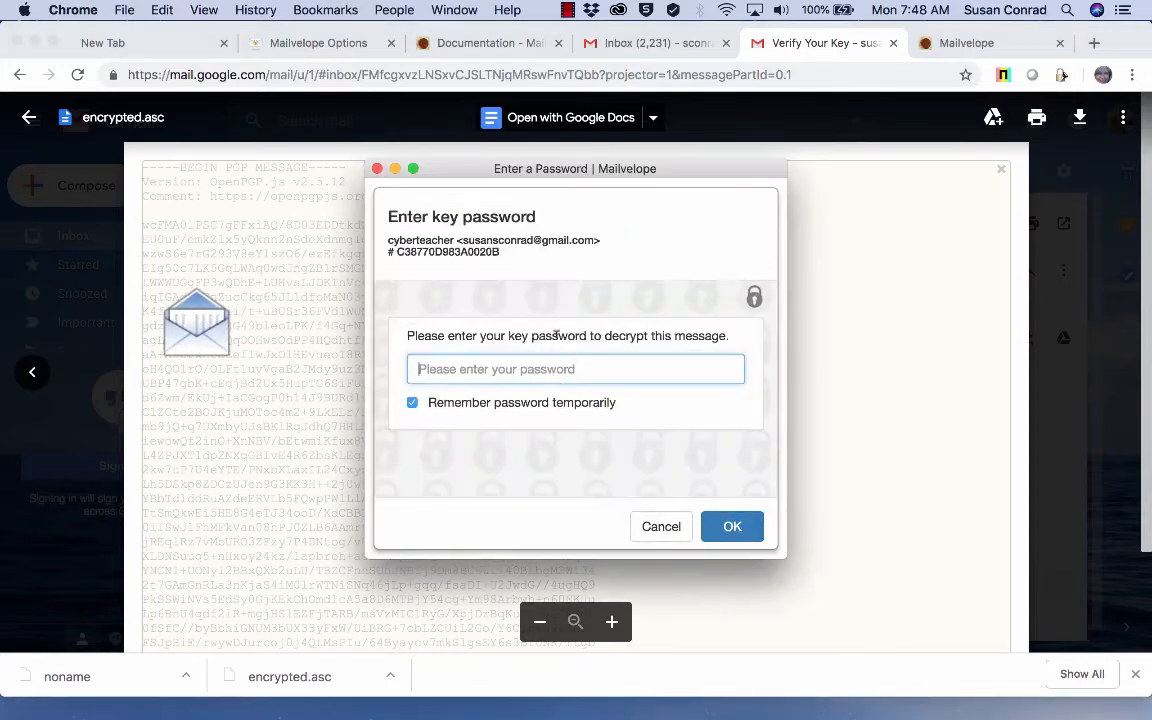
type("••")
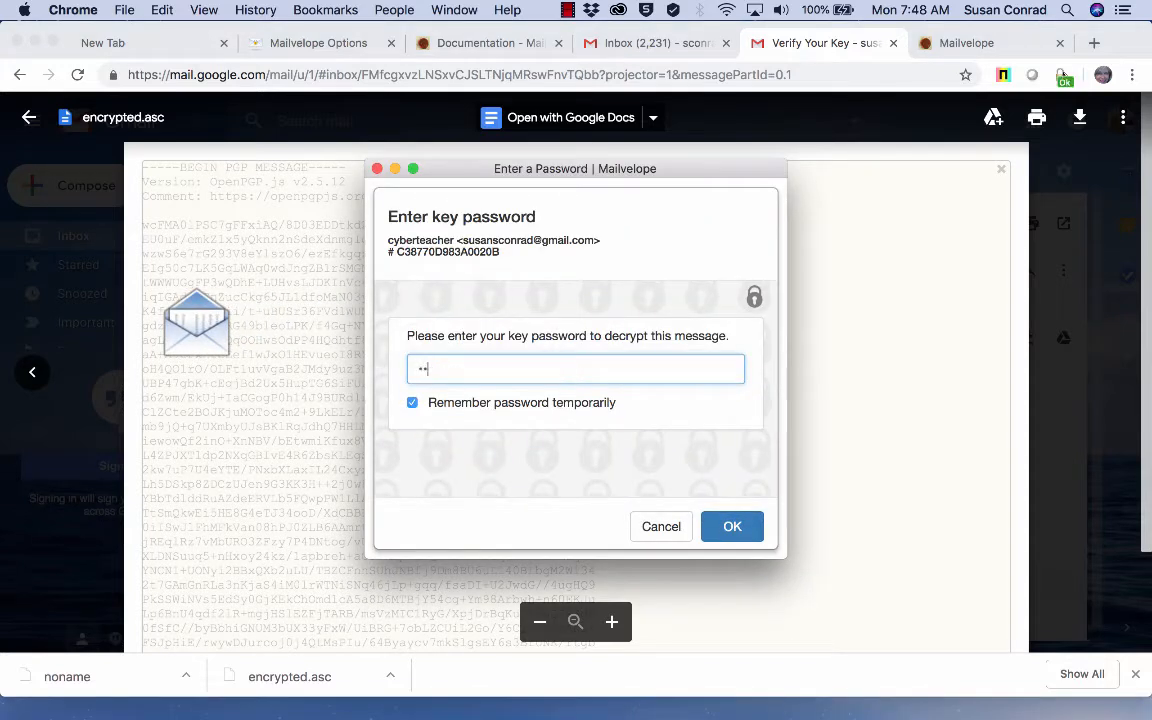
type("•••••••")
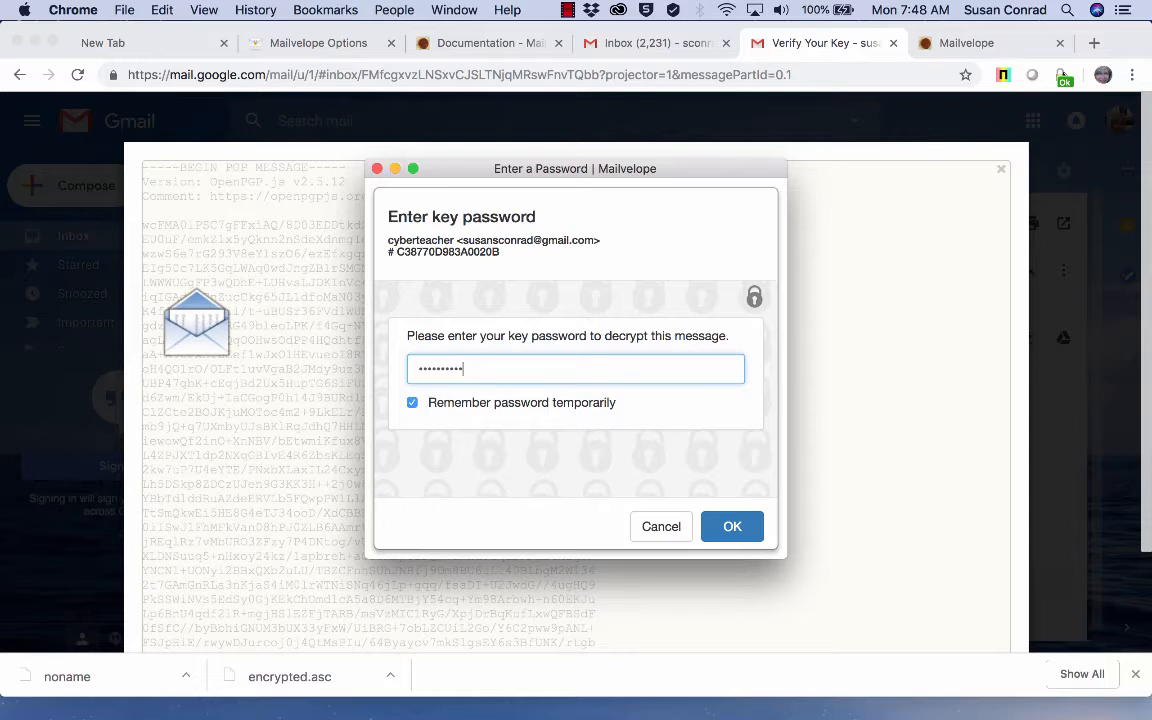
left_click(727, 525)
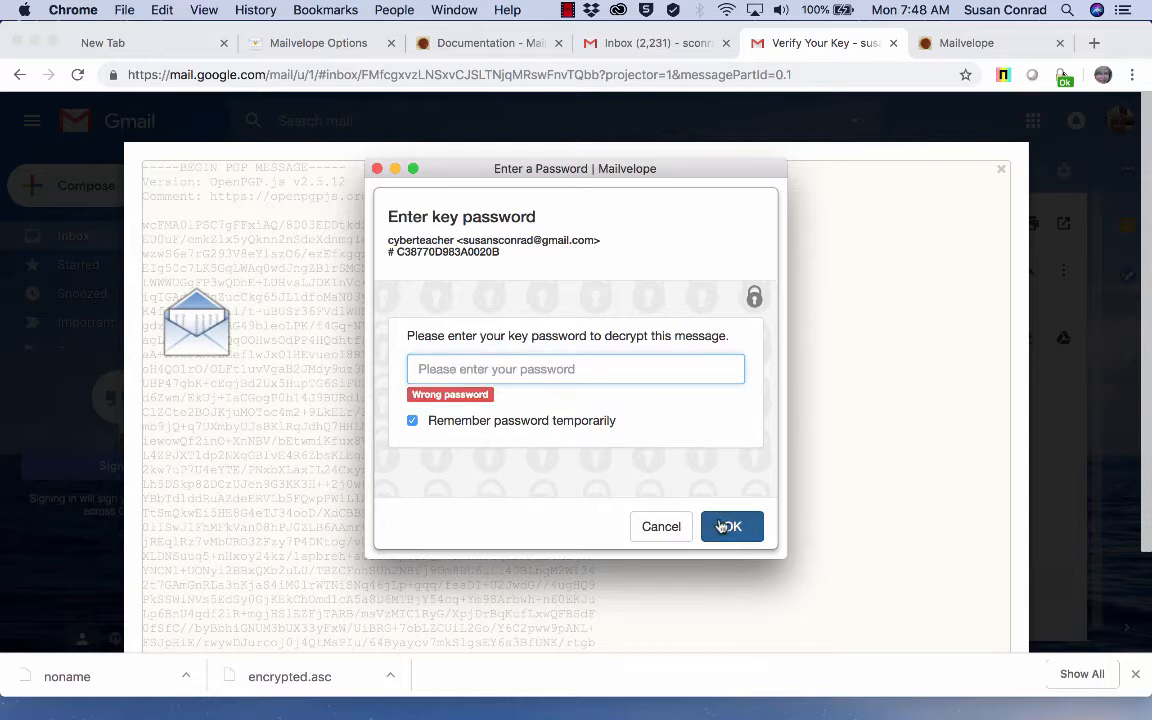
type("•")
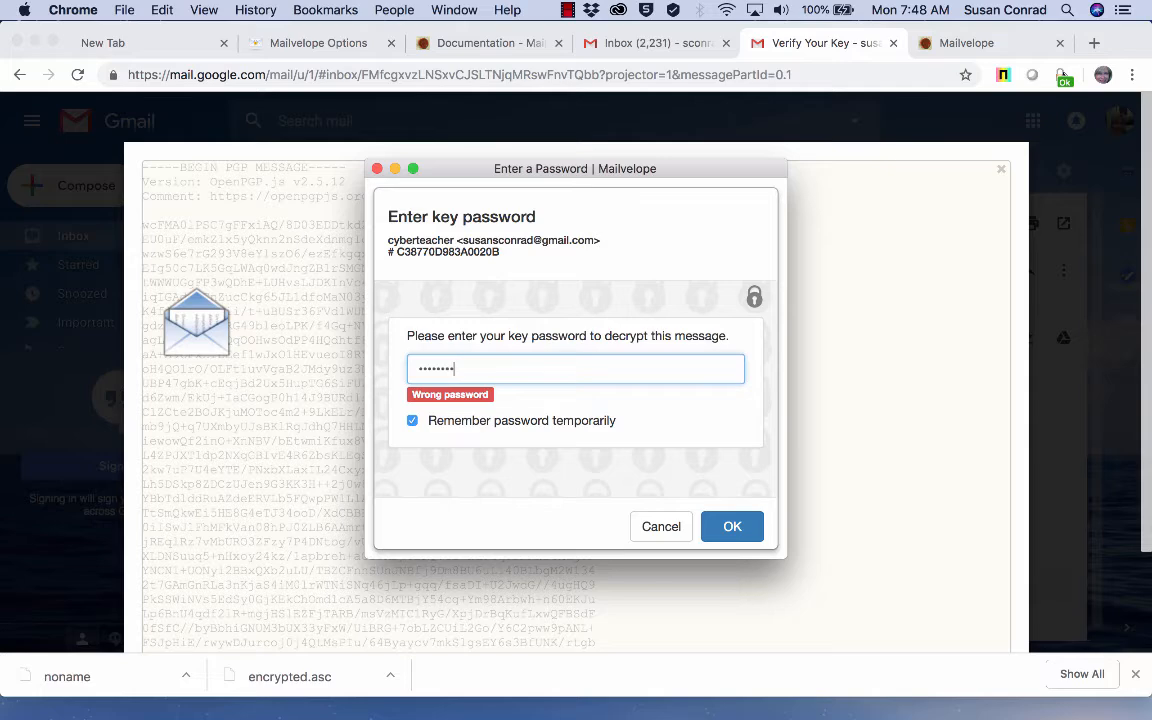
left_click(732, 525)
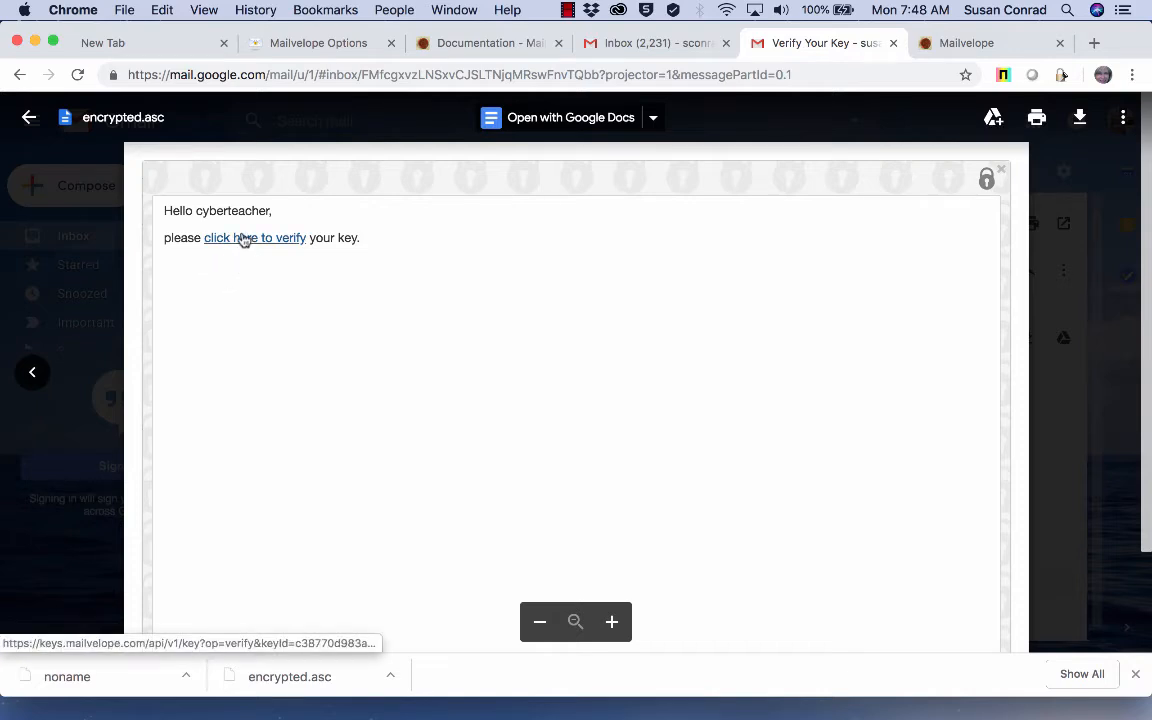
left_click(241, 238)
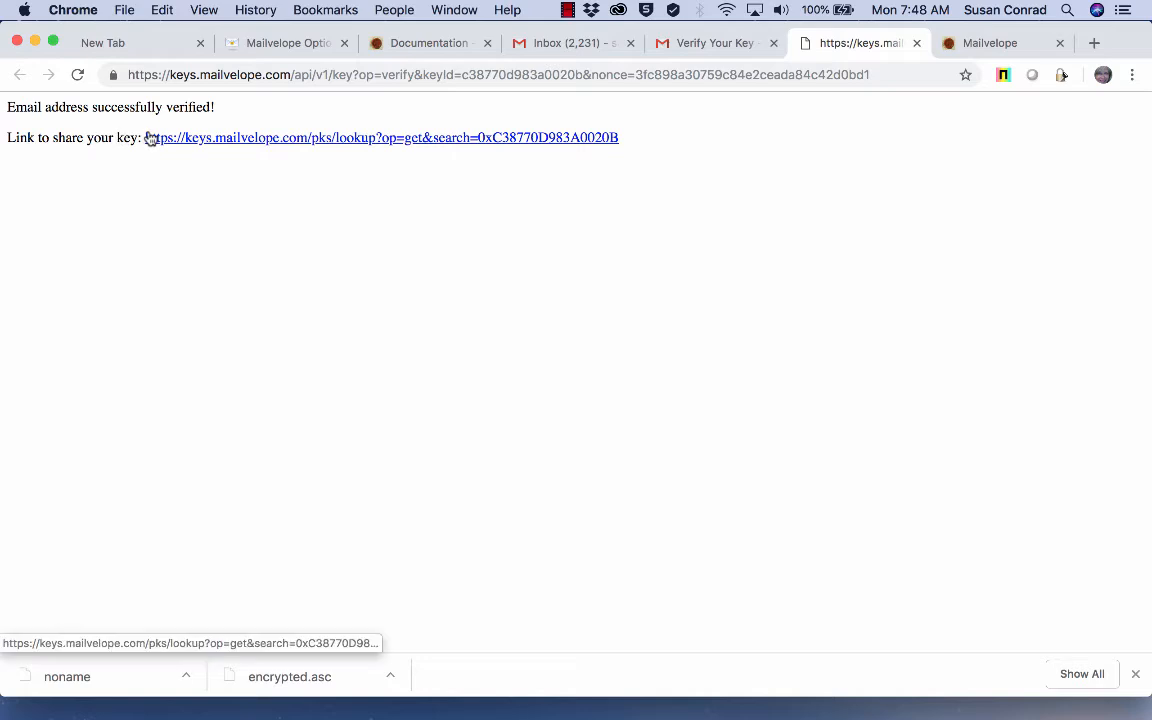
Step: View the published public key block, close the leftover Options tab, and bring up the Mailvelope menu
left_click(329, 140)
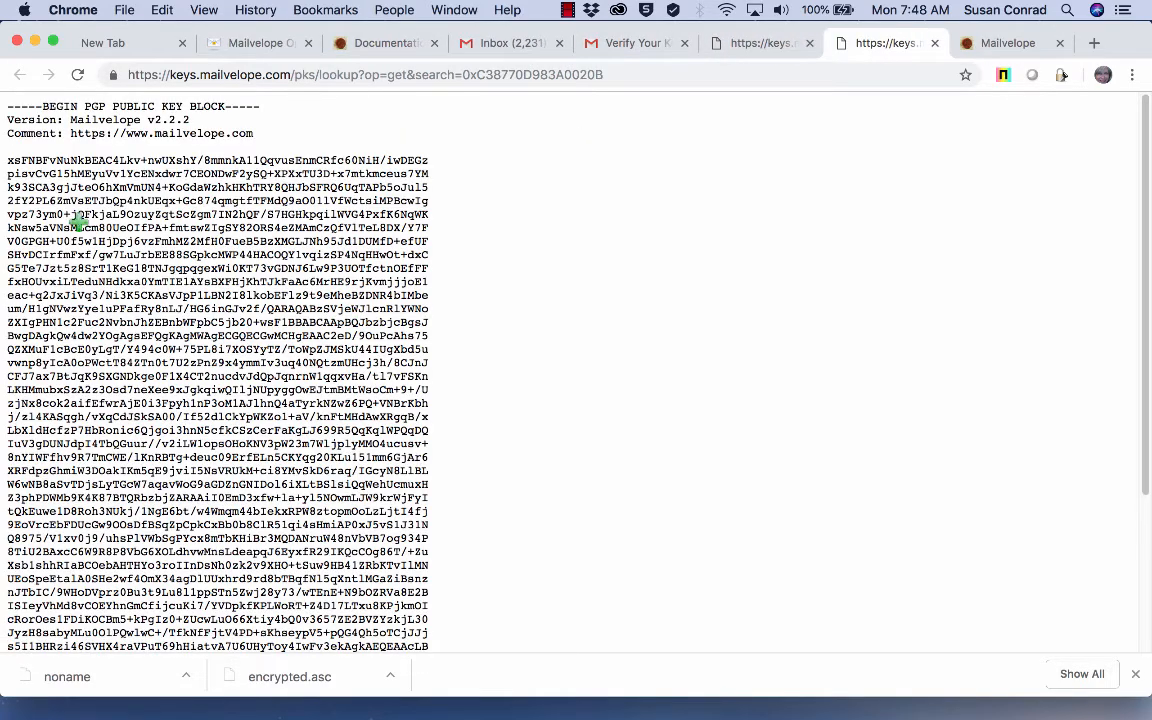
scroll(328, 607, "down", 5)
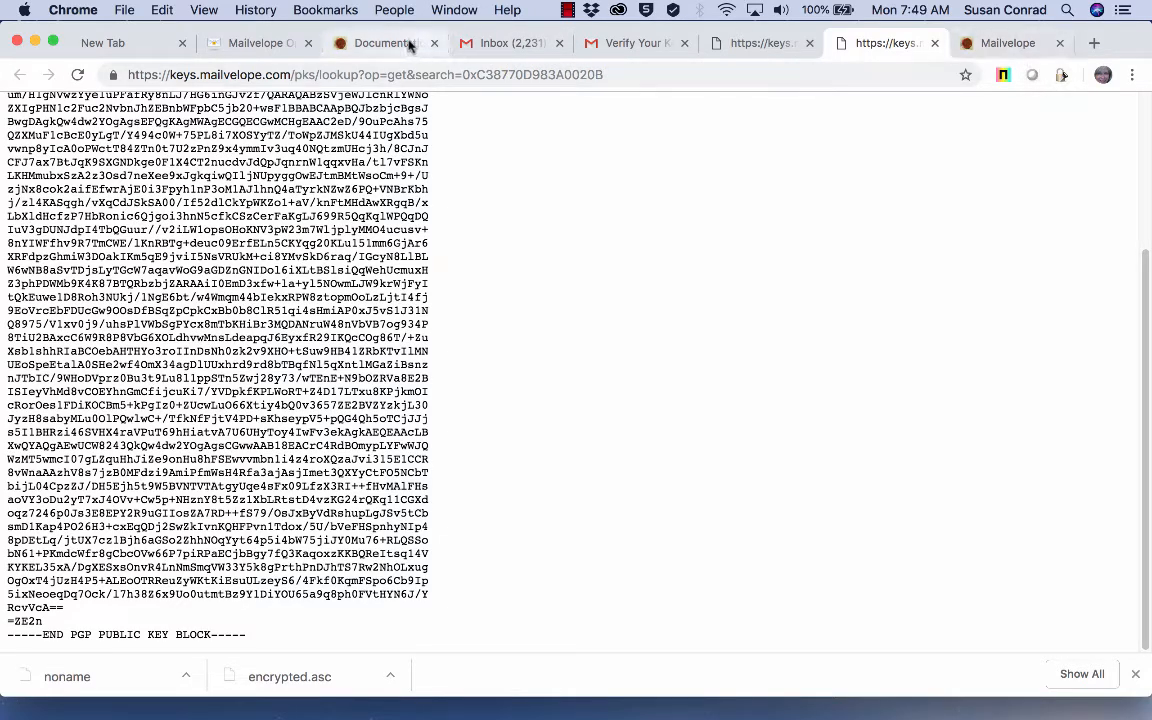
left_click(308, 43)
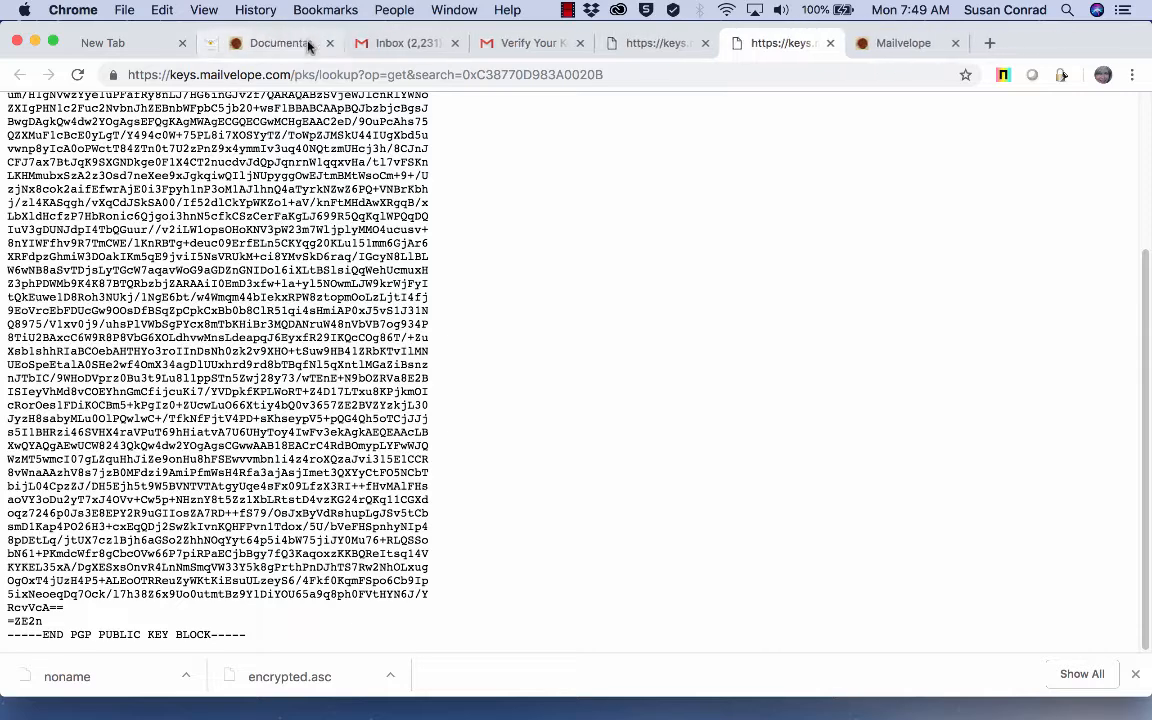
left_click(1060, 76)
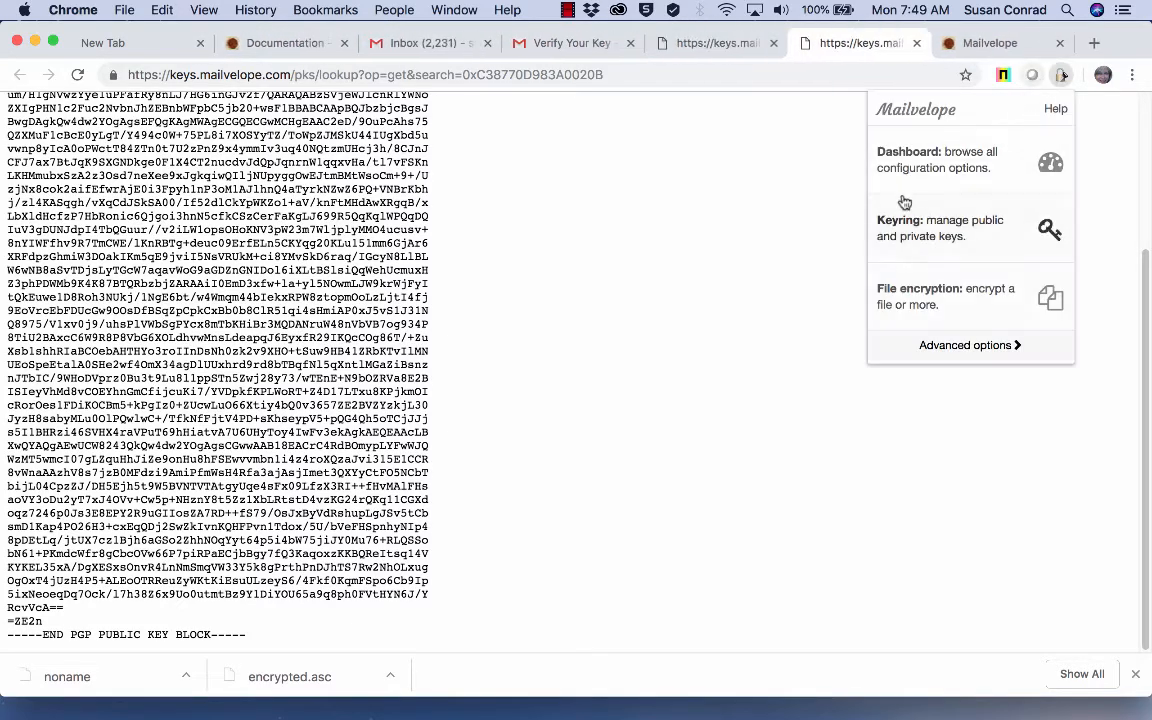
Step: Review the Display Keys list, then return to the Verify Your Key email with the preview closed
left_click(913, 224)
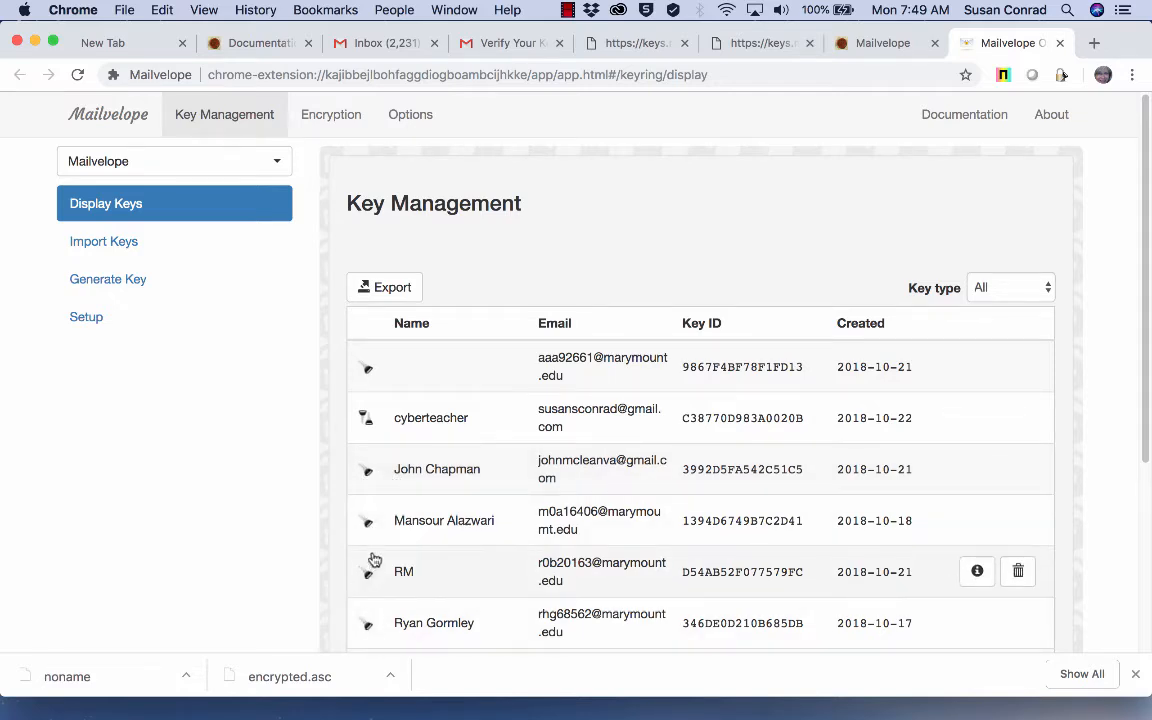
scroll(454, 525, "down", 2)
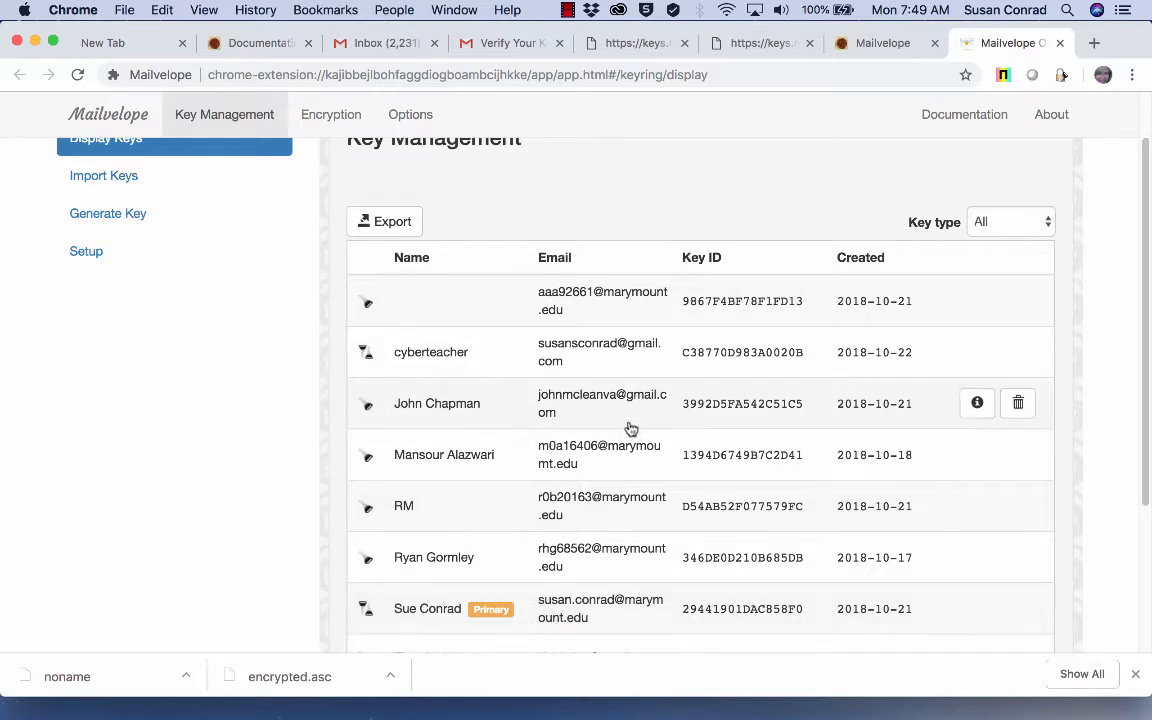
scroll(593, 458, "up", 2)
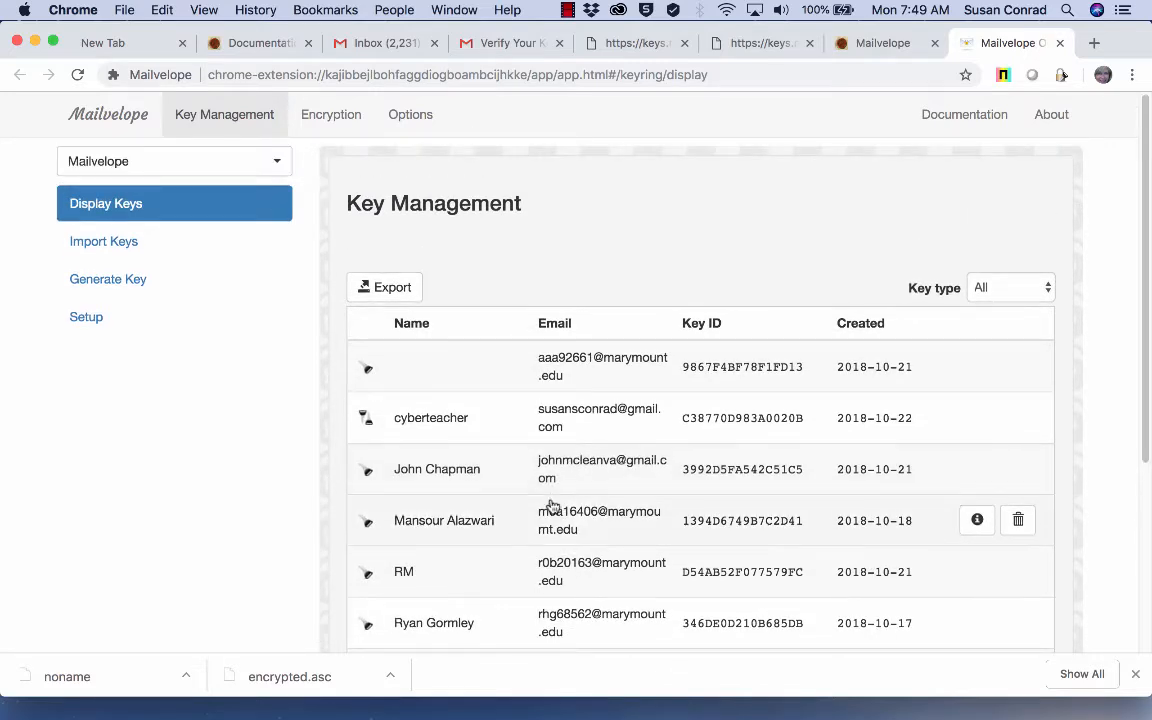
left_click(481, 44)
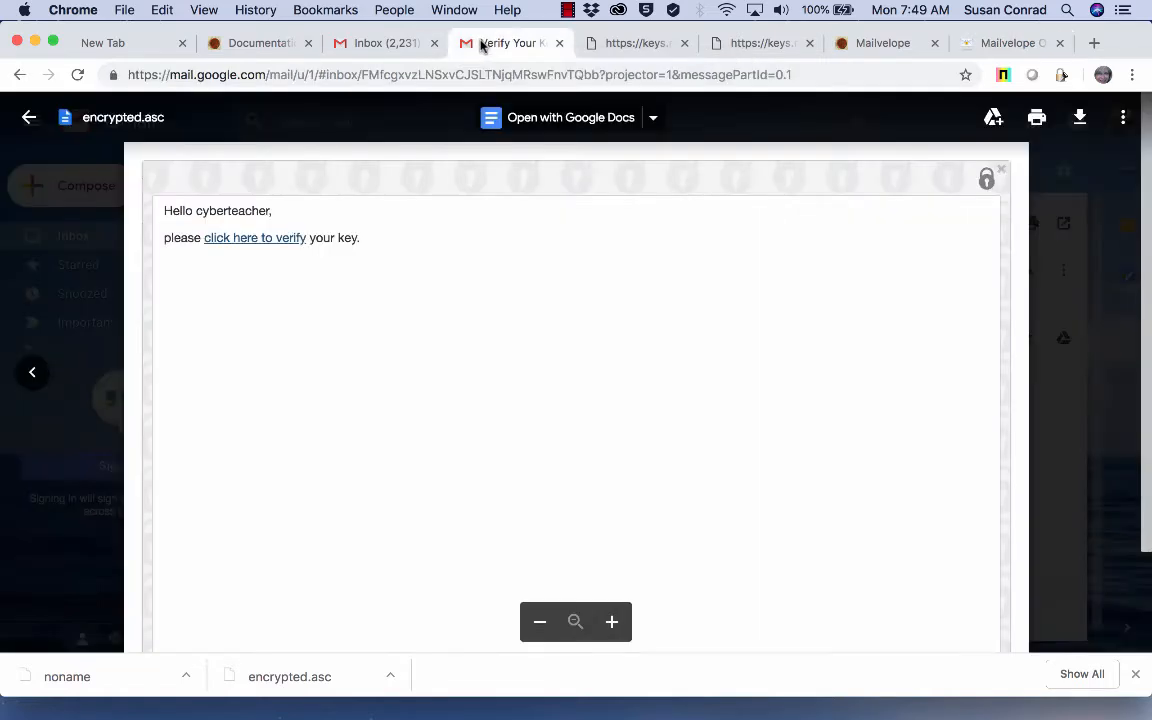
left_click(31, 119)
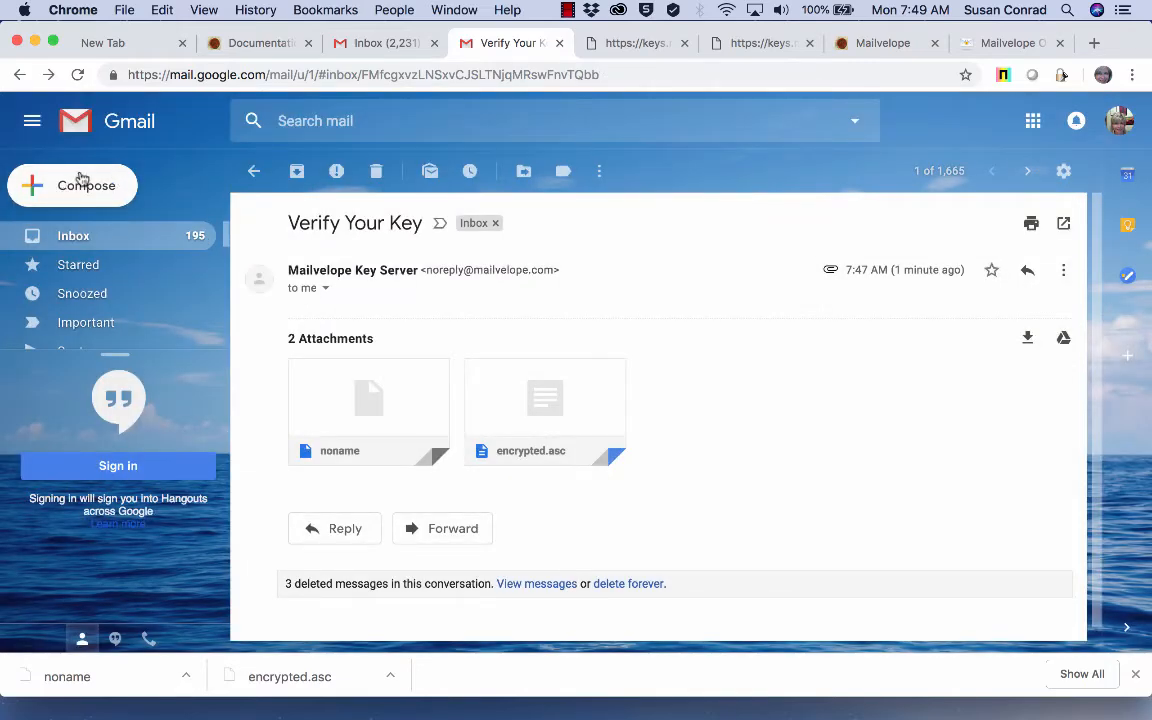
Step: Compose a Mailvelope secure message to the university contact, with a body about using its public key
left_click(87, 188)
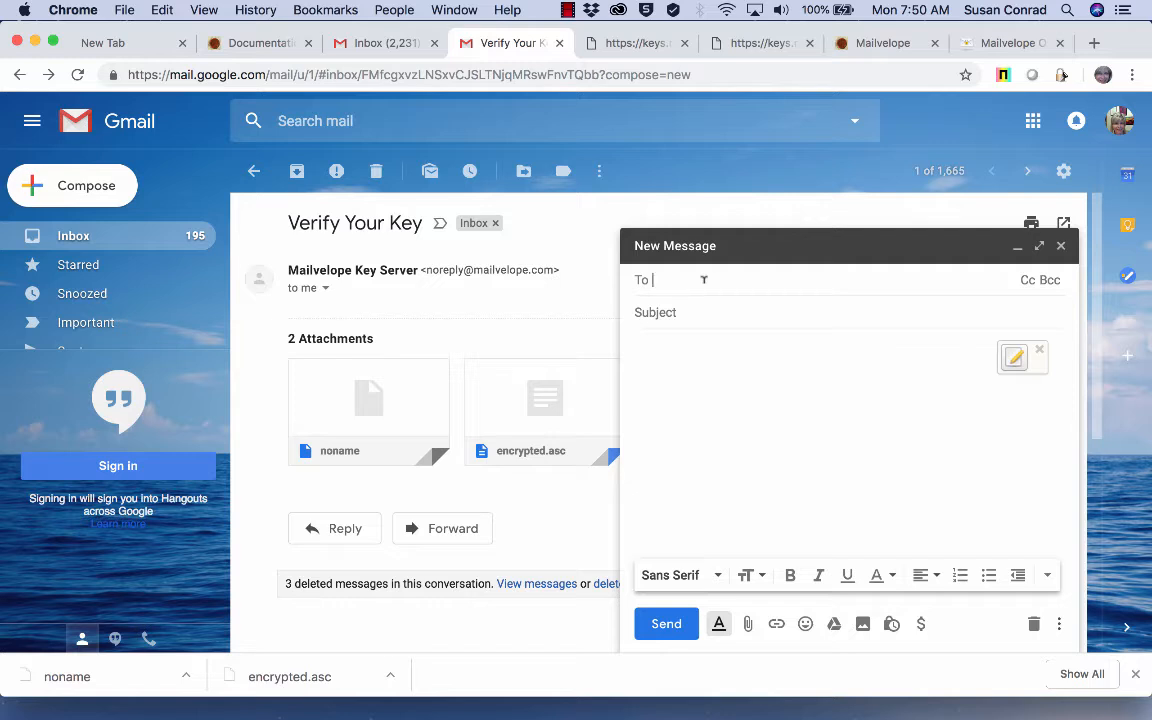
left_click(1013, 361)
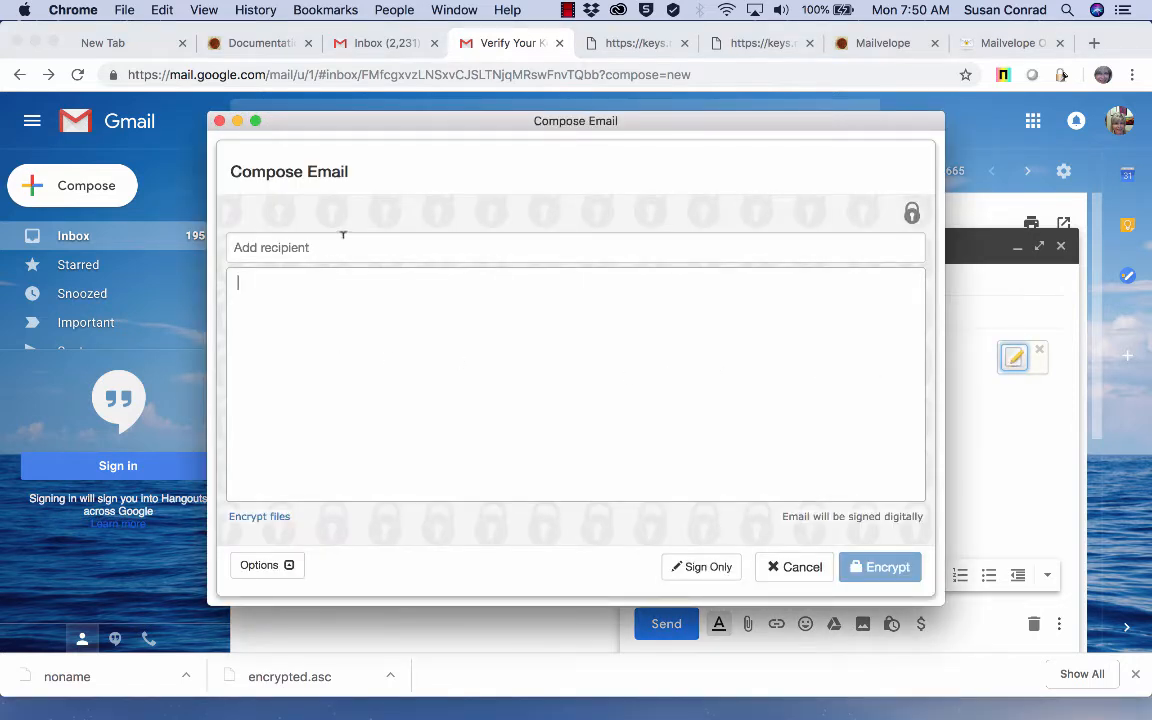
left_click(340, 247)
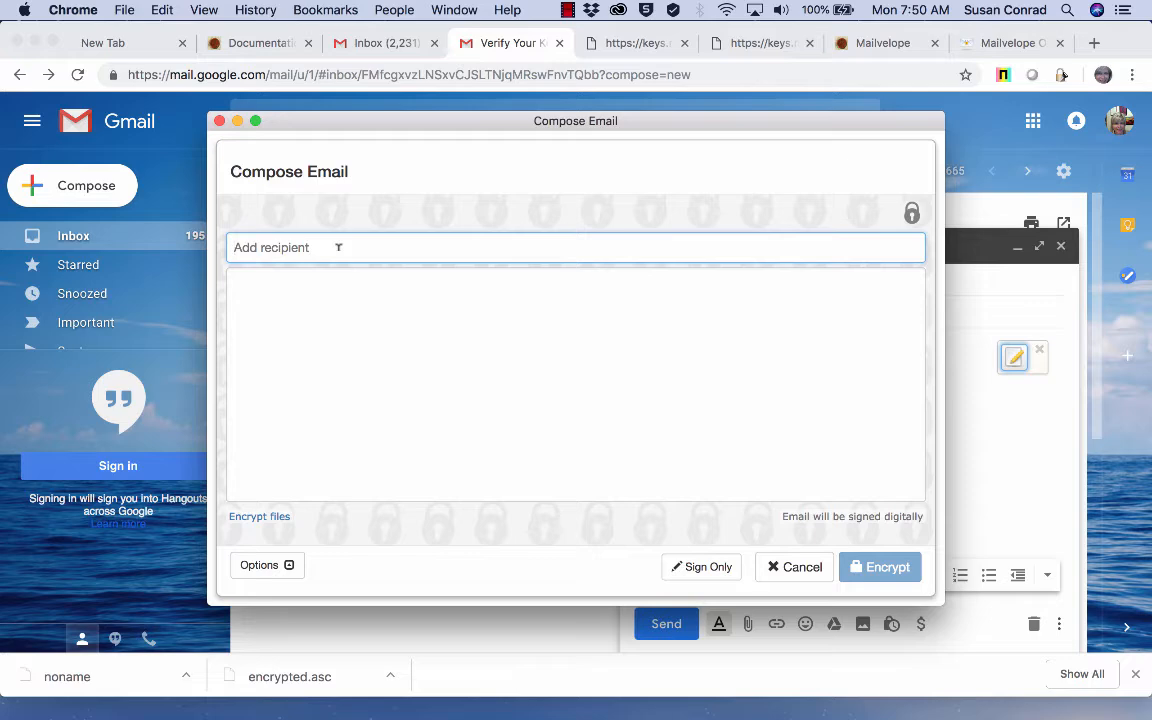
type("r")
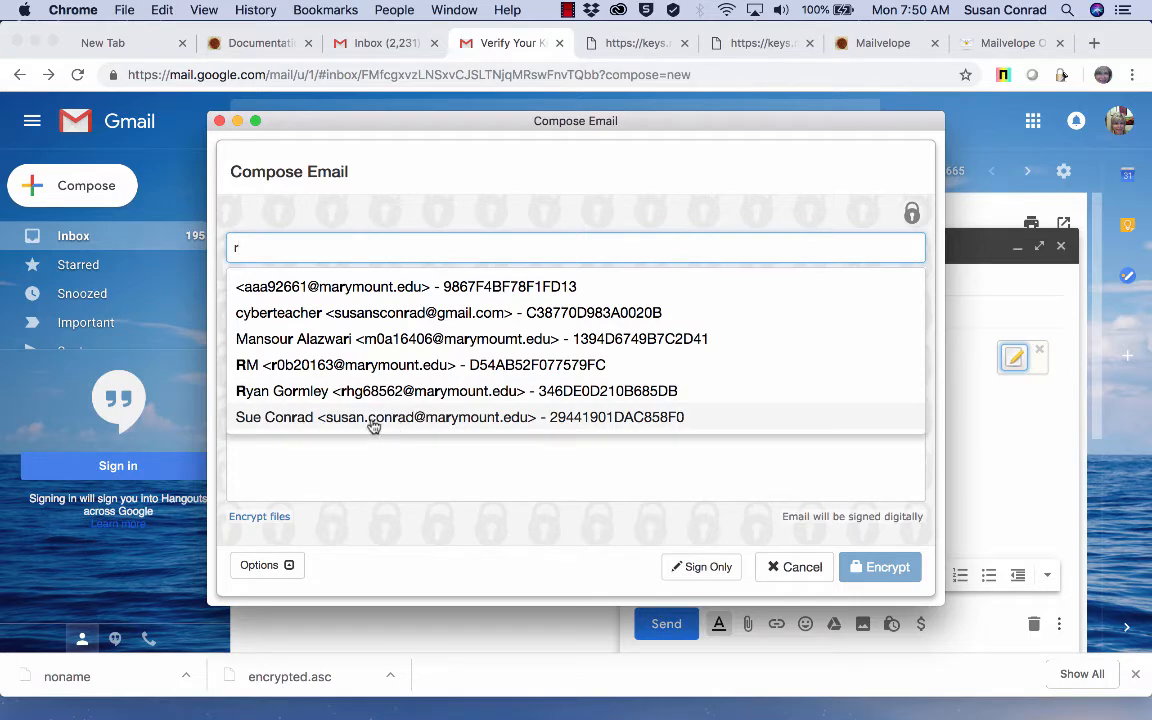
left_click(372, 420)
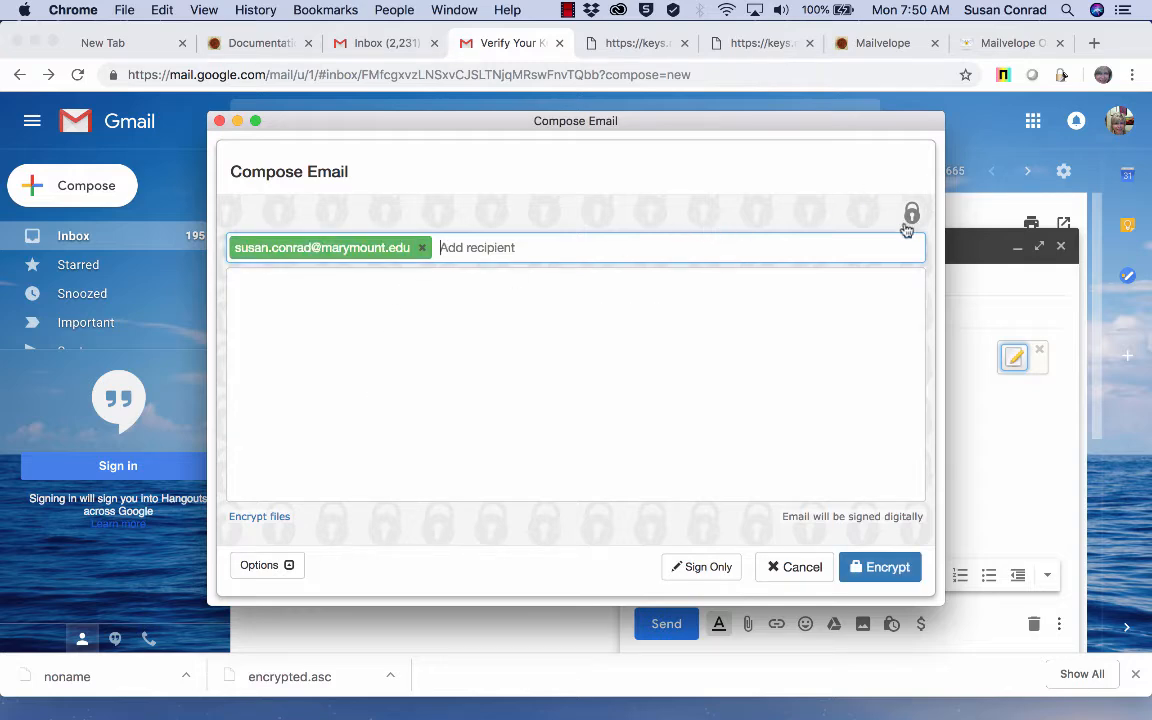
left_click(752, 321)
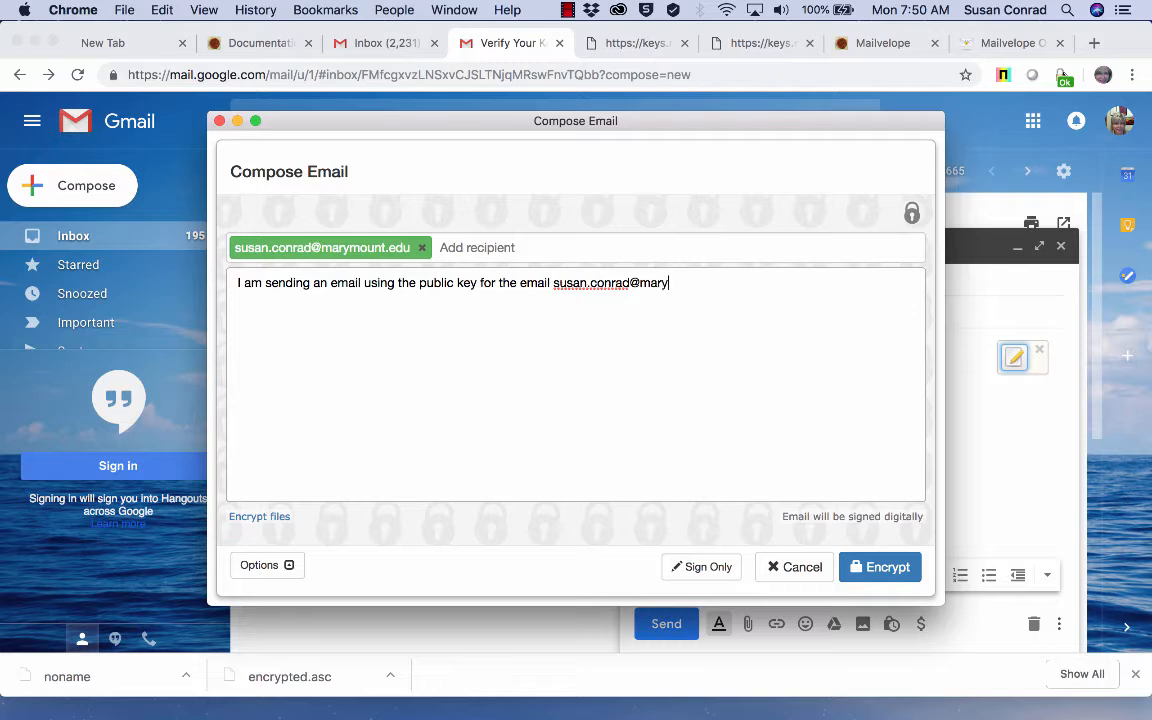
type(".edu.")
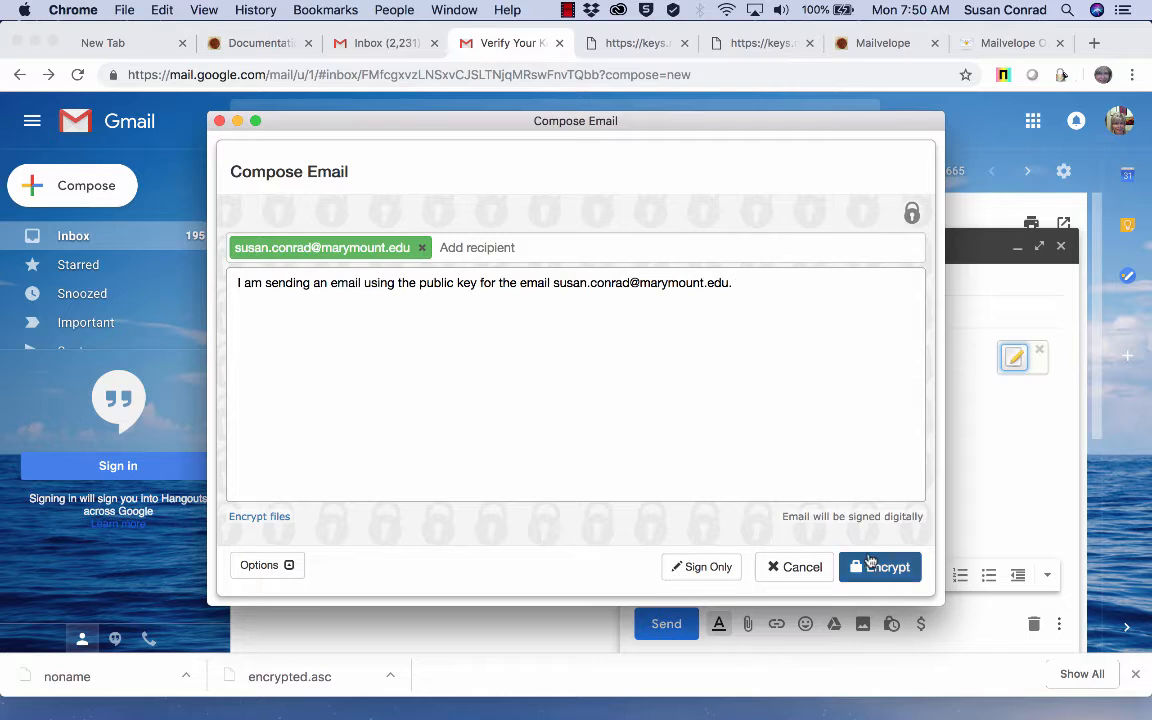
Step: Sign with the cyberteacher key, encrypt, add subject 'Email for the PGP video', and send
left_click(254, 568)
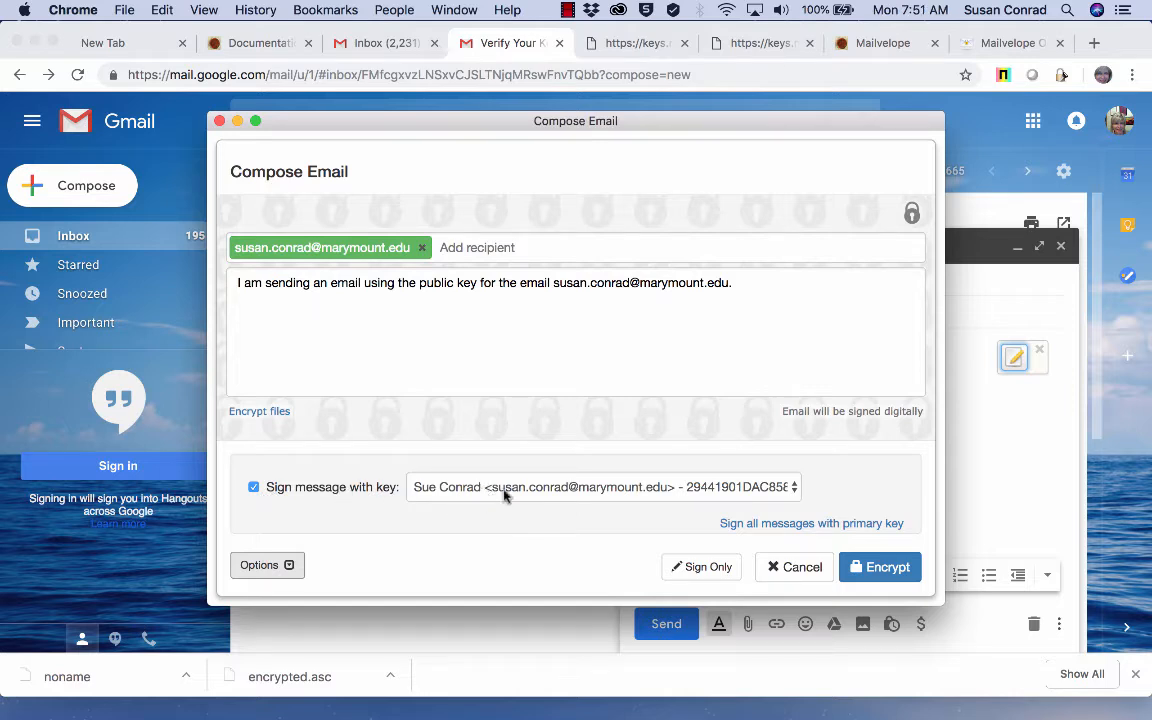
left_click(794, 486)
left_click(600, 468)
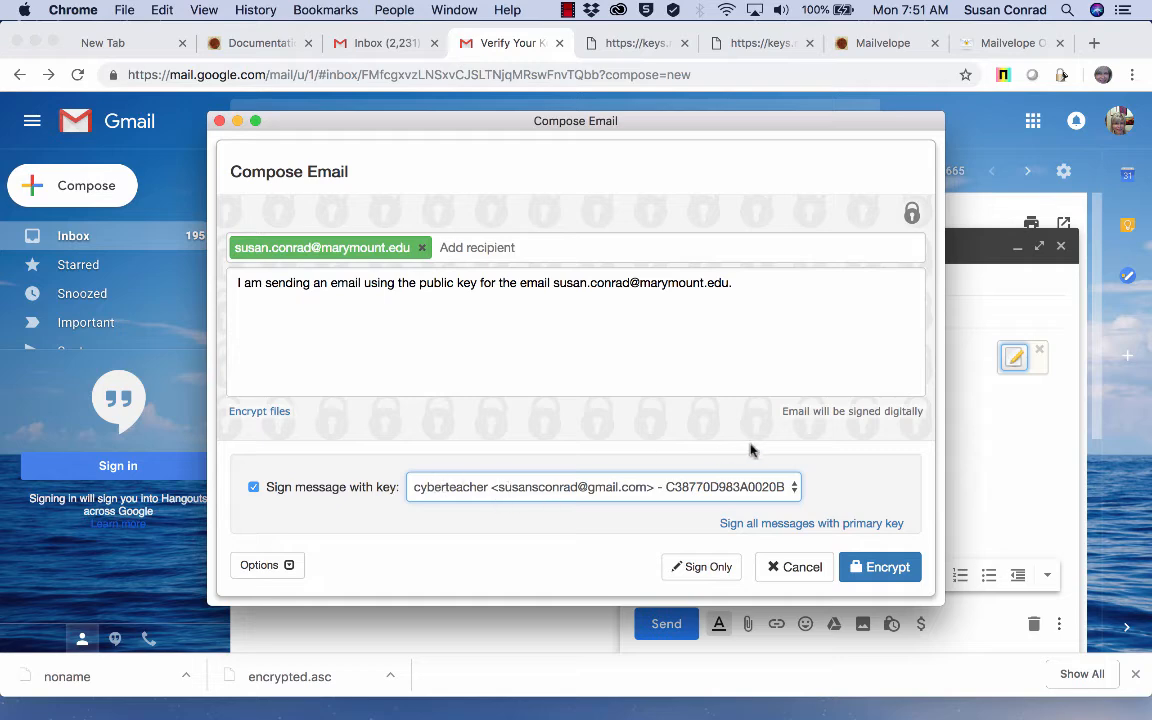
left_click(878, 578)
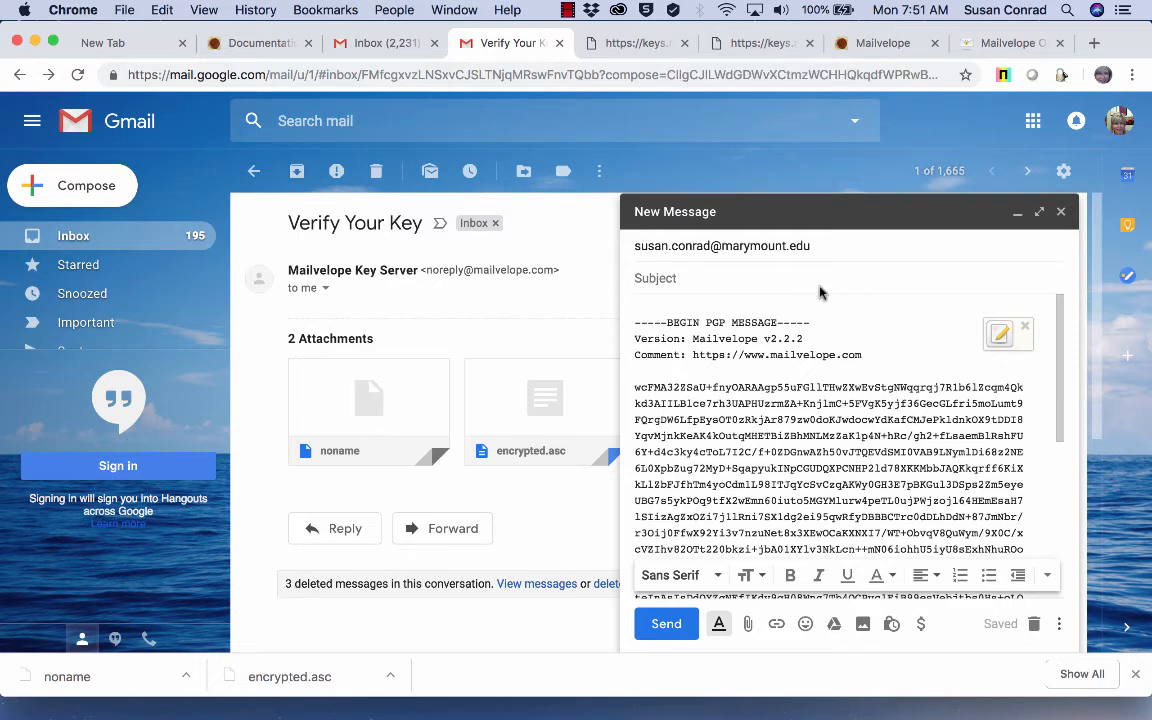
type("Email for the PGP video")
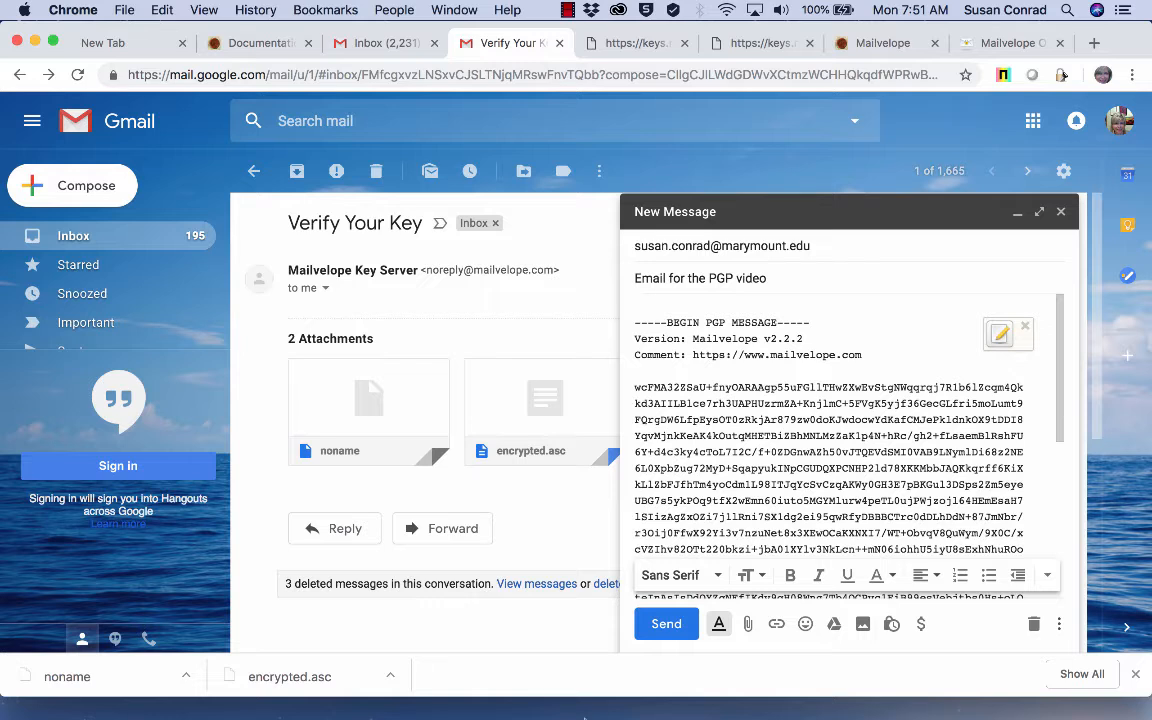
left_click(665, 623)
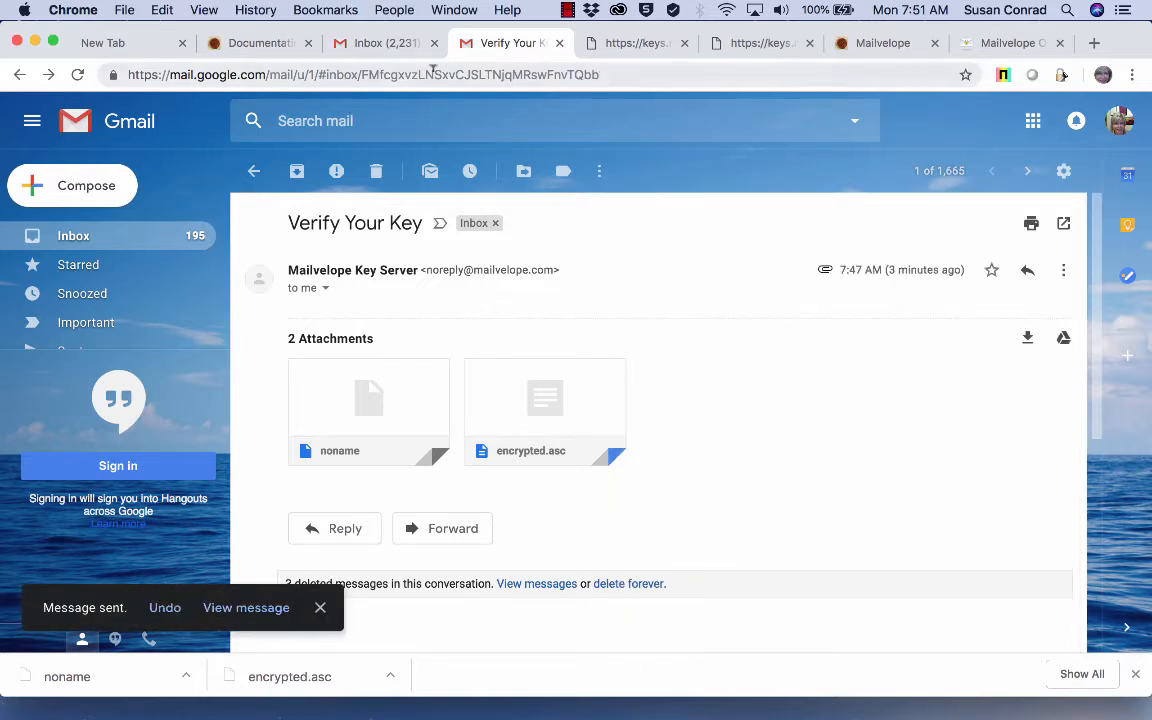
Step: Refresh the university inbox, open 'Email for the PGP video', and decrypt it with the key password
left_click(366, 50)
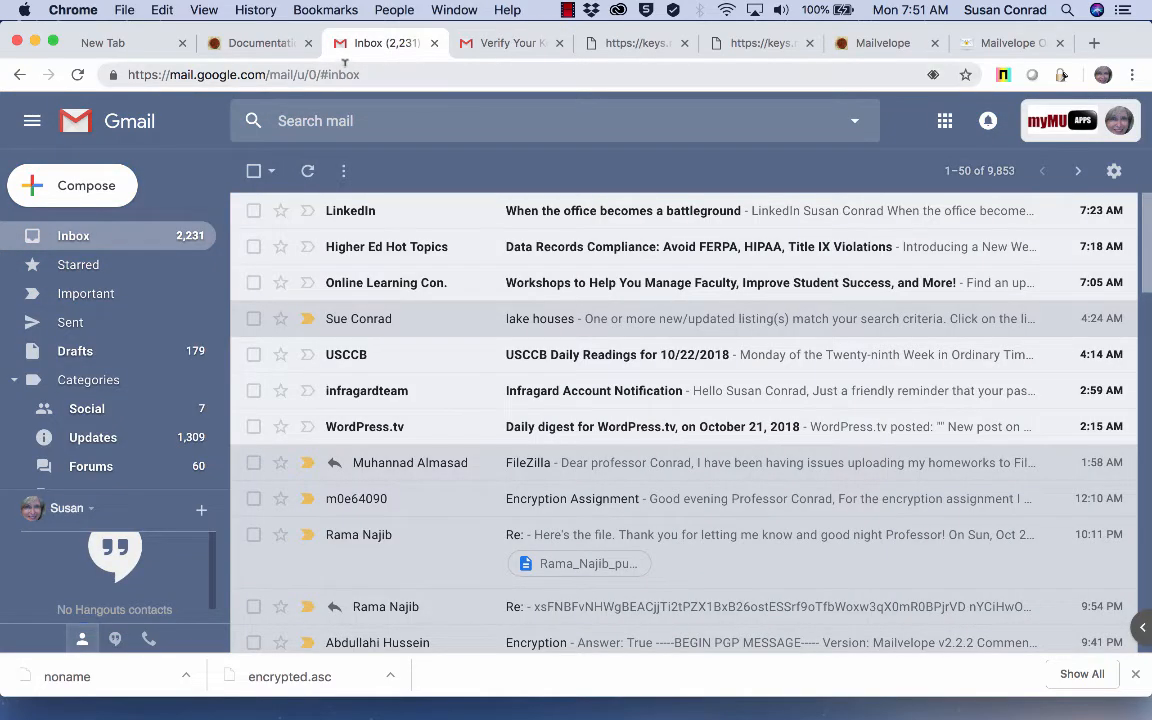
left_click(308, 168)
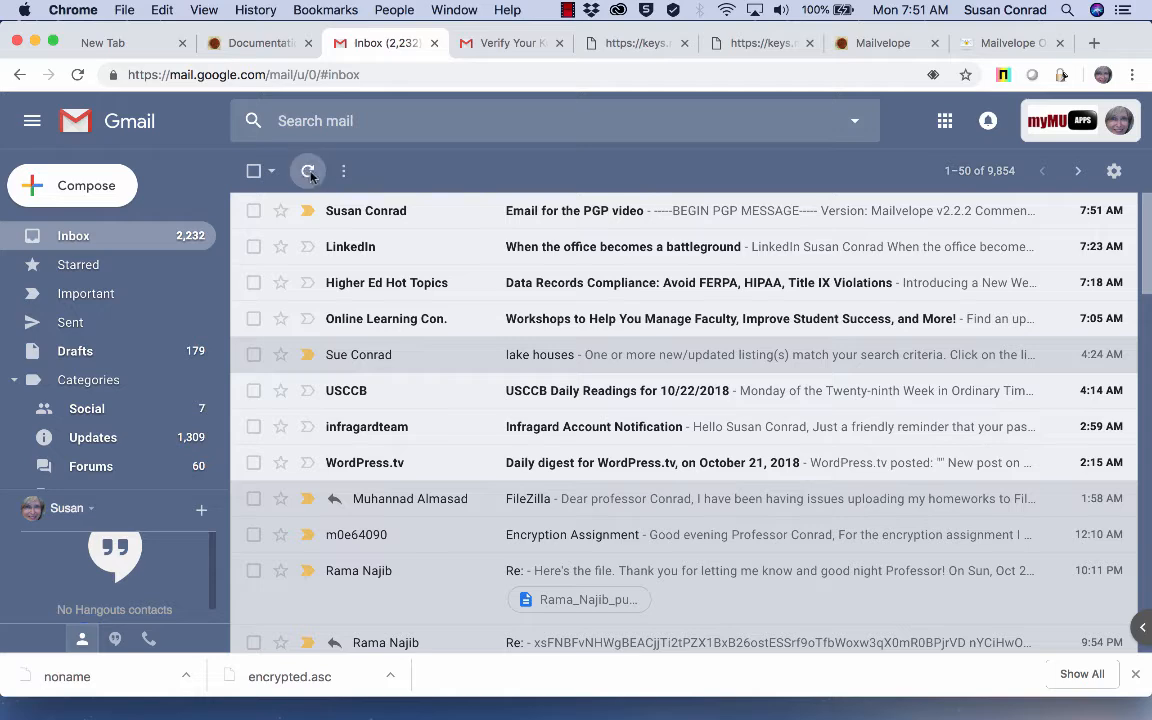
left_click(566, 217)
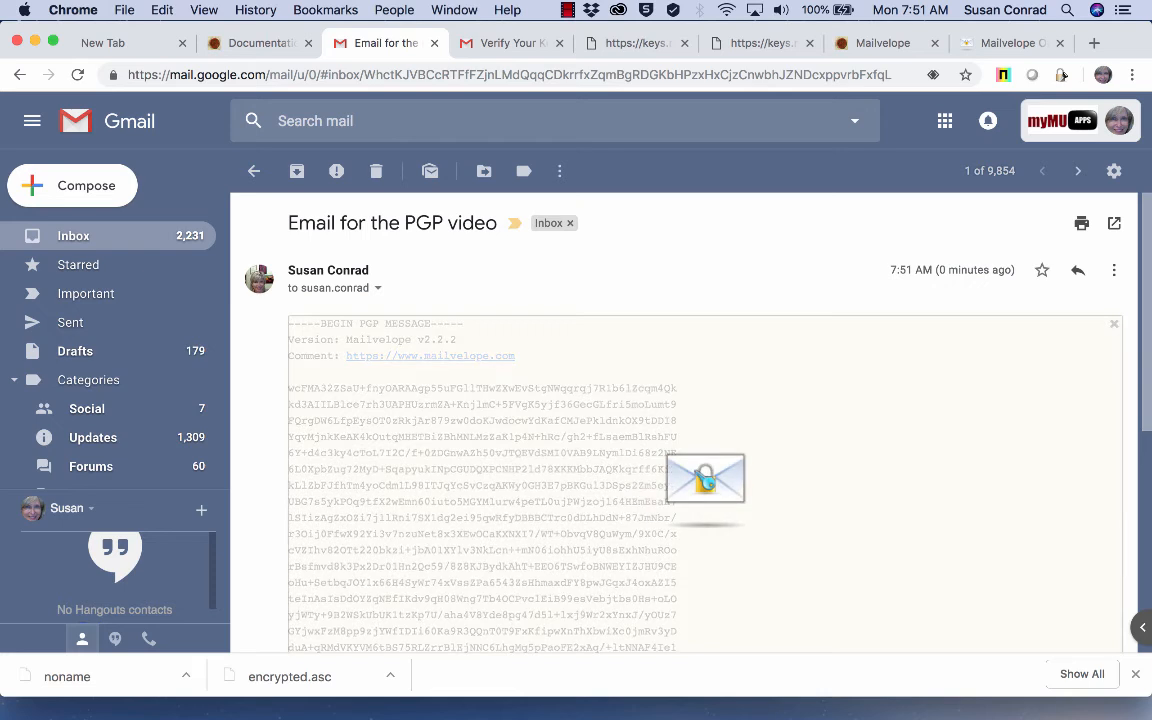
left_click(590, 517)
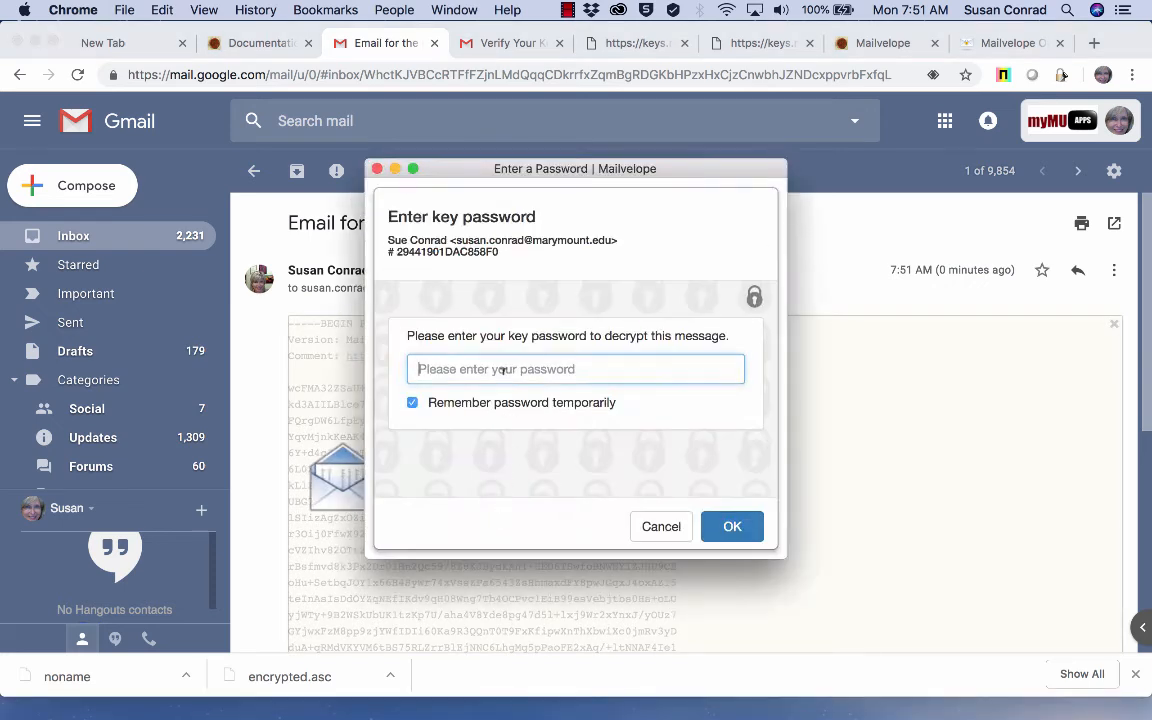
type("•")
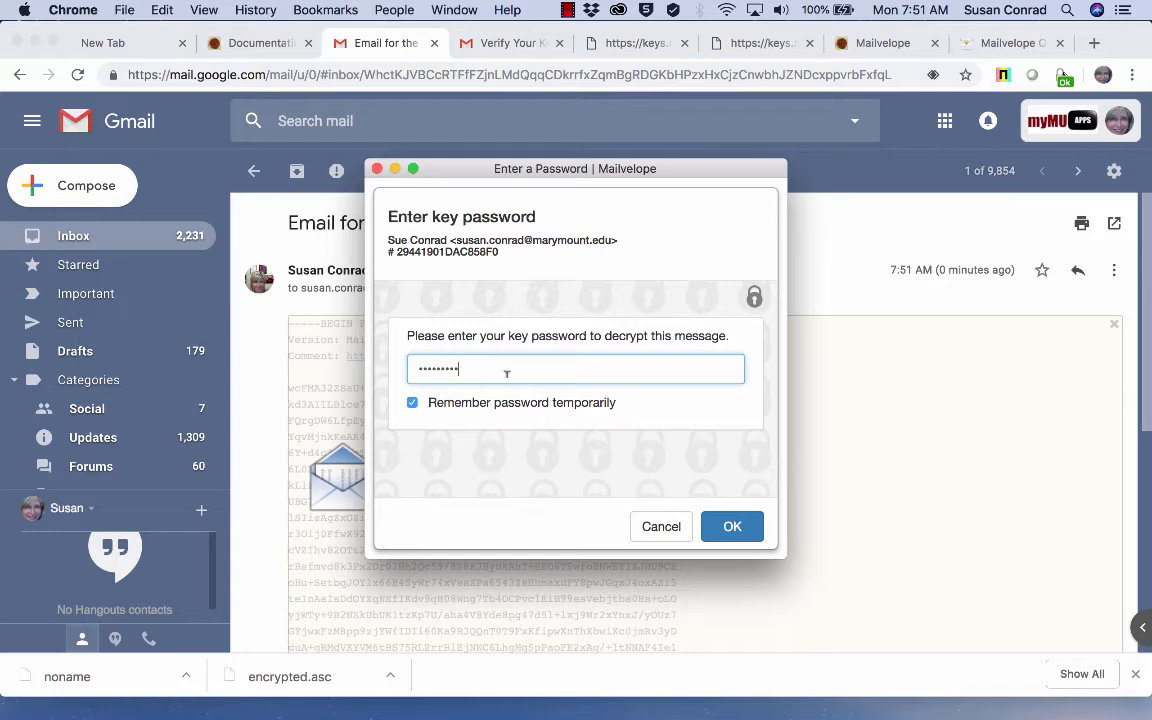
type("••••••••")
left_click(732, 526)
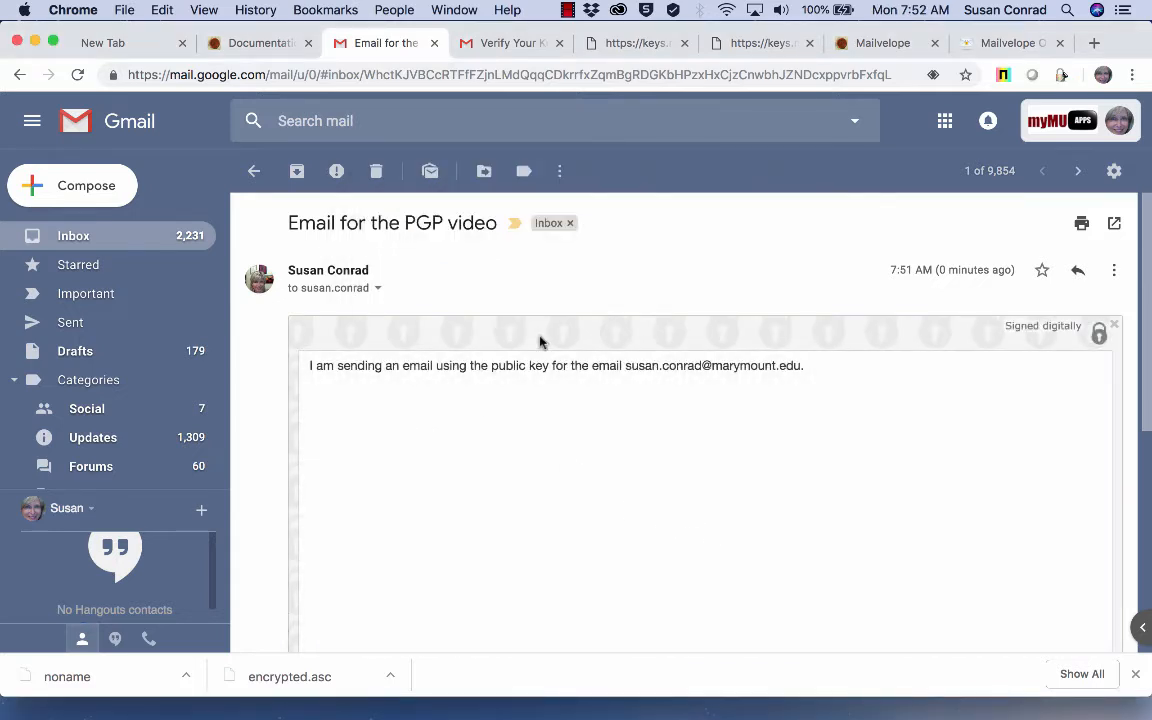
scroll(736, 494, "down", 10)
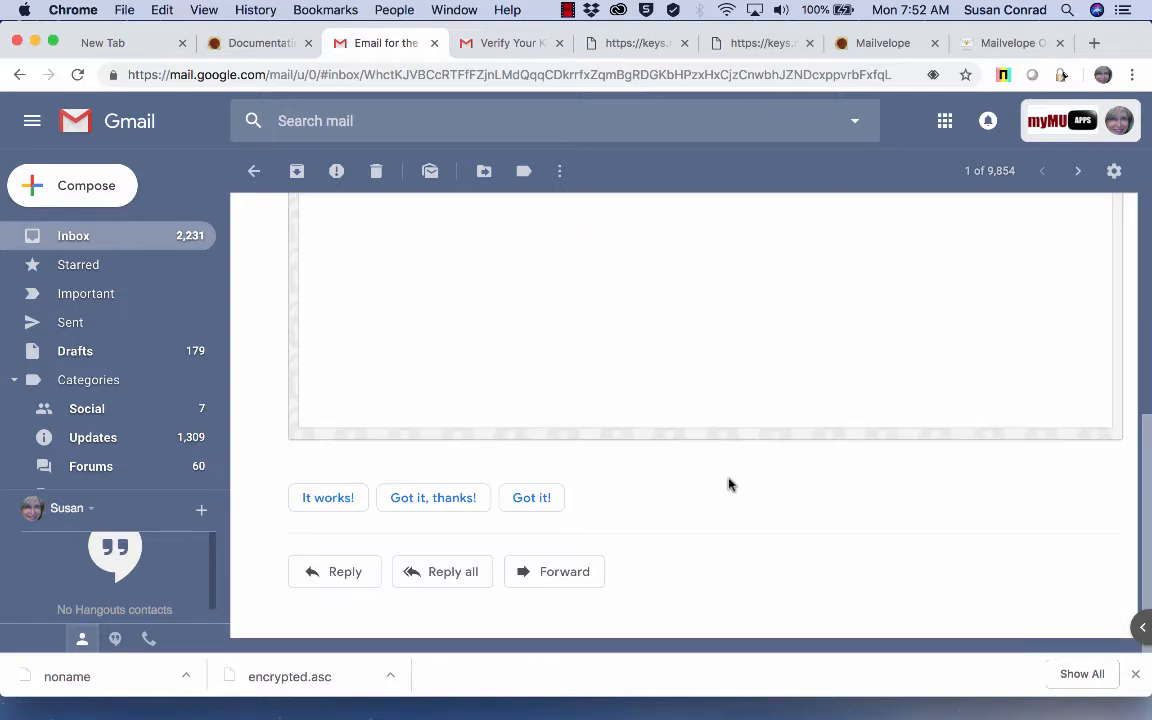
Step: Write 'This is a reply.' in Mailvelope's reply editor and sign it without encrypting
left_click(356, 574)
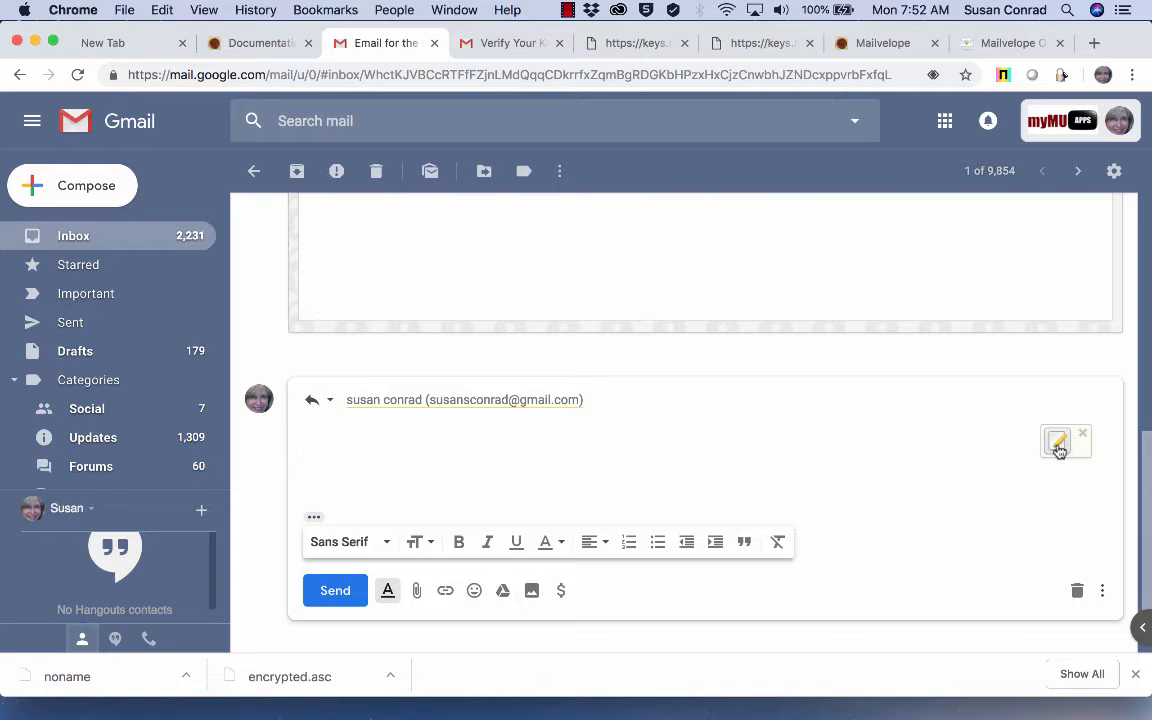
left_click(1060, 440)
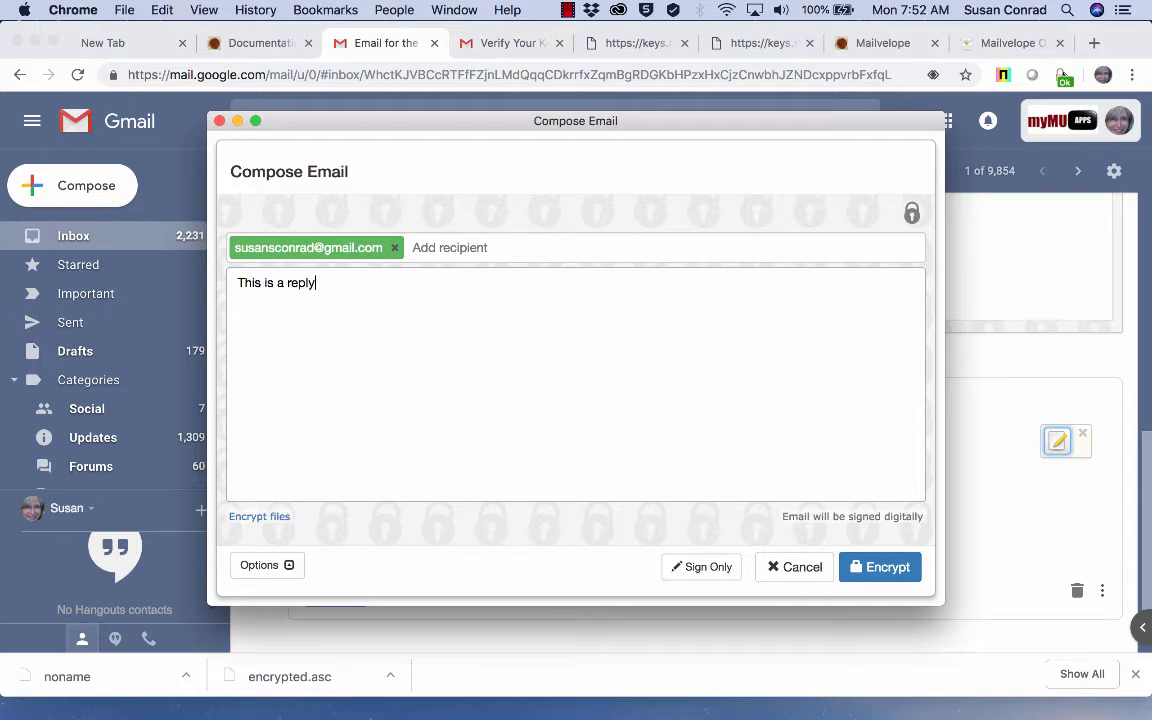
left_click(689, 569)
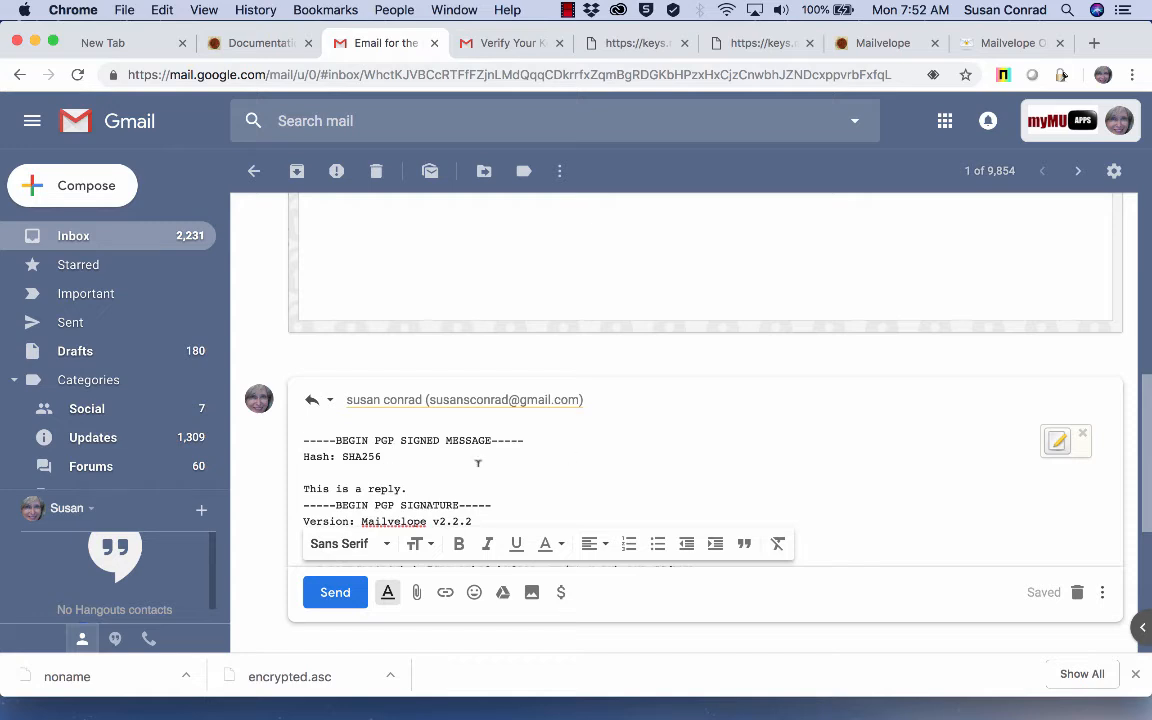
Step: In Mailvelope's editor, add 'Here is the reply' above the signed message block
left_click(1057, 443)
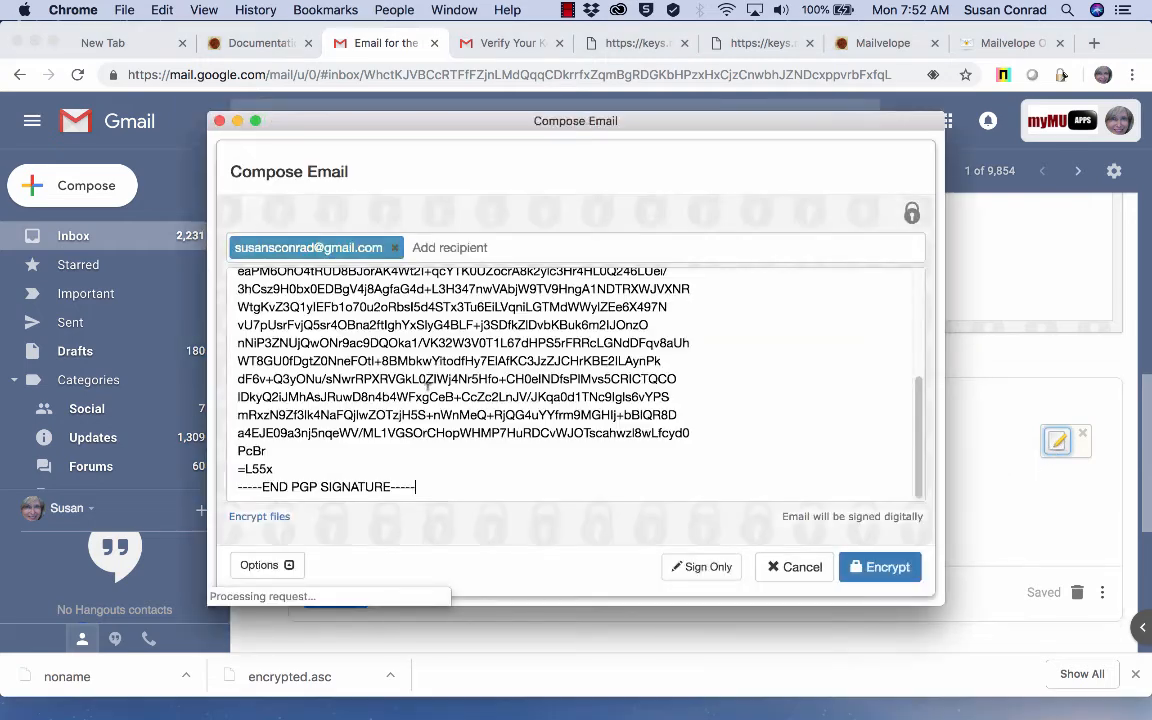
scroll(460, 440, "up", 5)
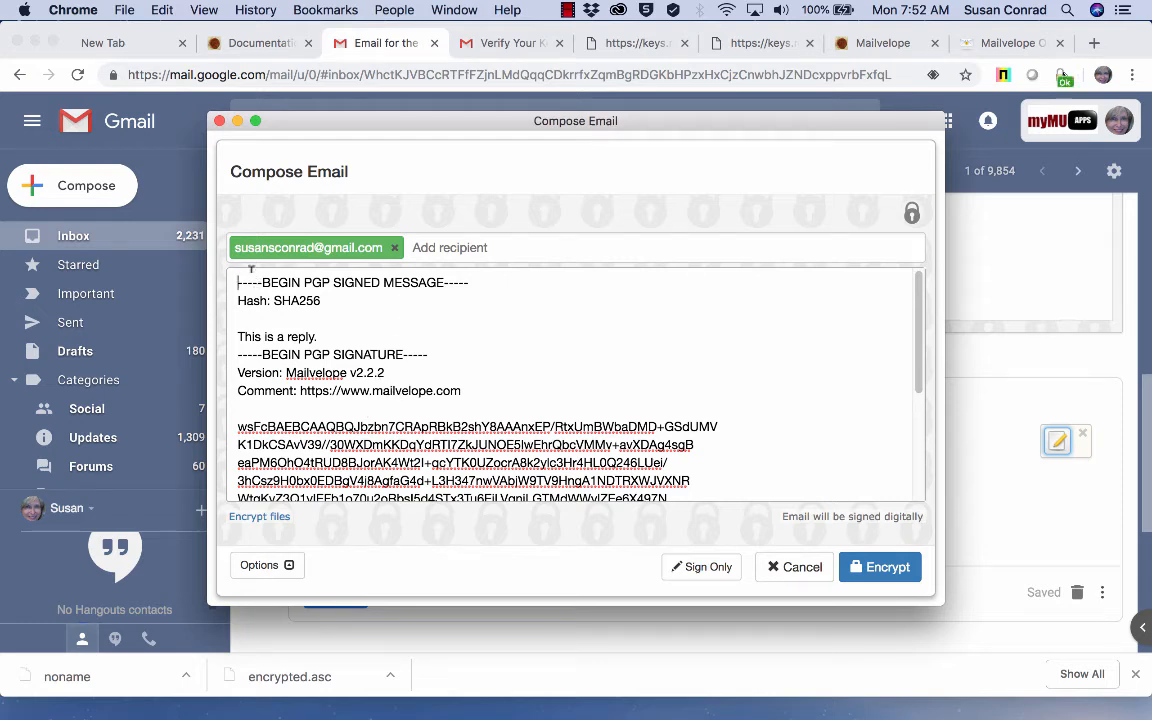
key("Return")
key("Return")
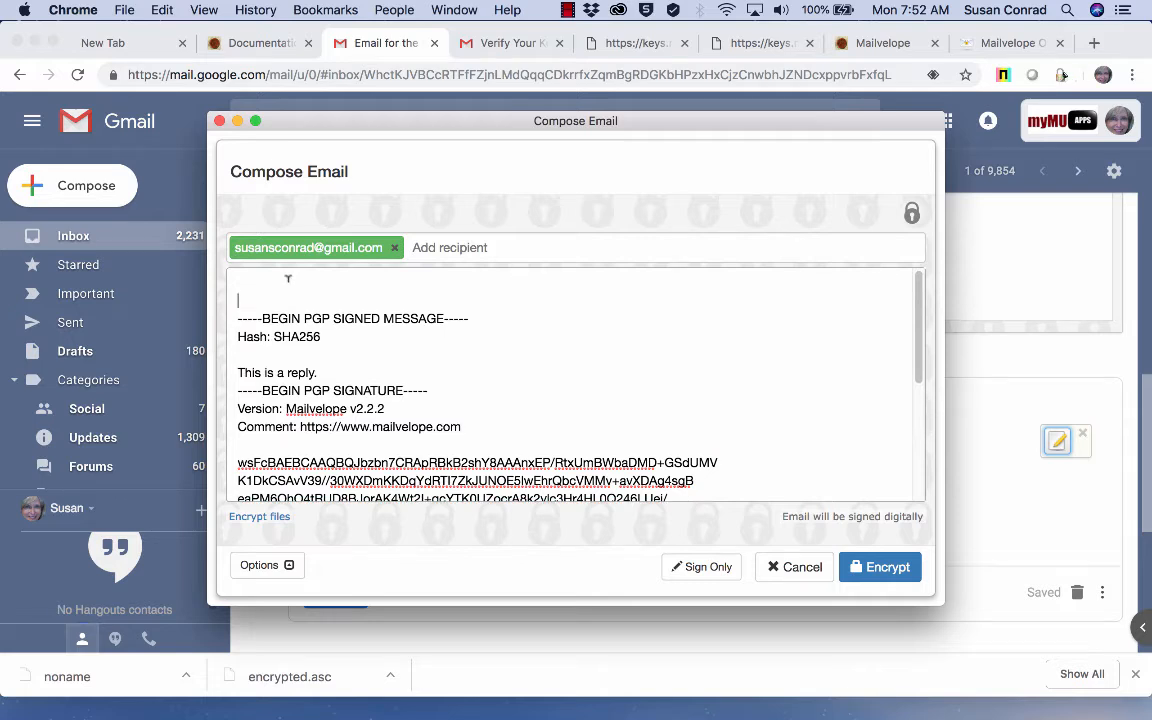
type("Here is the reply")
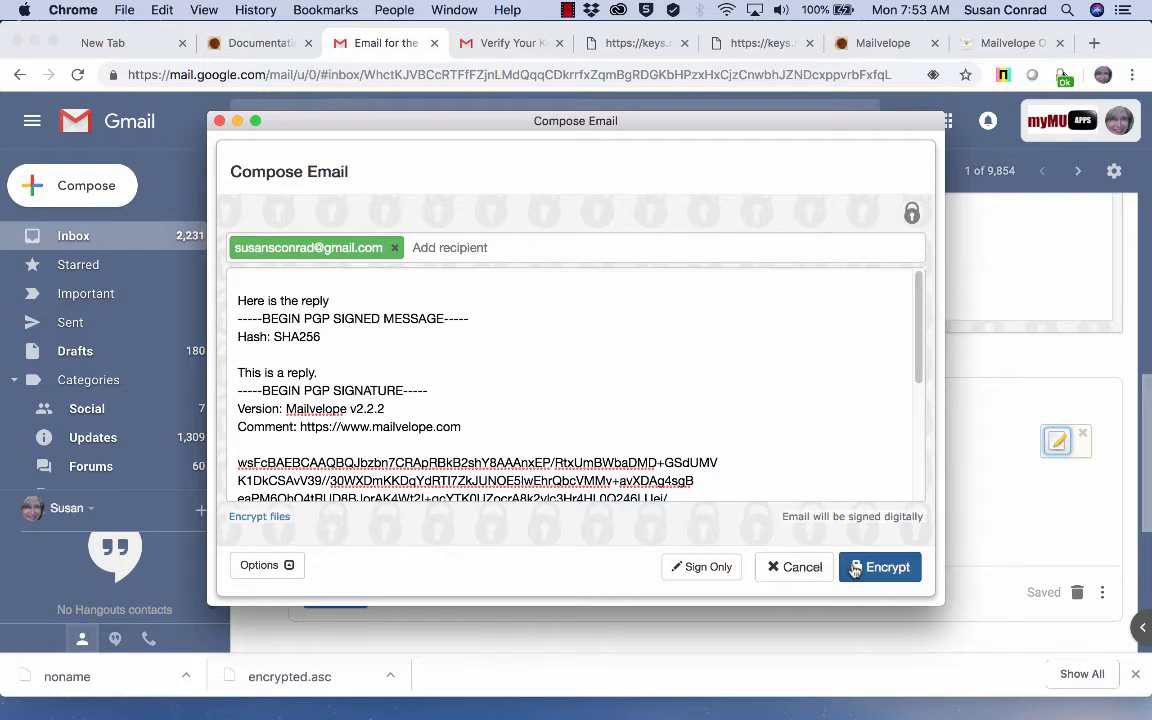
Step: Encrypt the reply, send it from Gmail, and bring up the Verify Your Key email
left_click(887, 567)
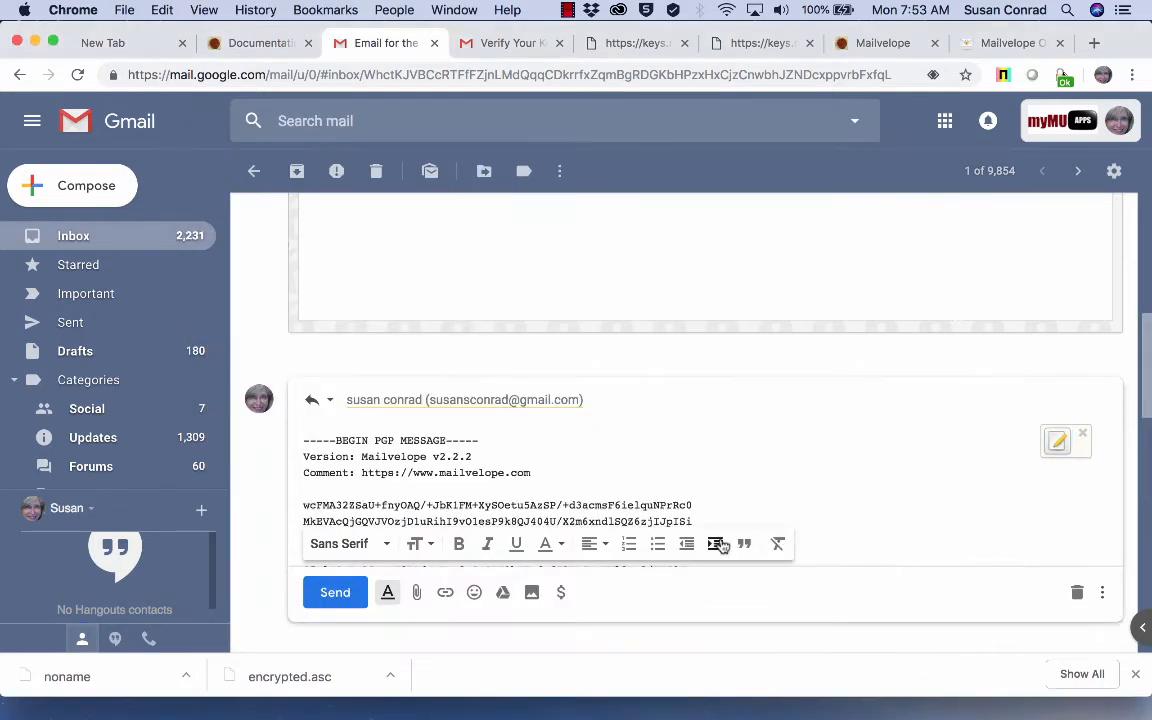
scroll(716, 540, "down", 15)
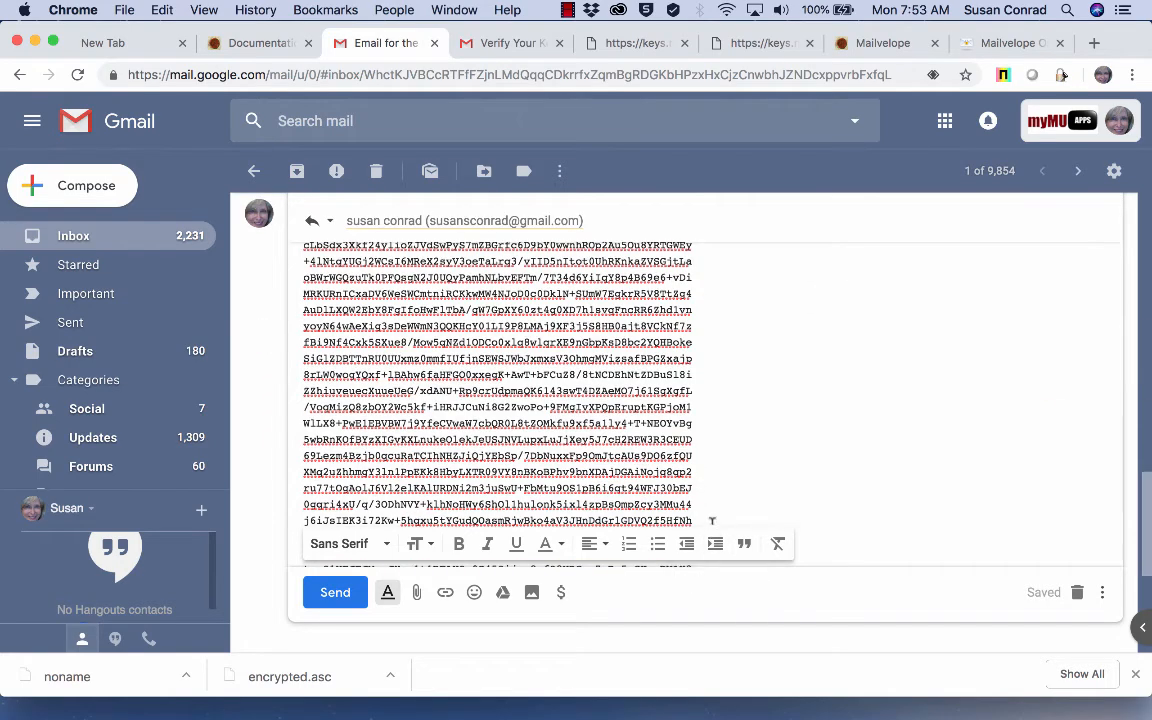
left_click(335, 558)
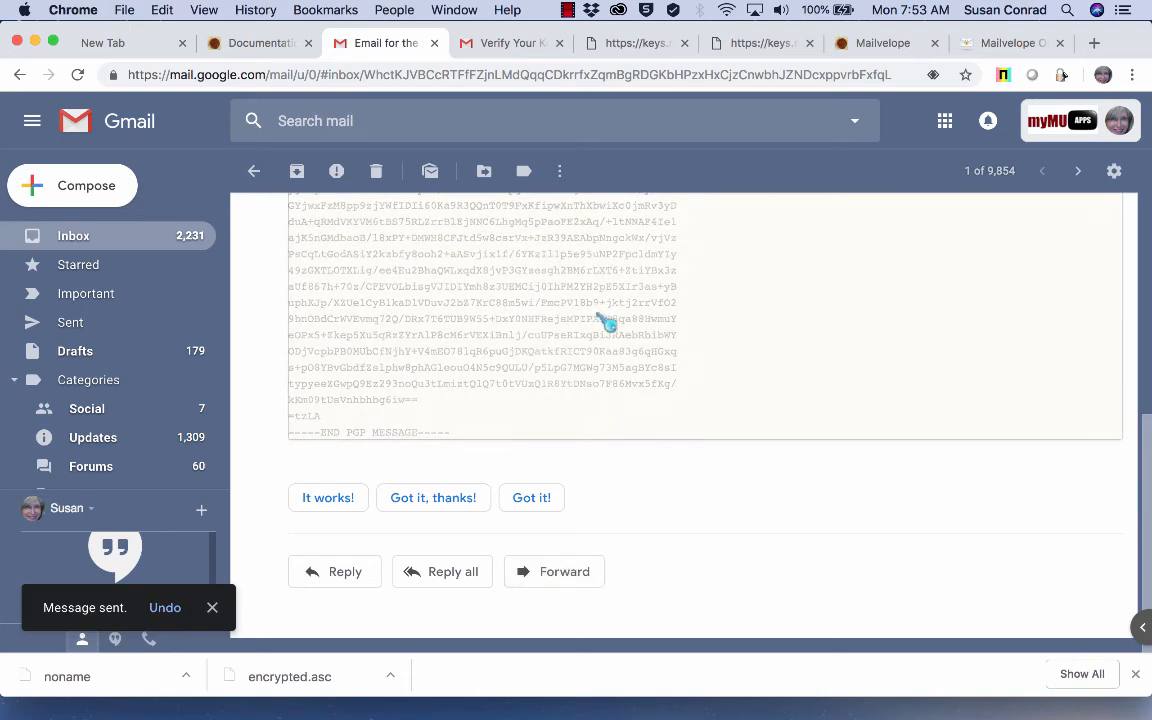
left_click(505, 45)
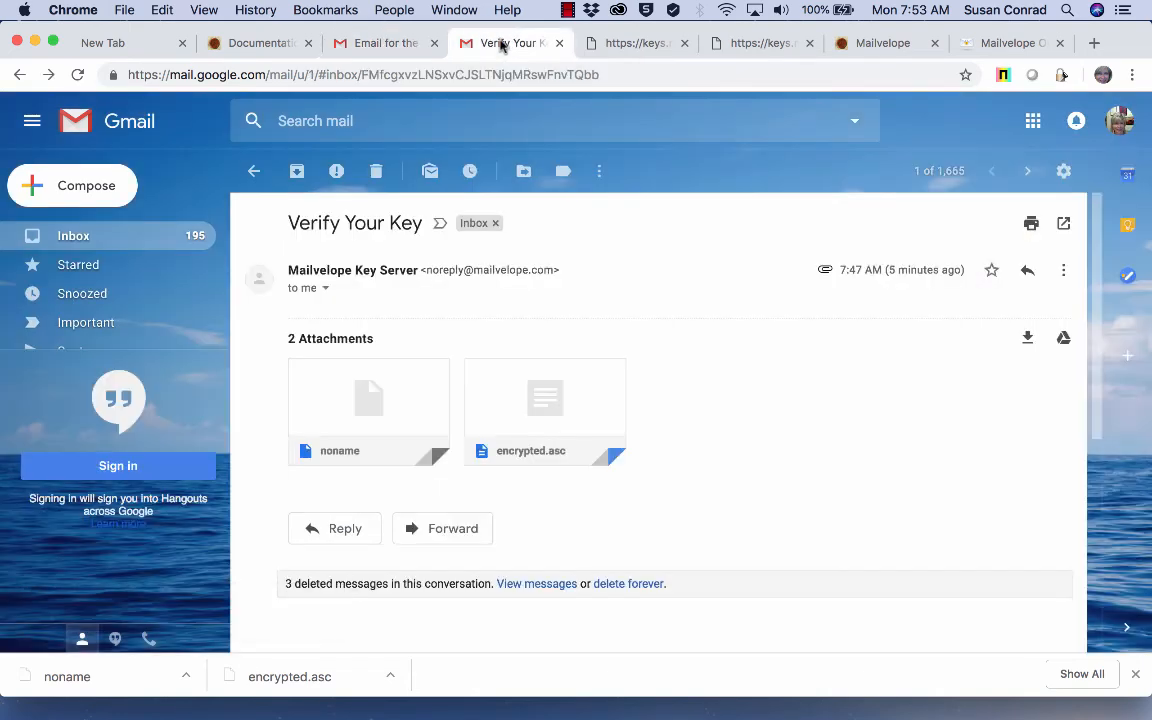
Step: Refresh the inbox until the reply arrives and open the 'Email for the PGP video' thread
left_click(78, 240)
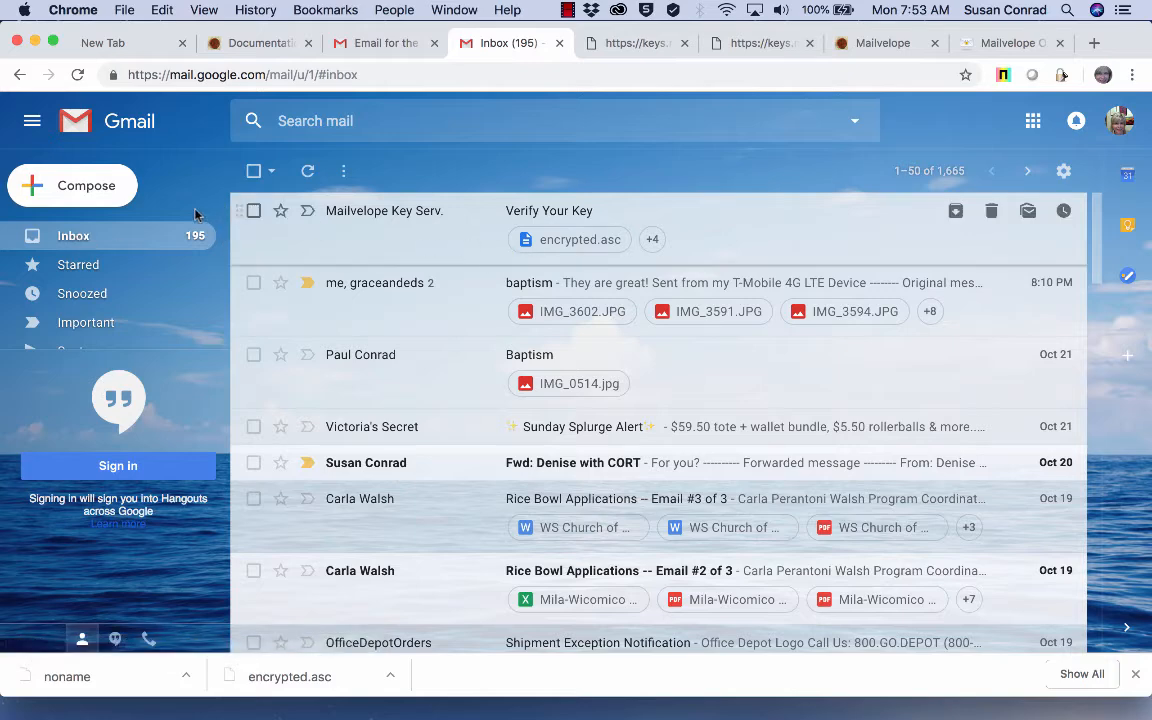
left_click(307, 171)
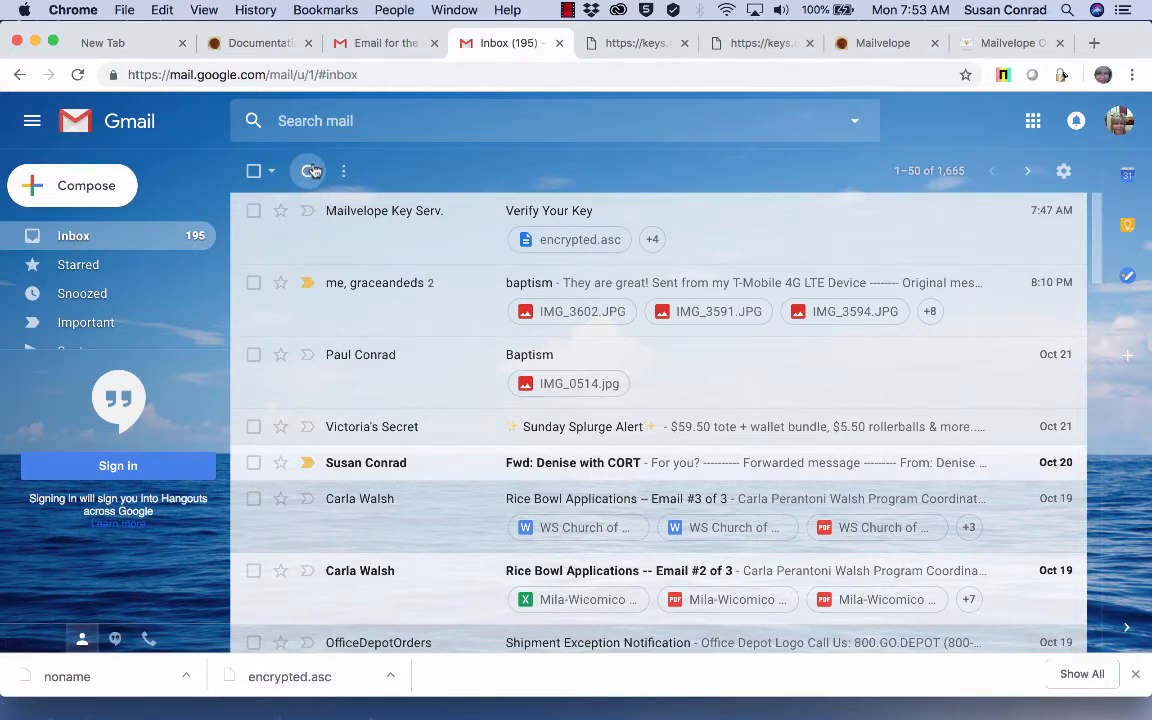
left_click(312, 171)
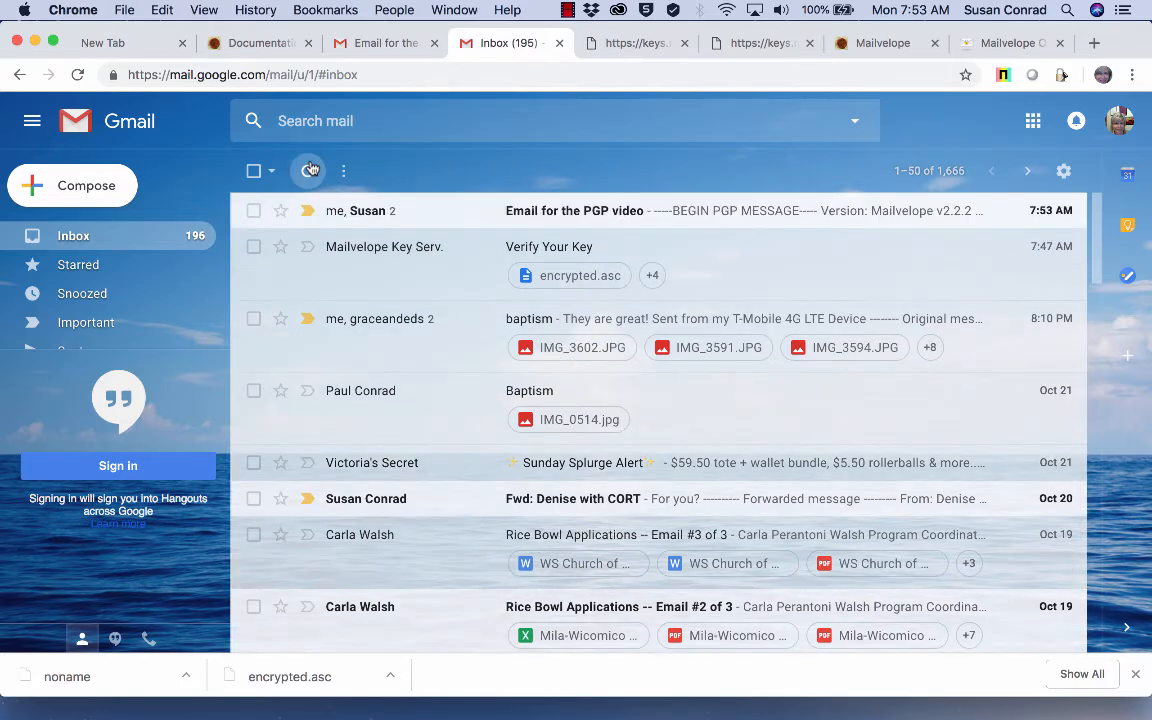
left_click(494, 210)
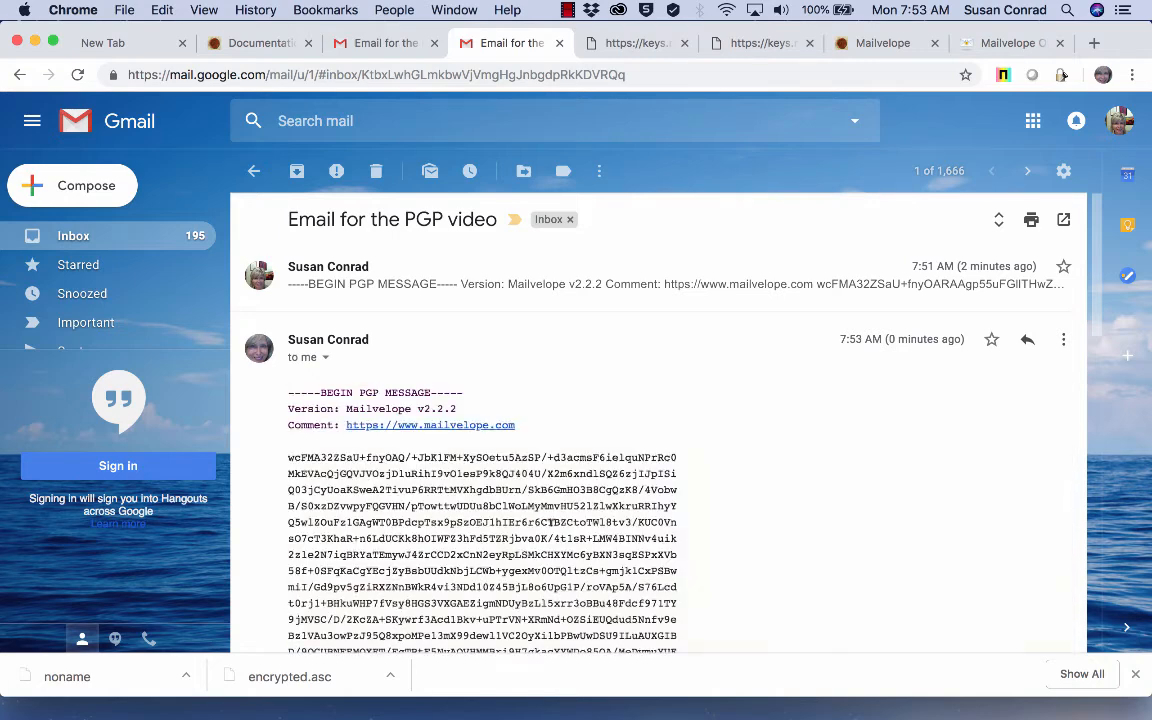
Step: Decrypt the reply with Mailvelope to read 'Here is the reply' and its signed block
left_click(670, 546)
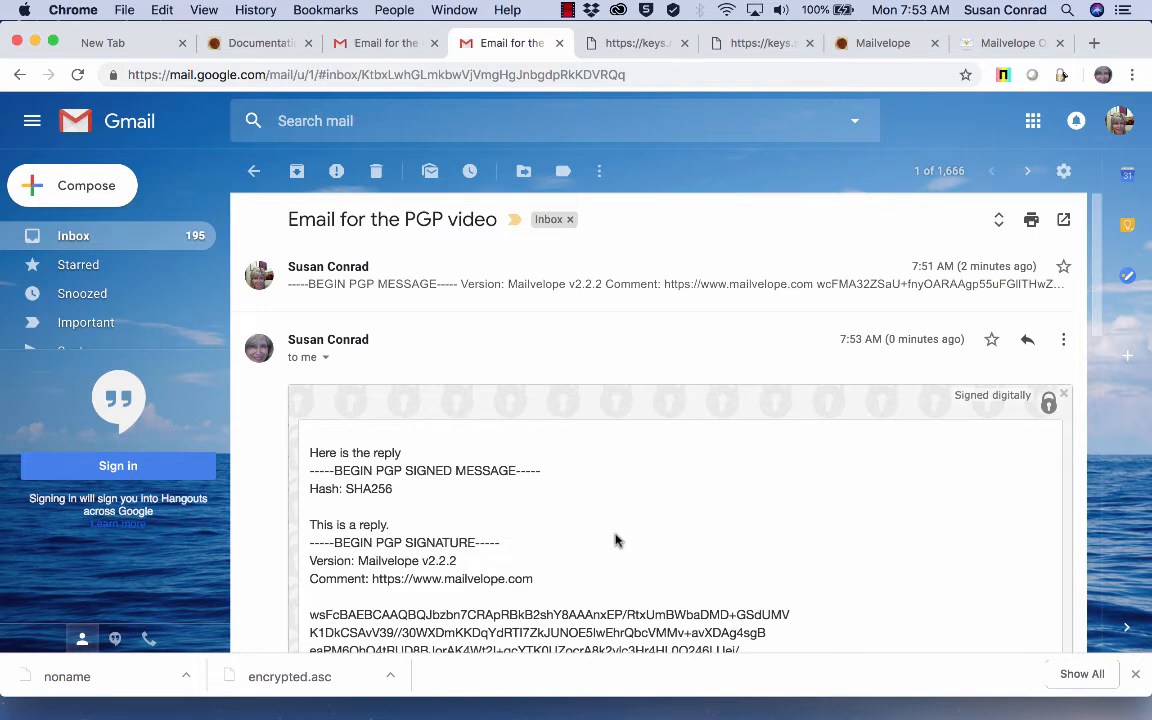
scroll(612, 542, "down", 1)
scroll(612, 543, "down", 5)
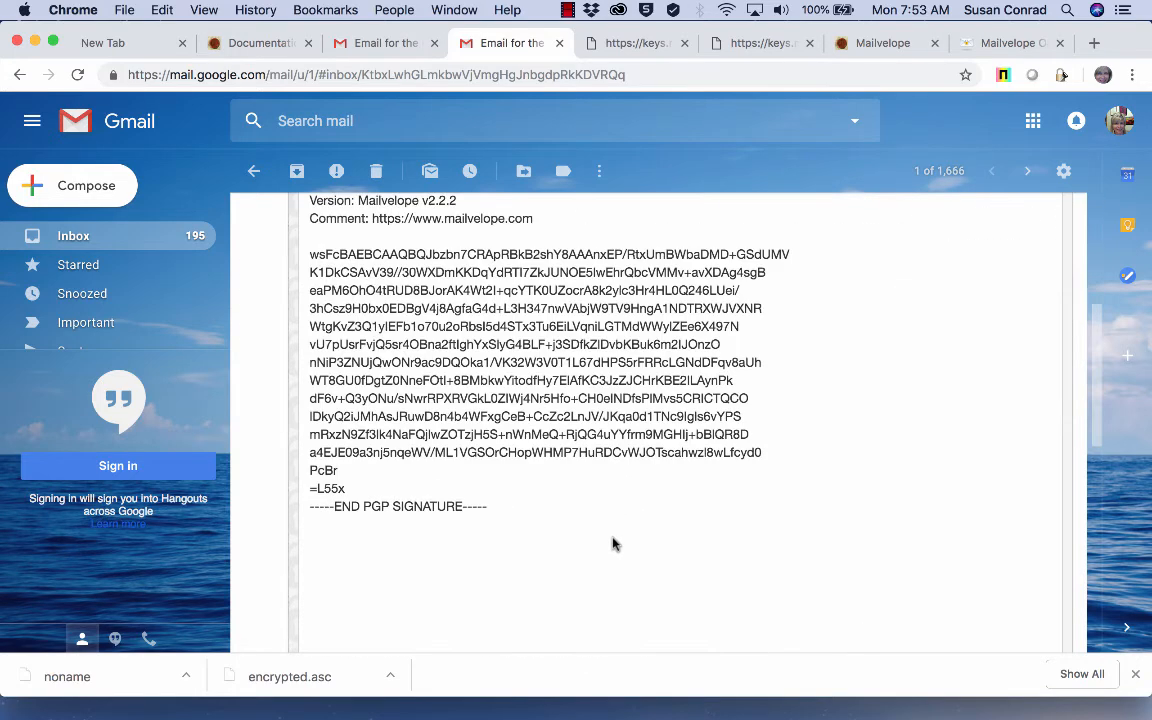
scroll(612, 543, "up", 5)
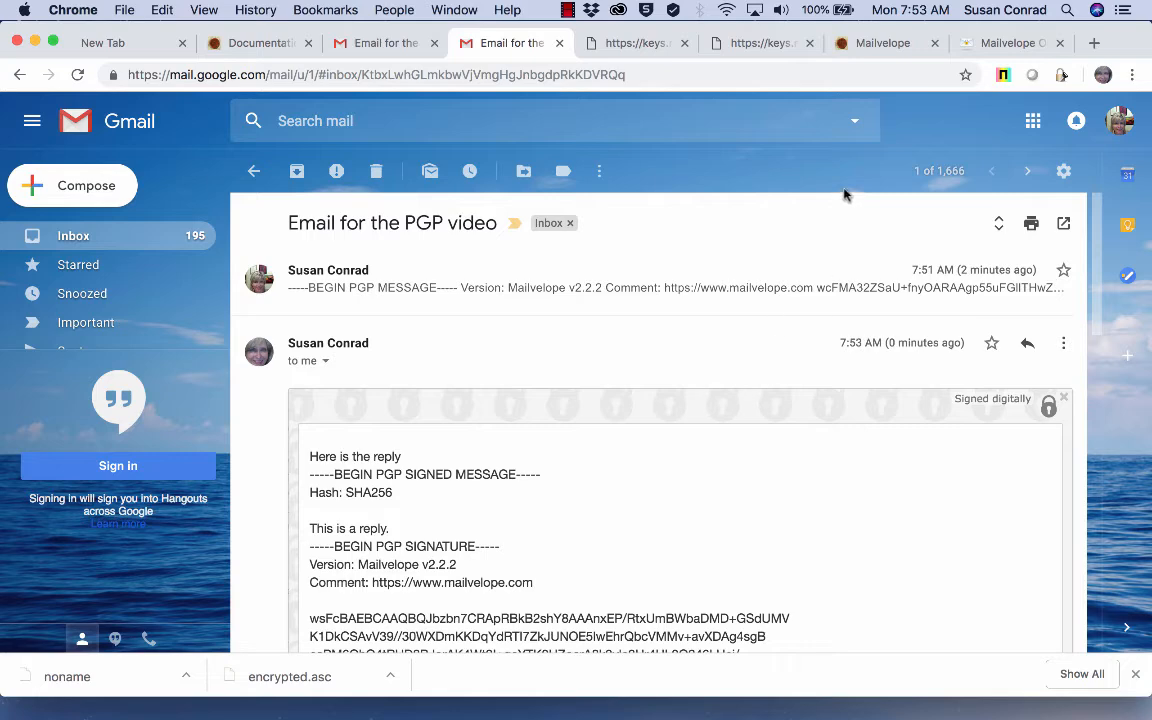
Step: Close the keys.mailvelope.com verification tab and open the Keyring from Mailvelope's toolbar menu
left_click(641, 48)
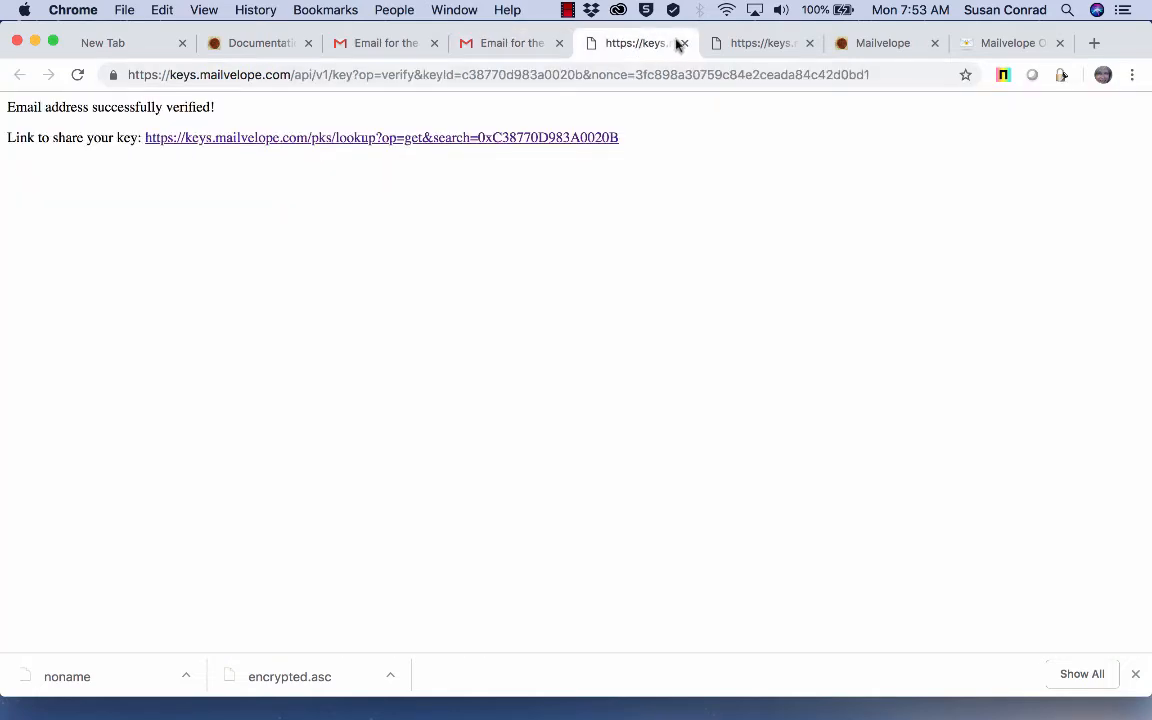
left_click(684, 43)
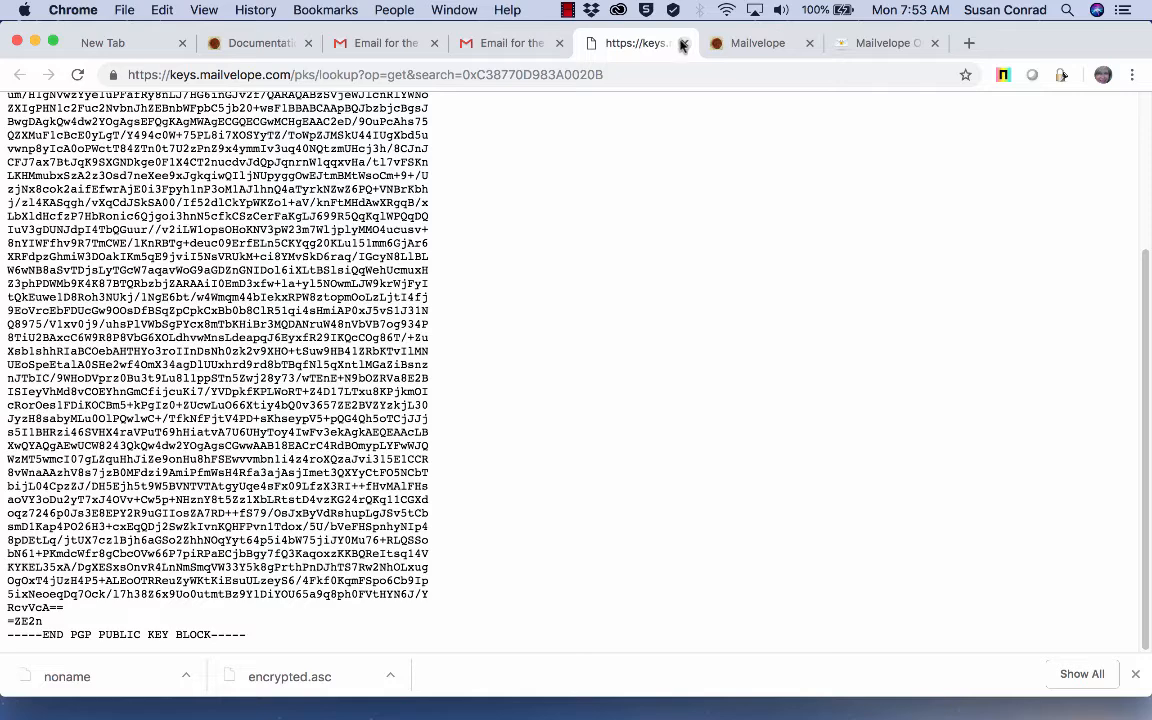
left_click(1061, 76)
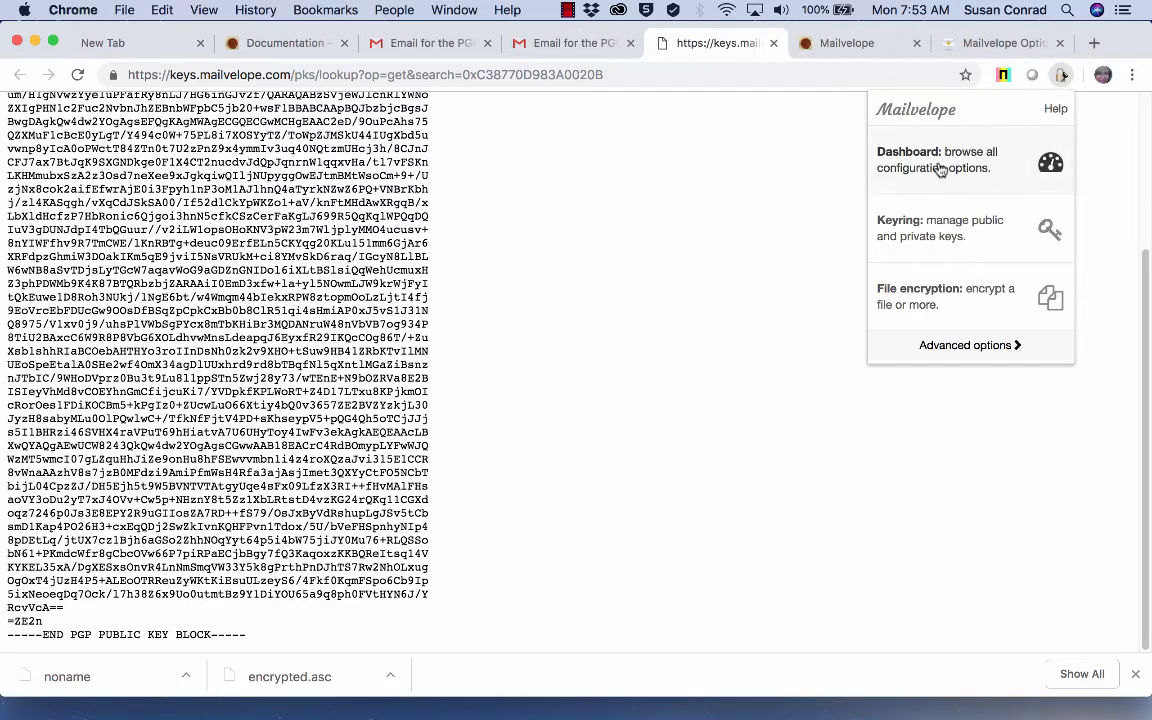
left_click(925, 226)
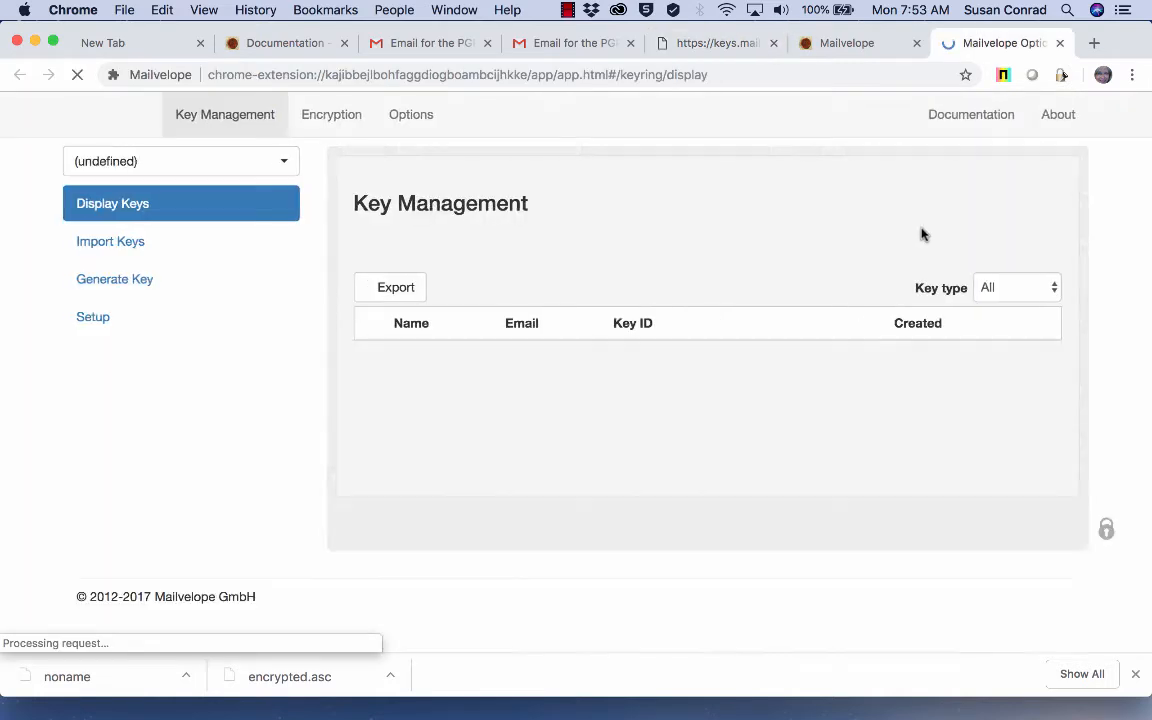
Step: Search the key server by the recipient's e-mail address and import the found public key
left_click(112, 245)
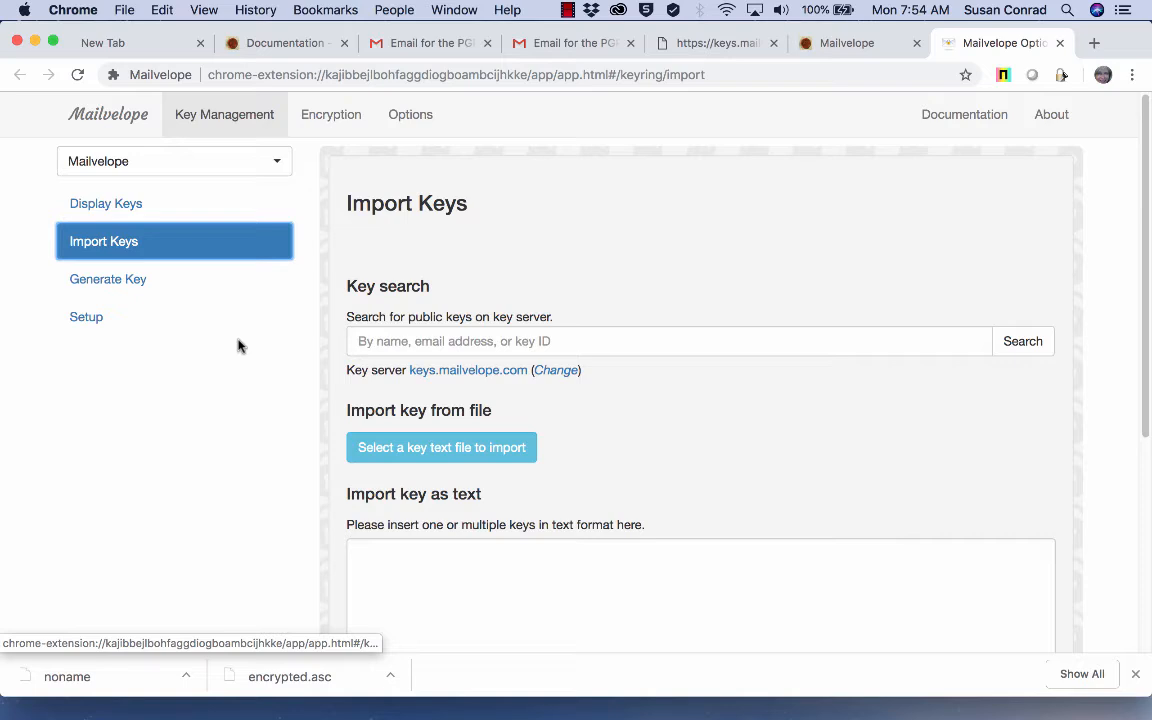
left_click(403, 340)
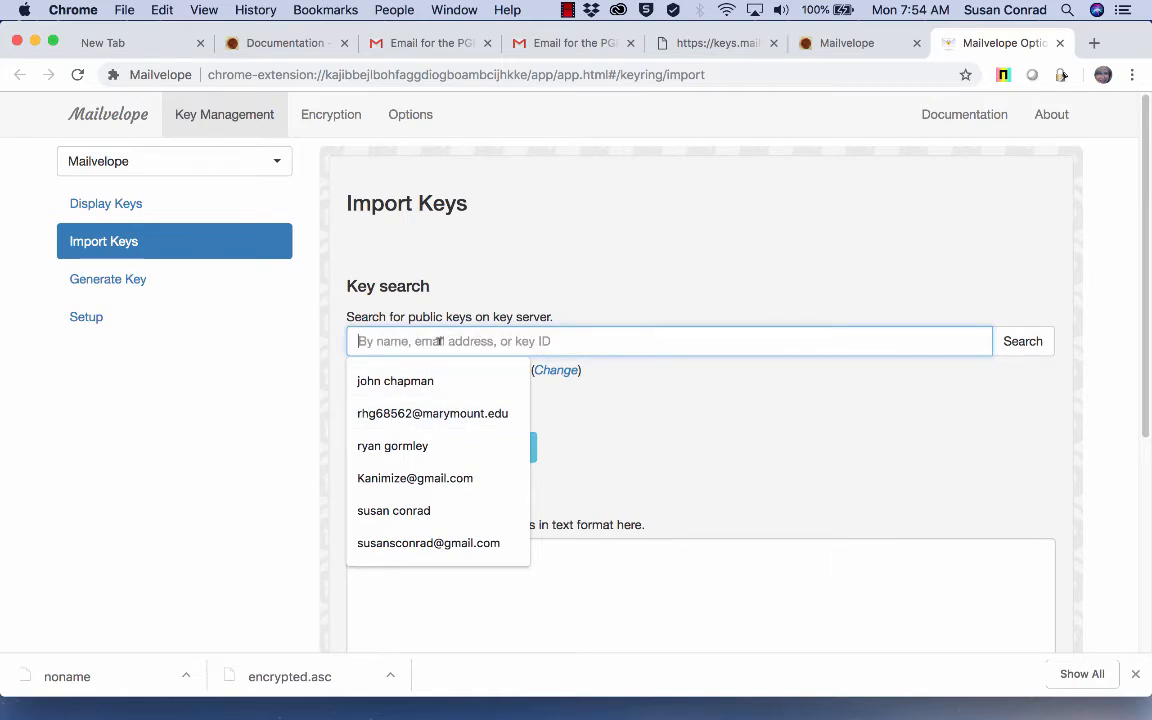
left_click(442, 413)
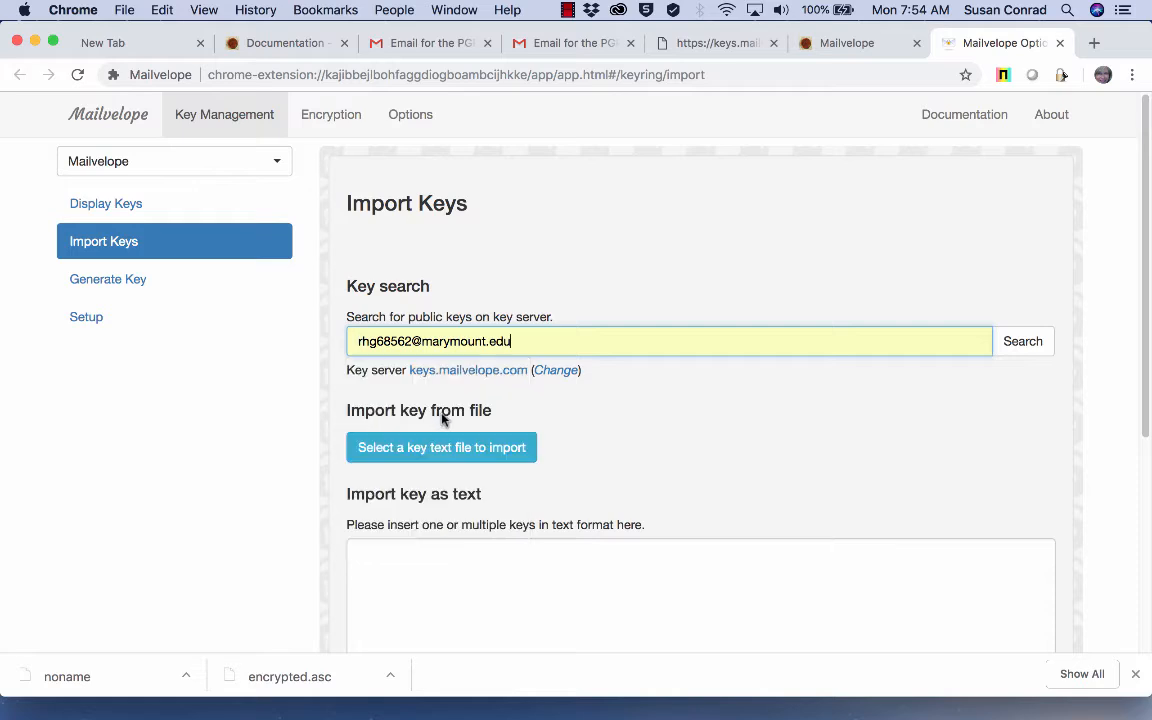
left_click(1022, 342)
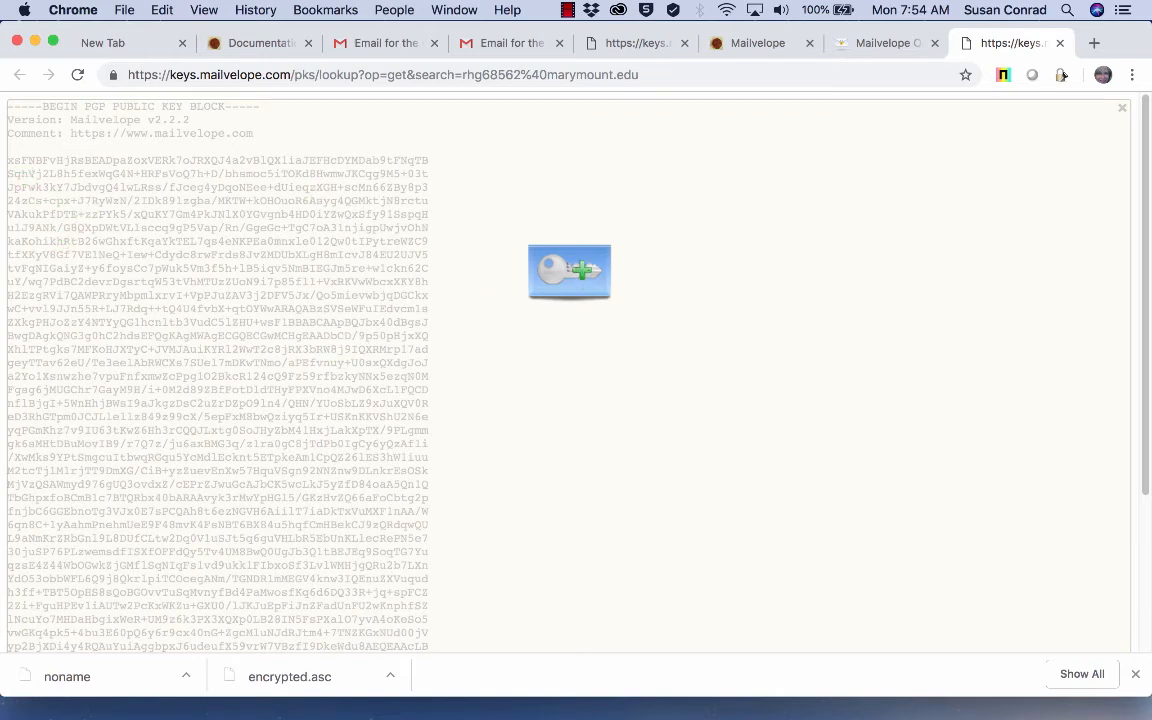
left_click(569, 271)
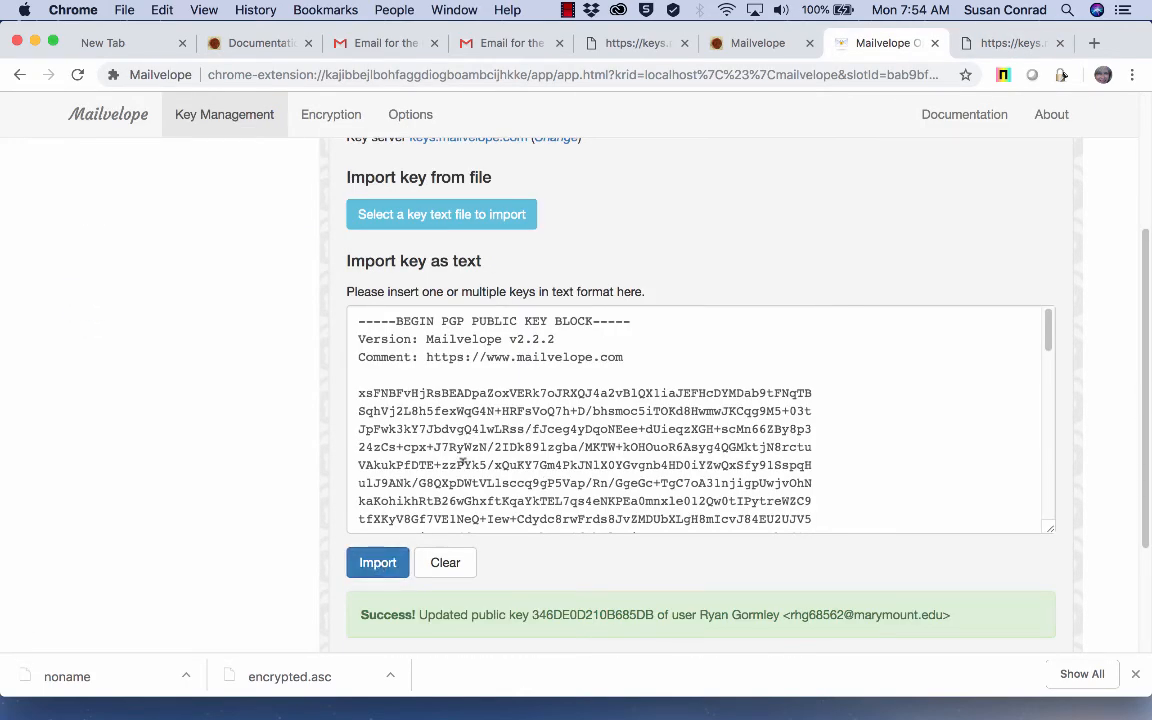
left_click(378, 565)
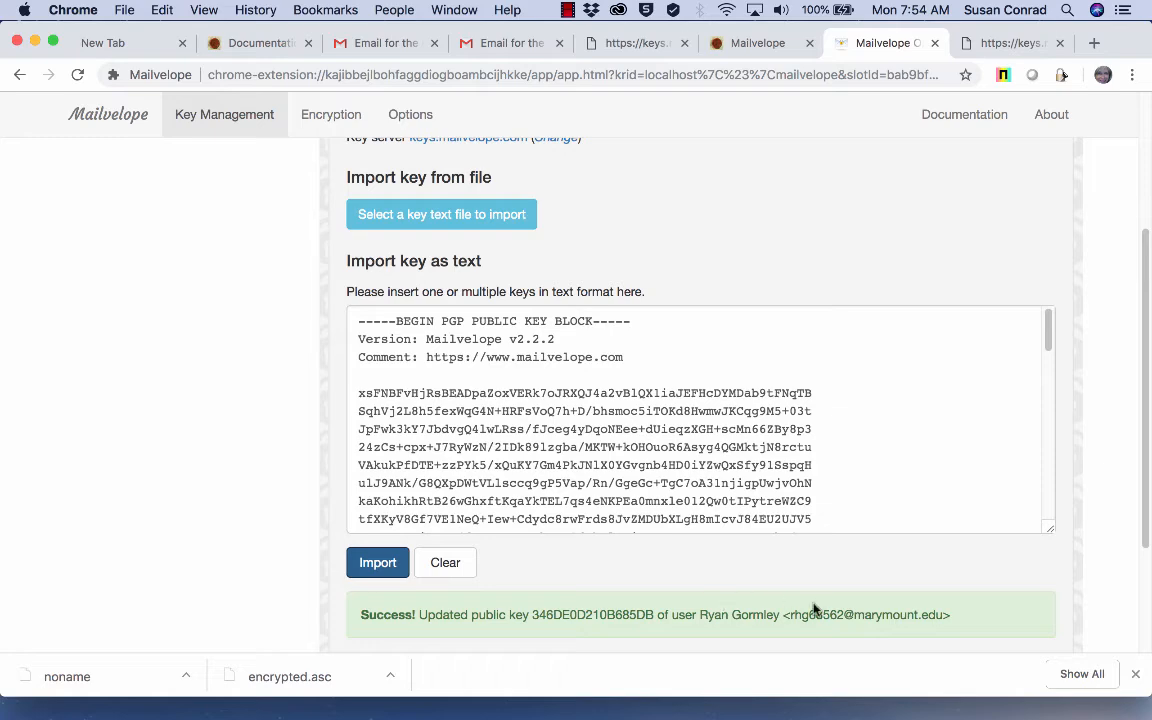
scroll(625, 580, "up", 3)
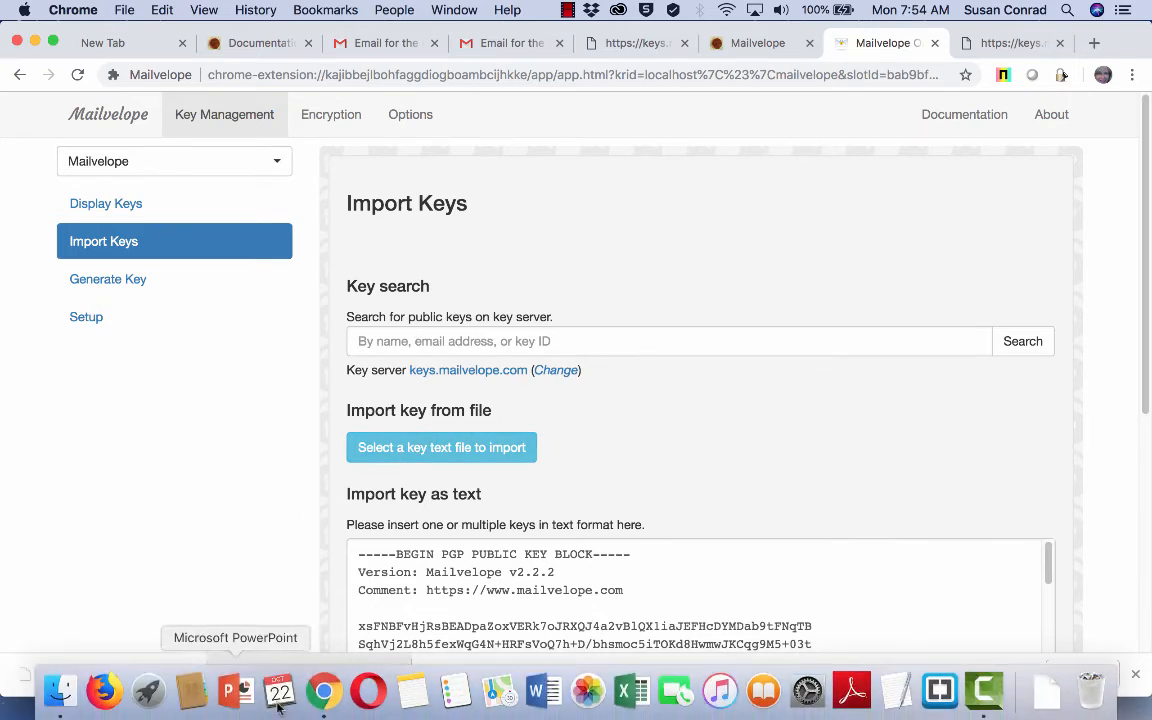
left_click(424, 452)
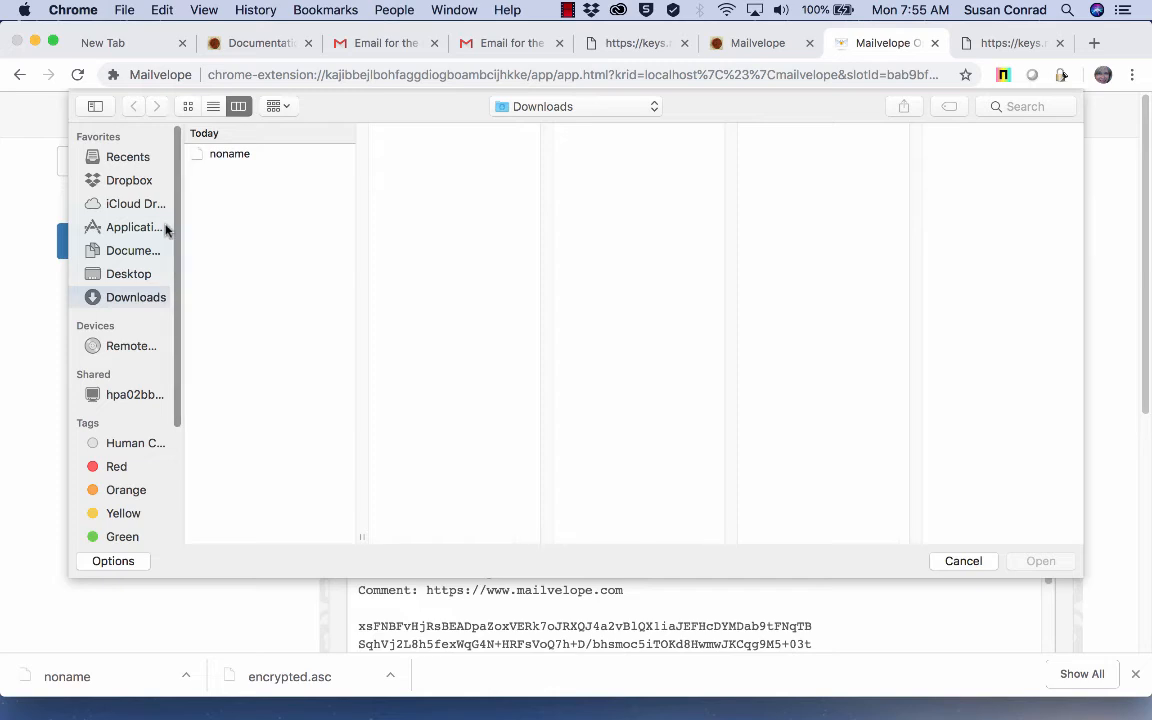
left_click(138, 272)
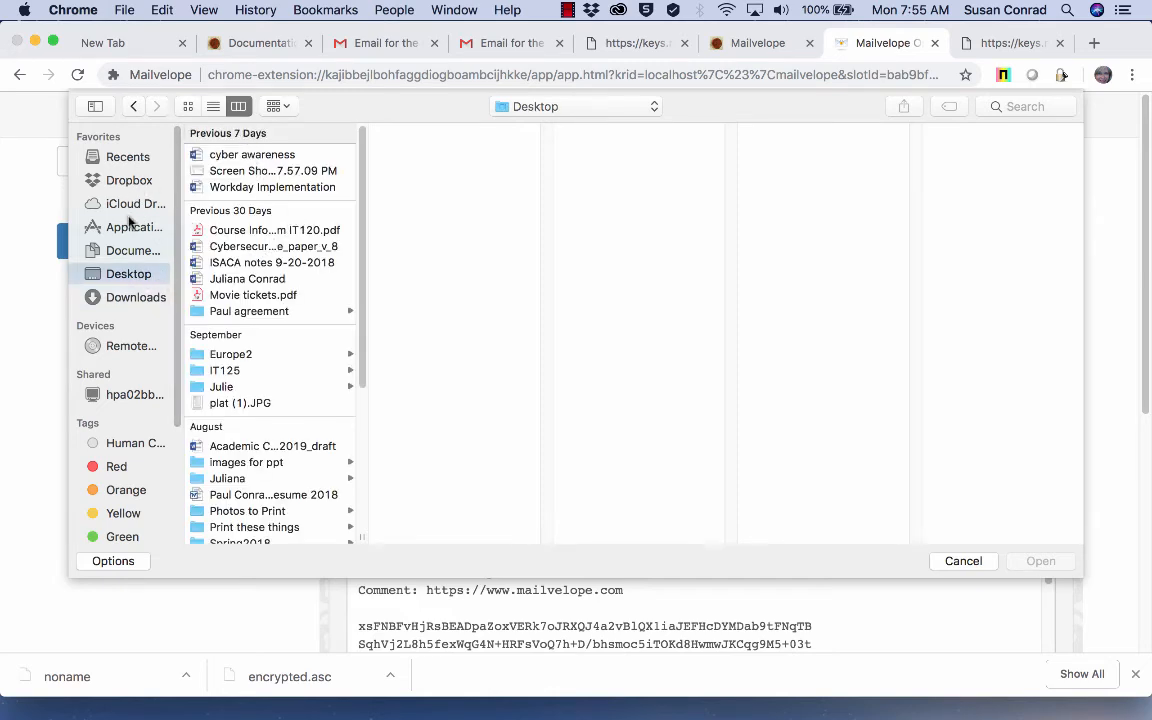
left_click(125, 296)
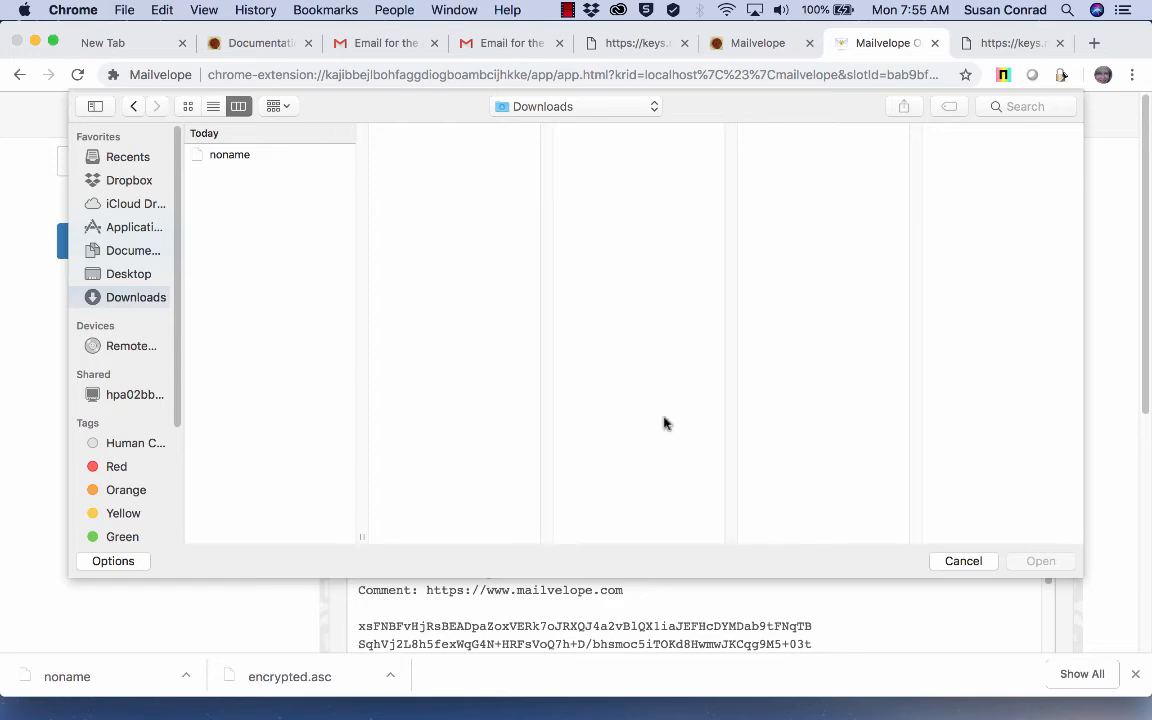
left_click(965, 561)
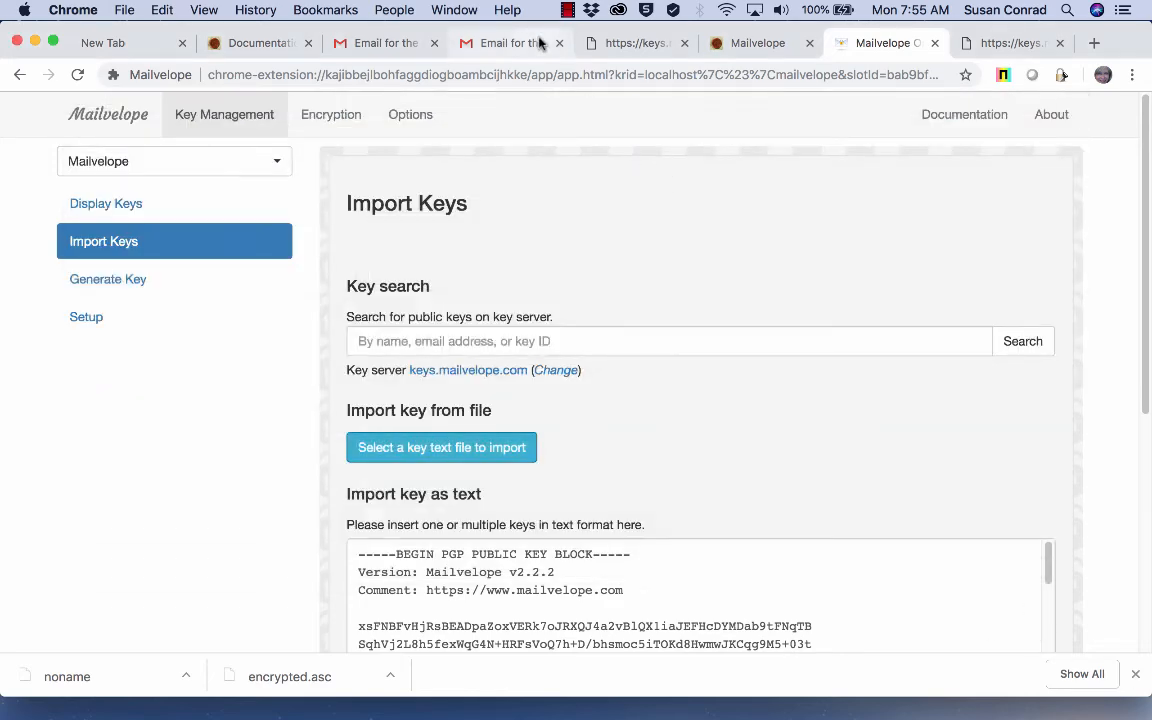
left_click(515, 43)
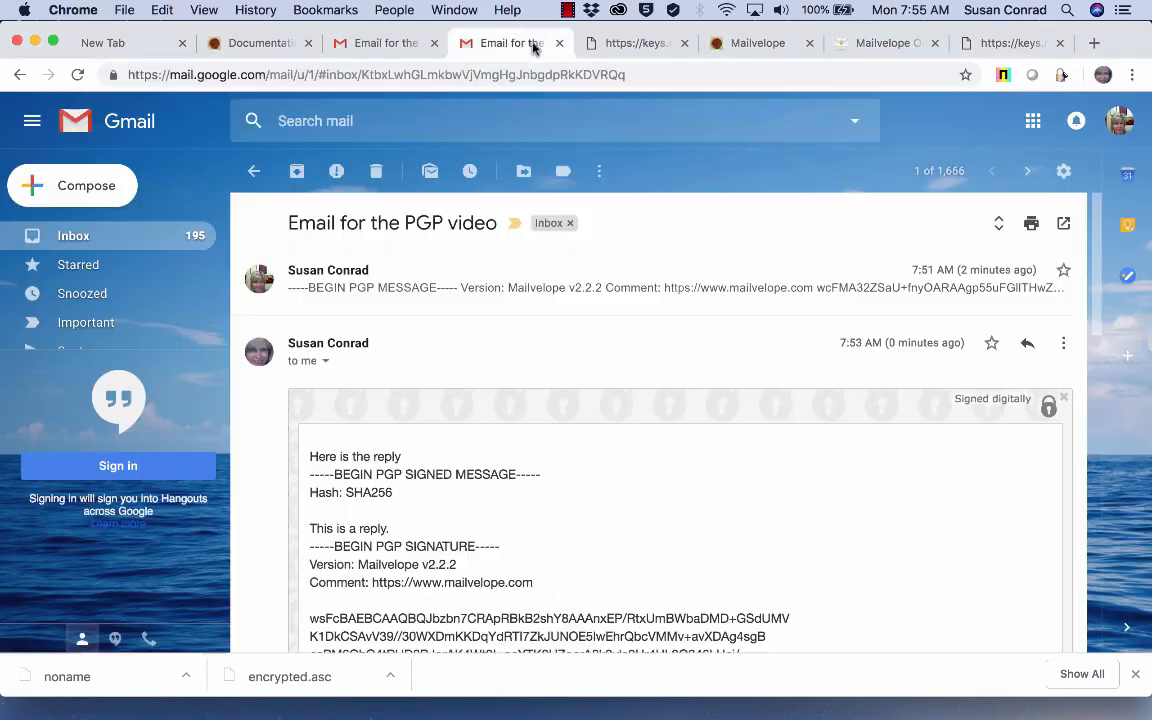
Step: Download encrypted.asc again from the Verify Your Key email and return to Mailvelope's Import Keys page
left_click(80, 236)
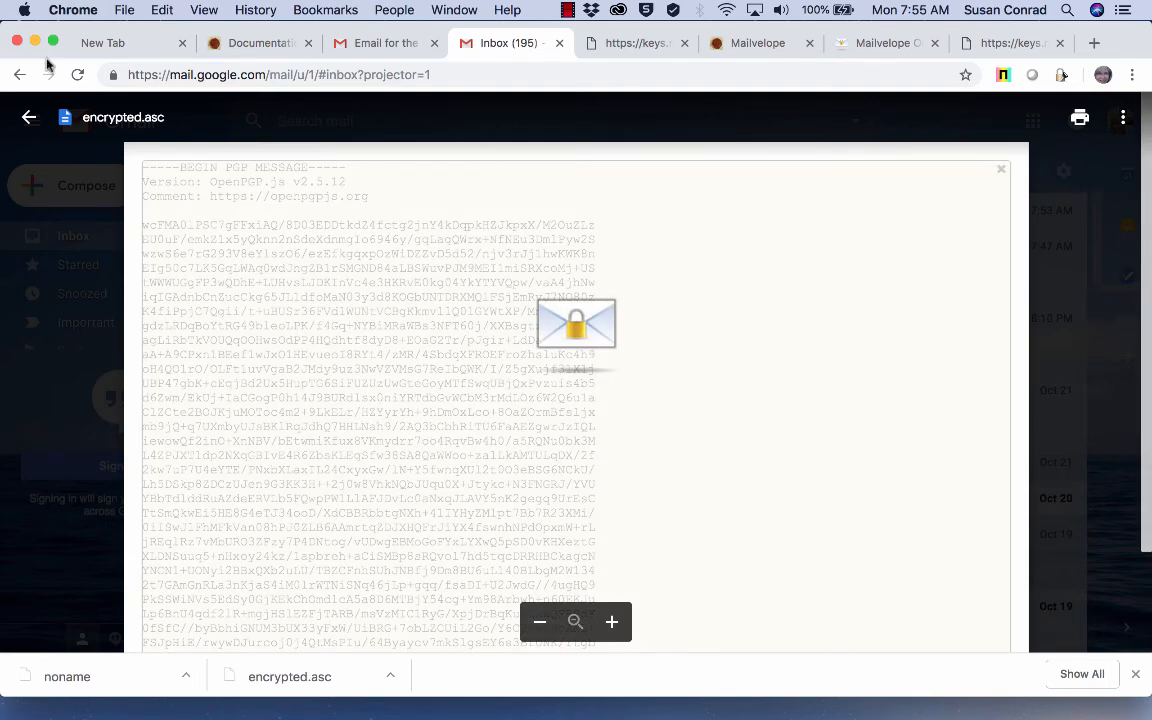
left_click(29, 117)
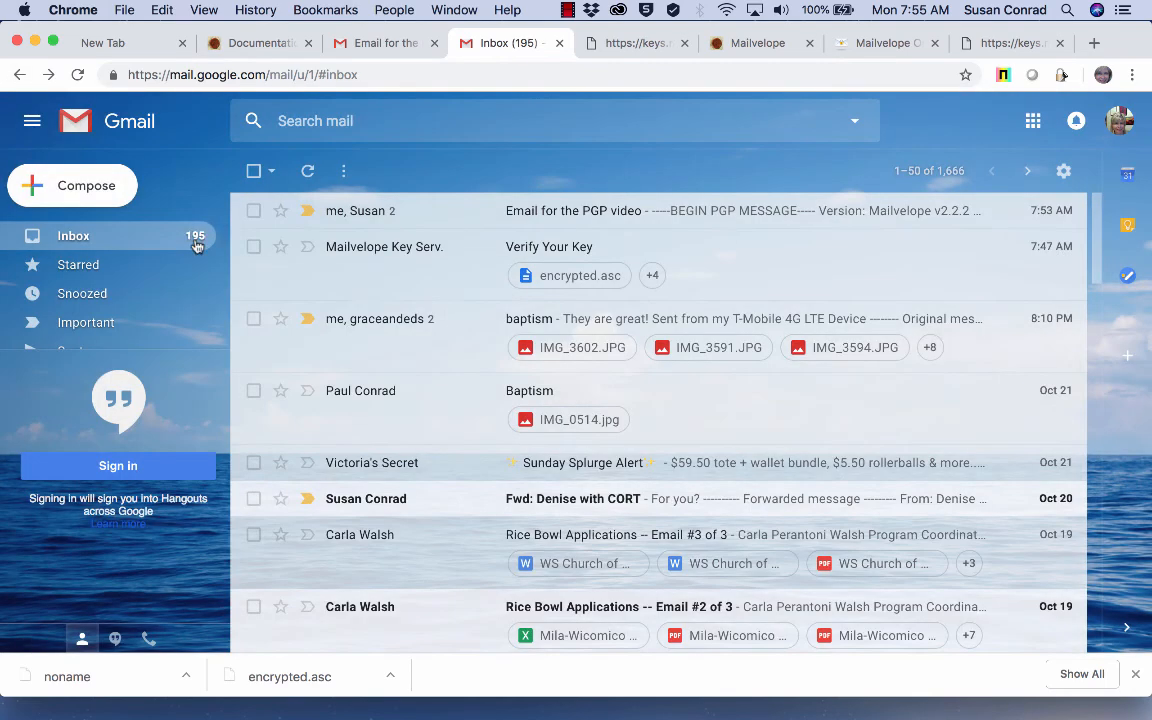
left_click(527, 247)
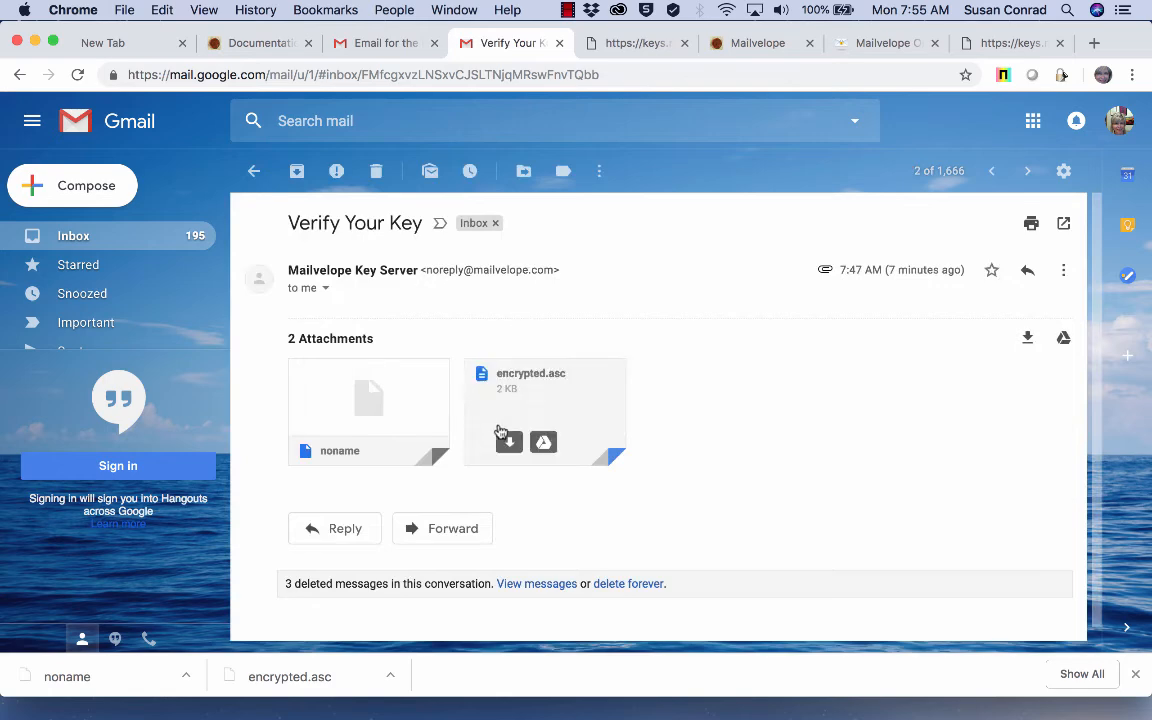
left_click(507, 442)
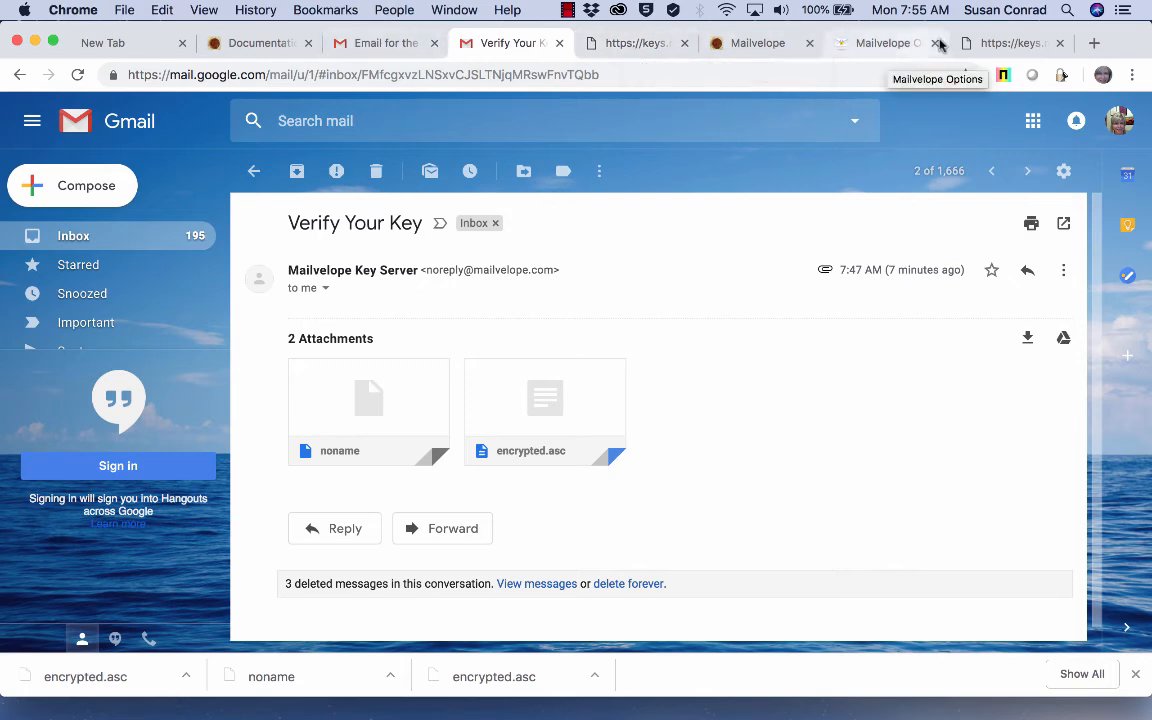
left_click(888, 43)
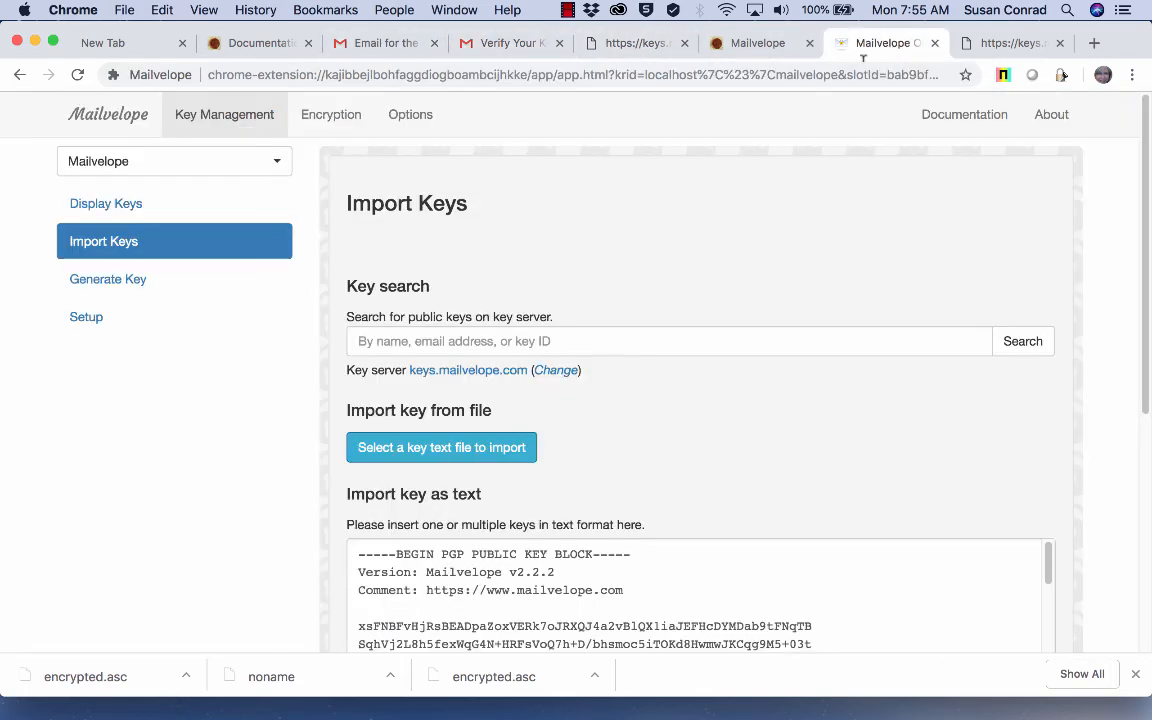
Step: Import encrypted.asc from Downloads as a key file; it fails with 'No valid key text found'
left_click(491, 446)
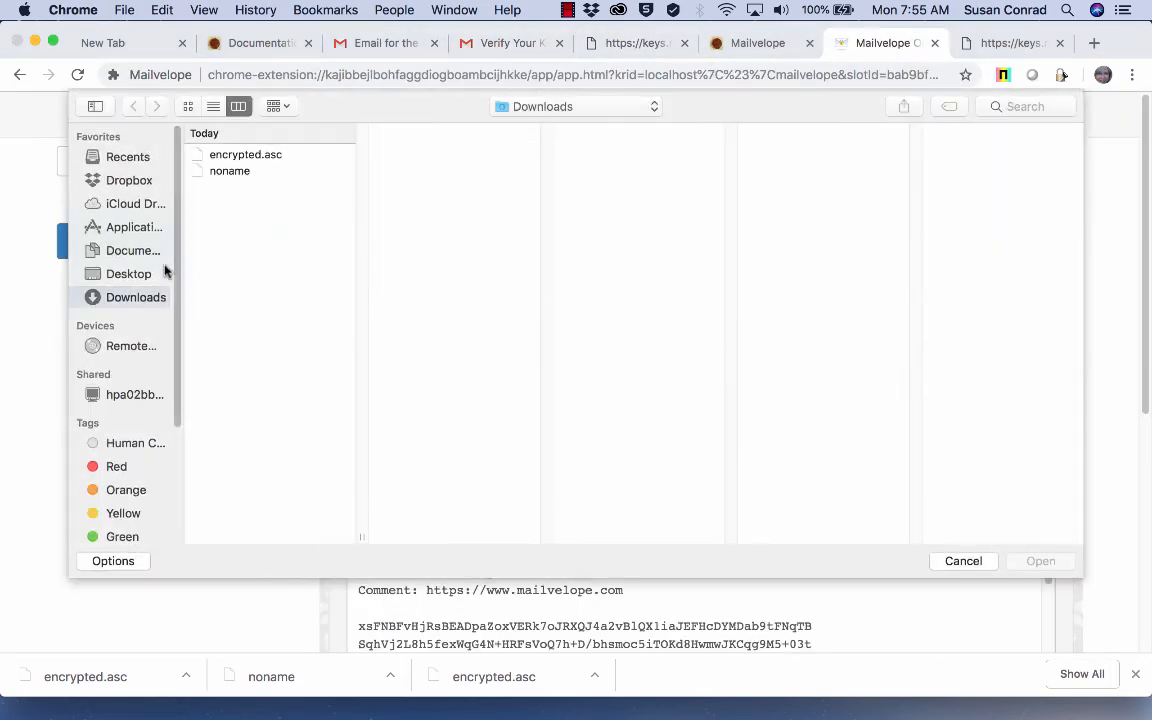
left_click(275, 157)
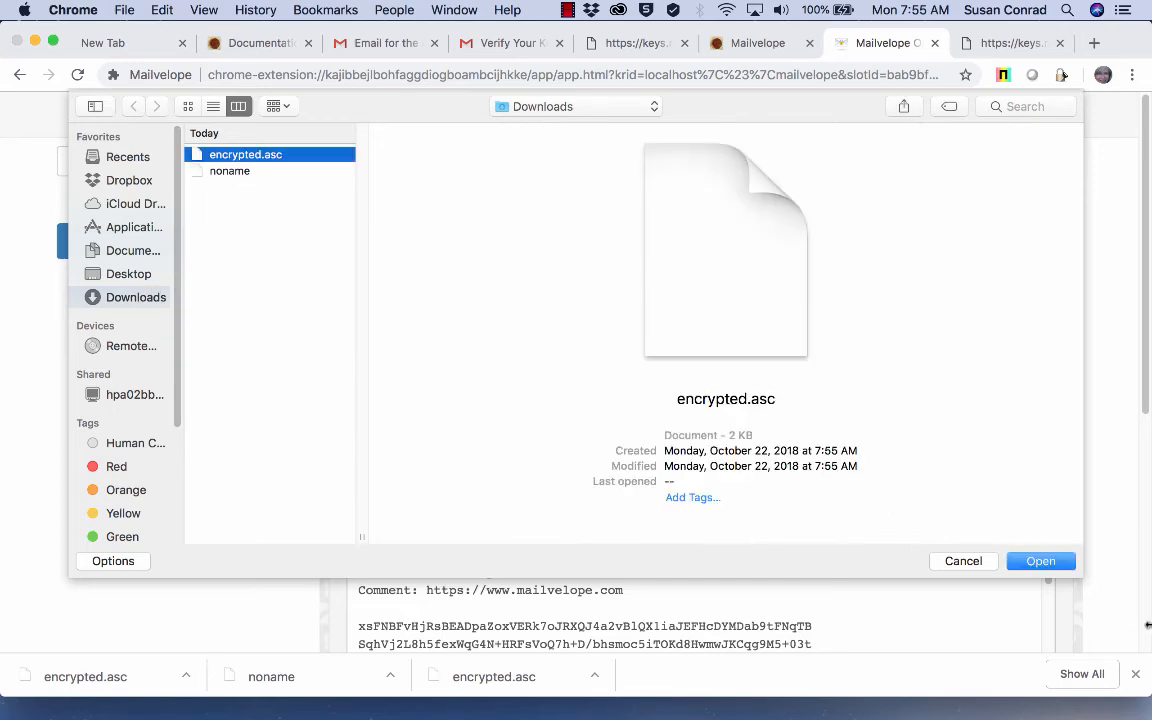
left_click(1062, 564)
scroll(926, 591, "down", 5)
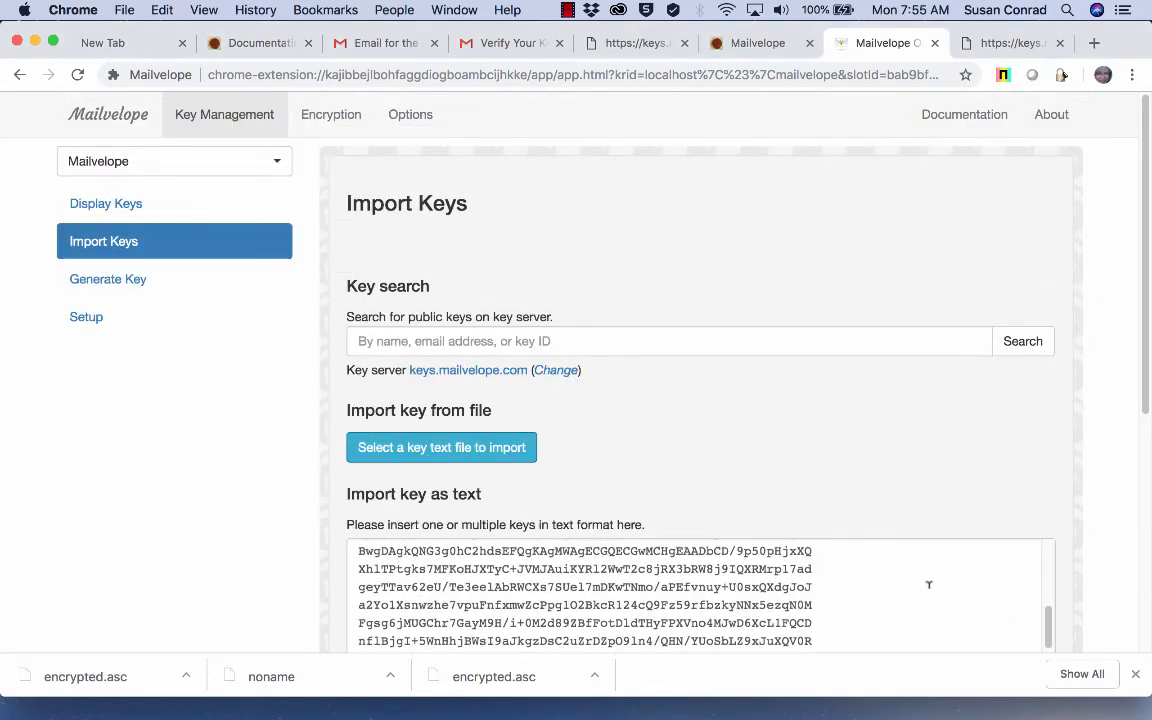
scroll(978, 551, "down", 3)
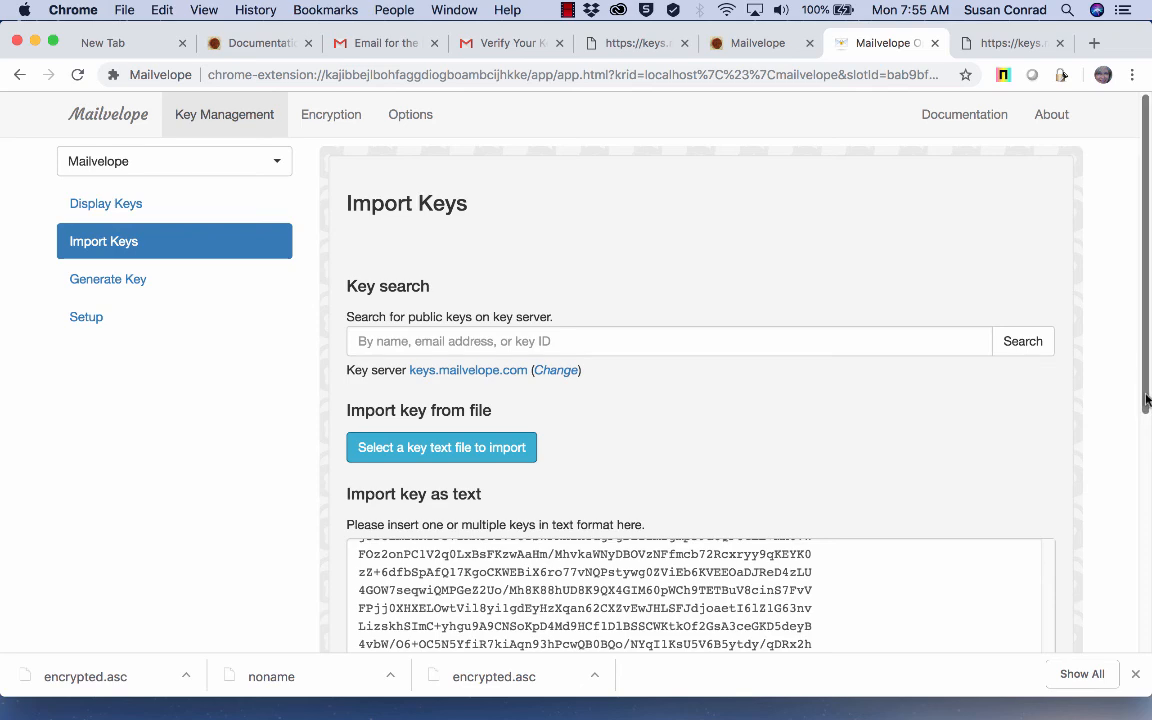
scroll(1147, 398, "down", 5)
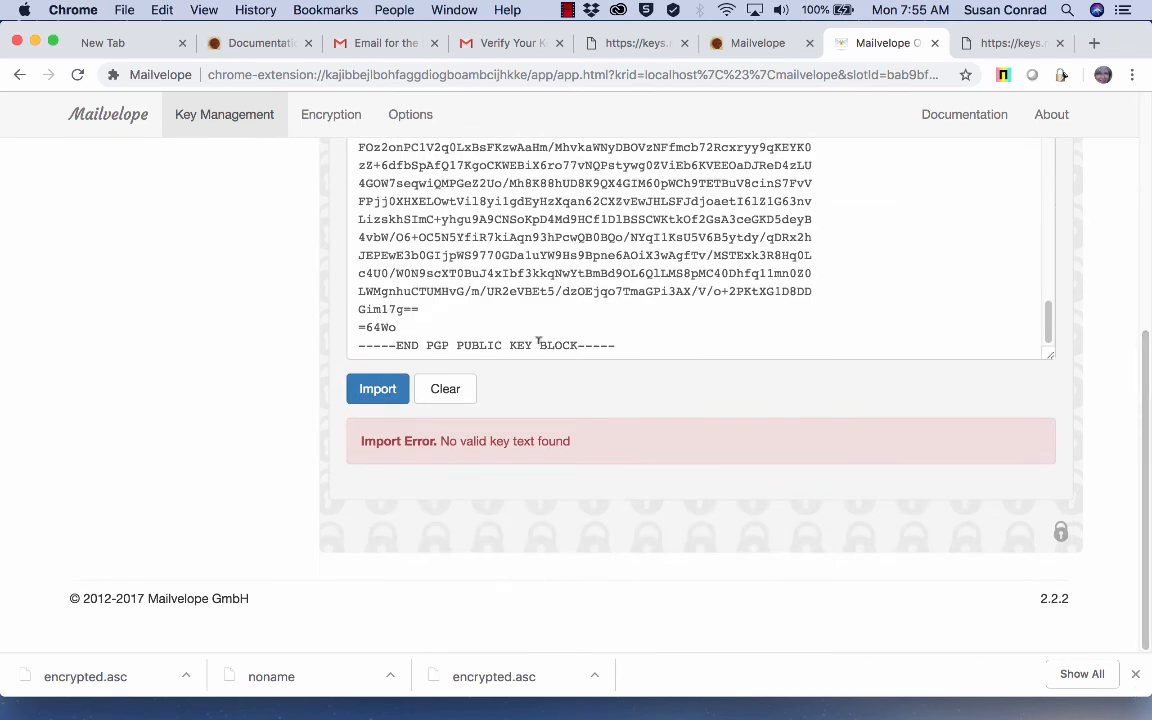
Step: Clear the key text box and load encrypted.asc again, getting the same error
left_click(458, 389)
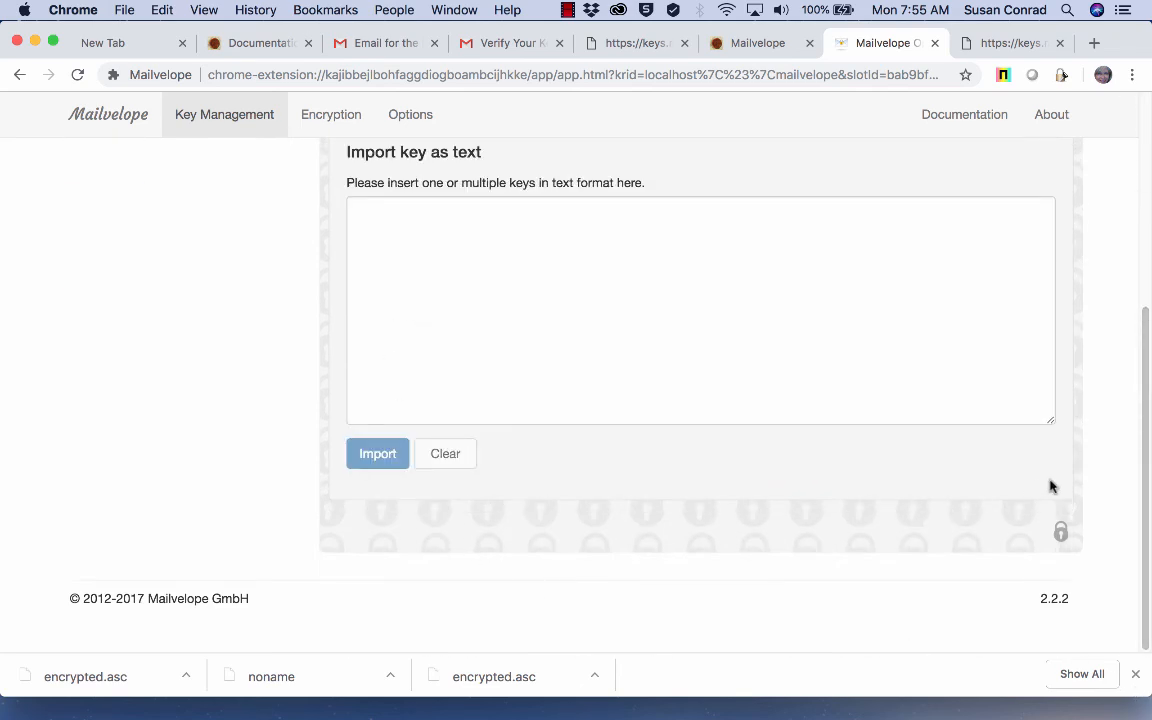
scroll(753, 330, "up", 5)
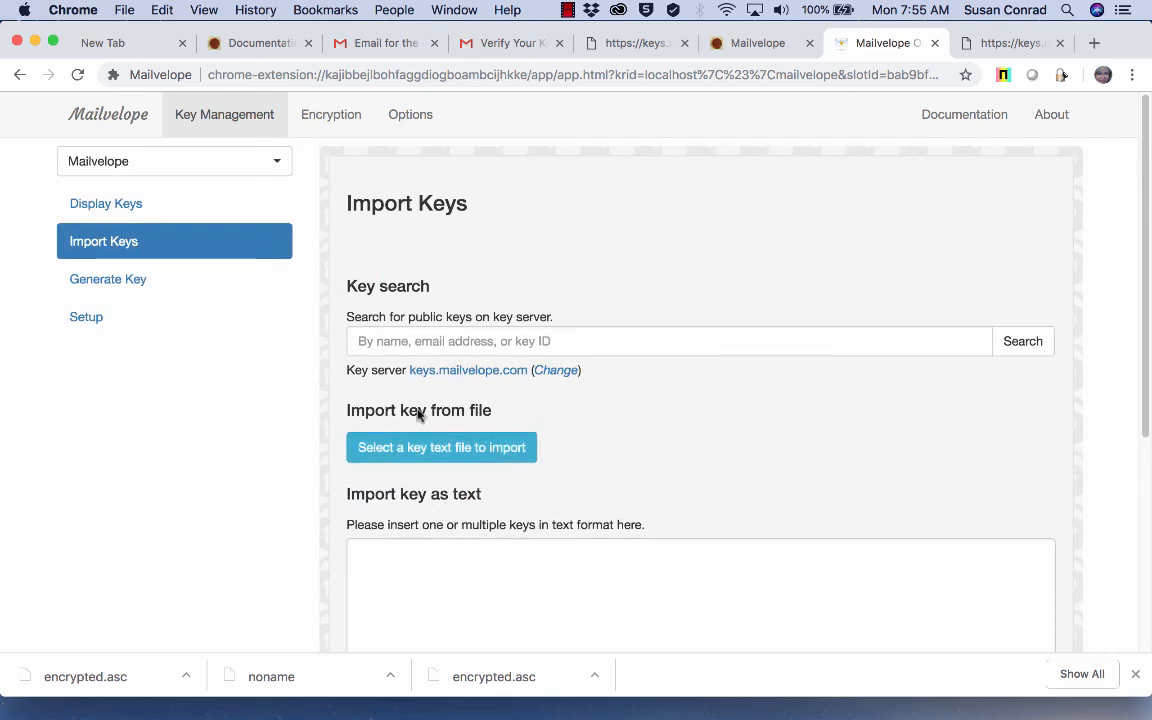
left_click(430, 448)
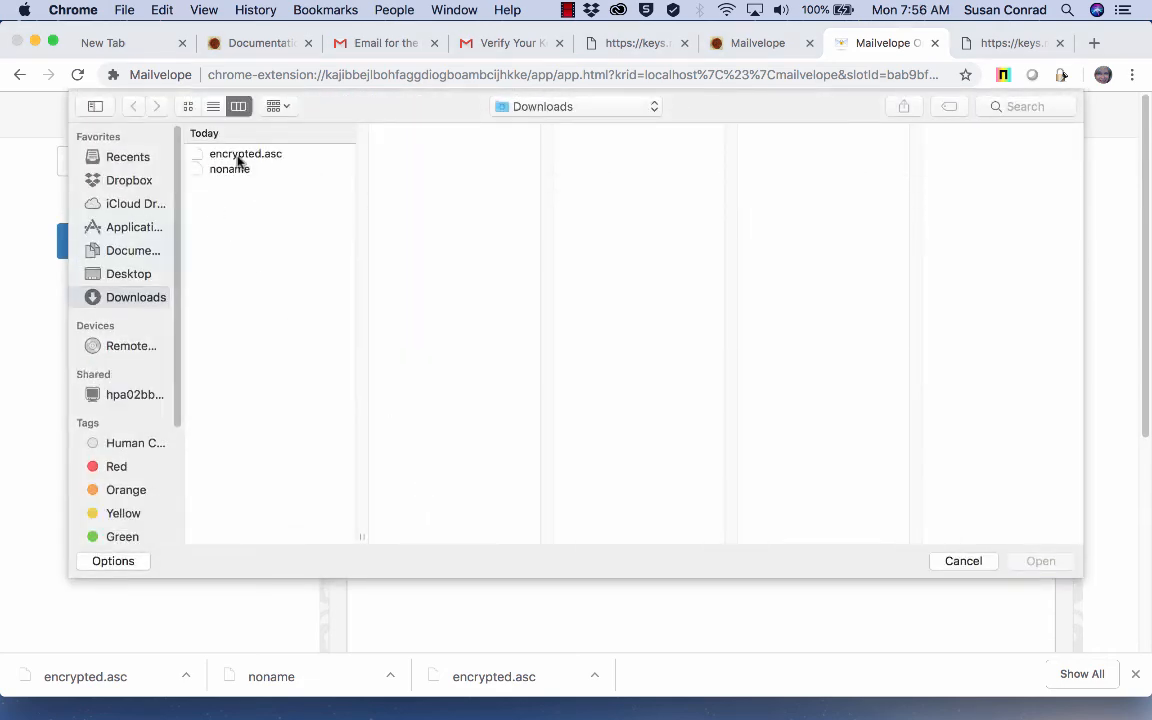
left_click(230, 154)
left_click(1046, 566)
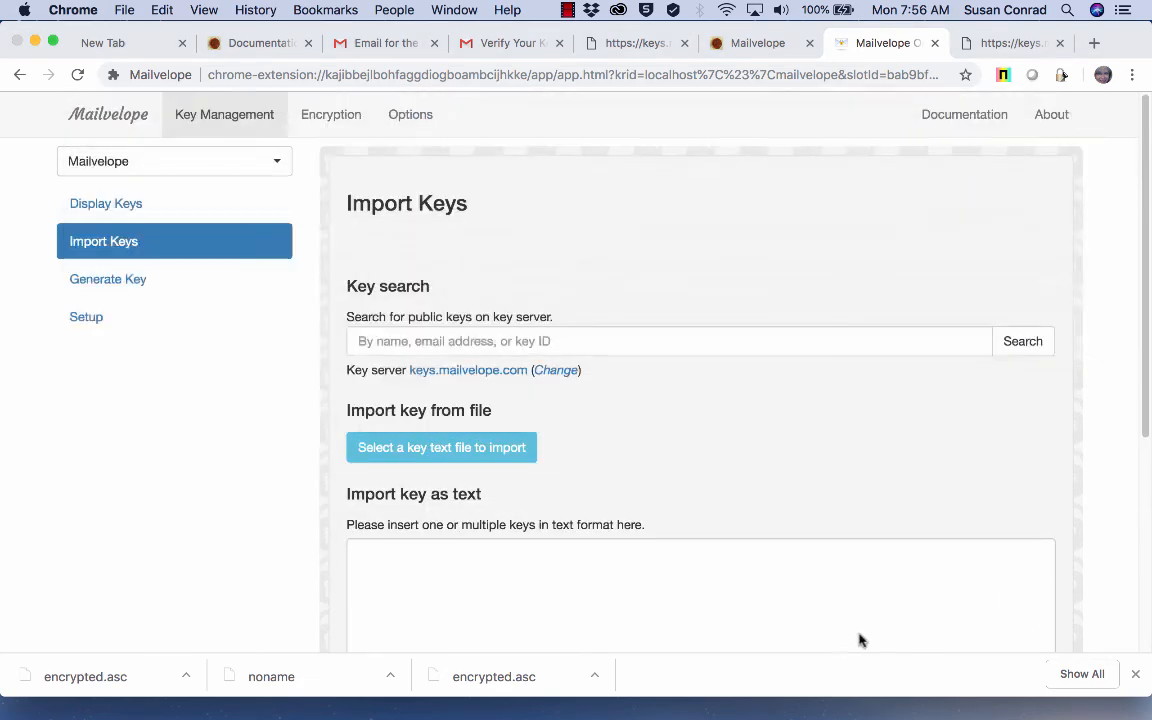
scroll(805, 615, "down", 3)
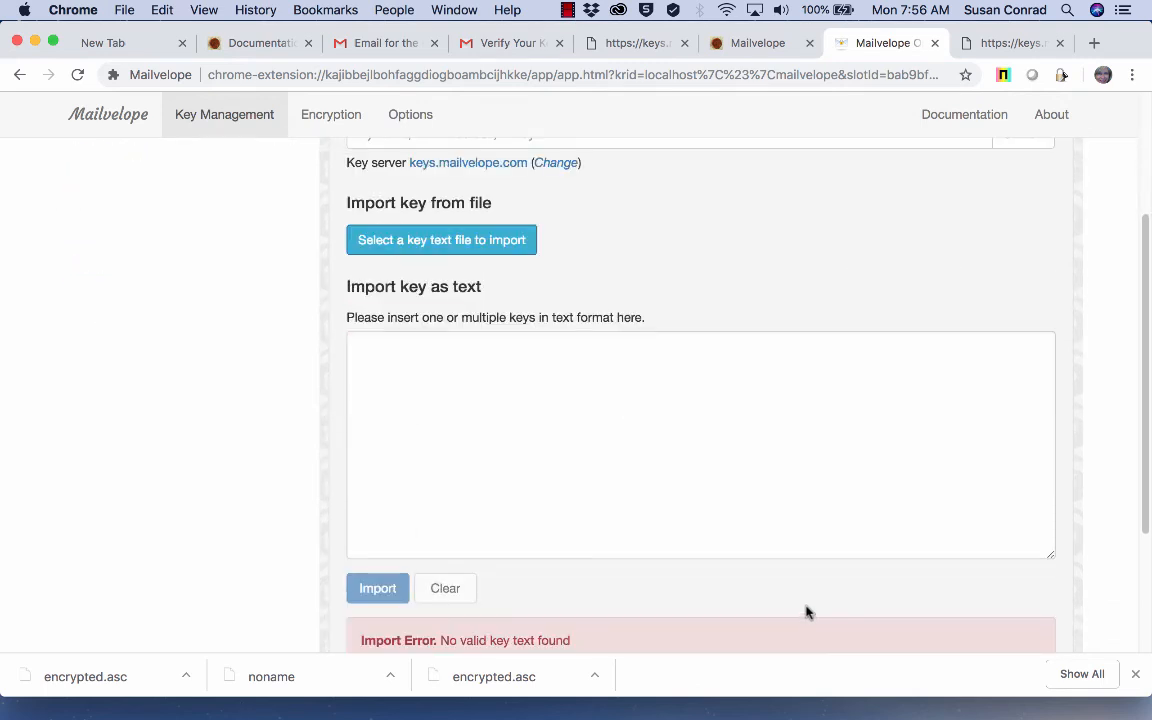
scroll(607, 599, "down", 3)
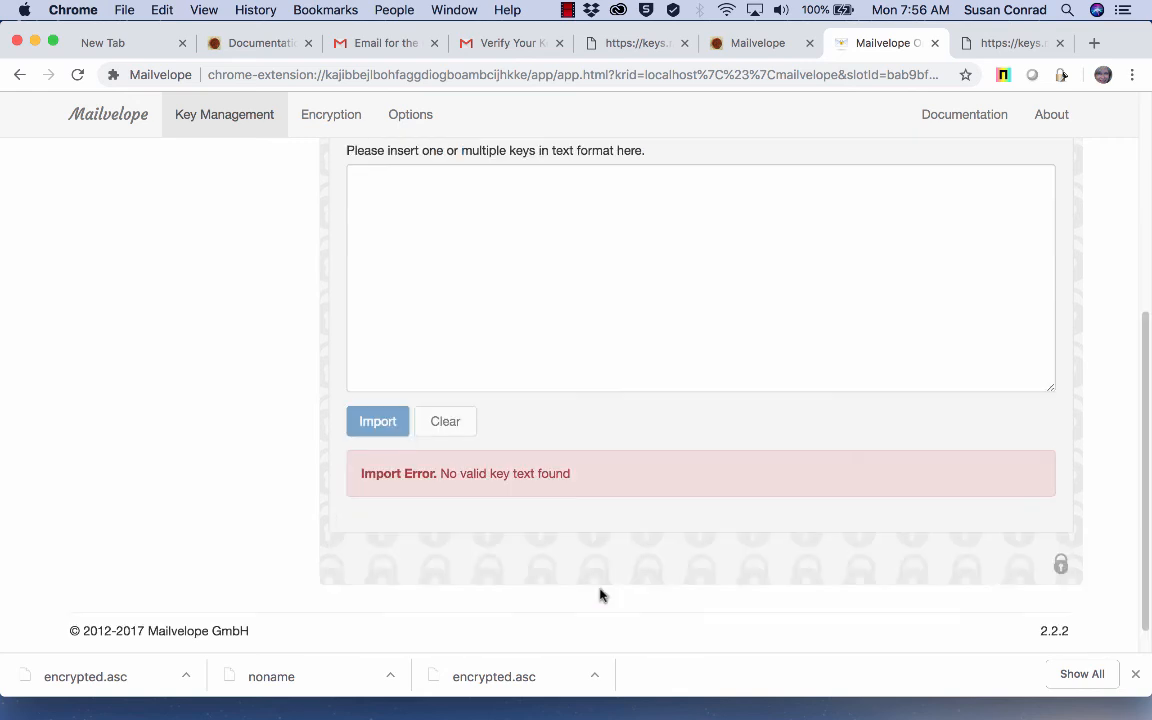
scroll(600, 595, "up", 4)
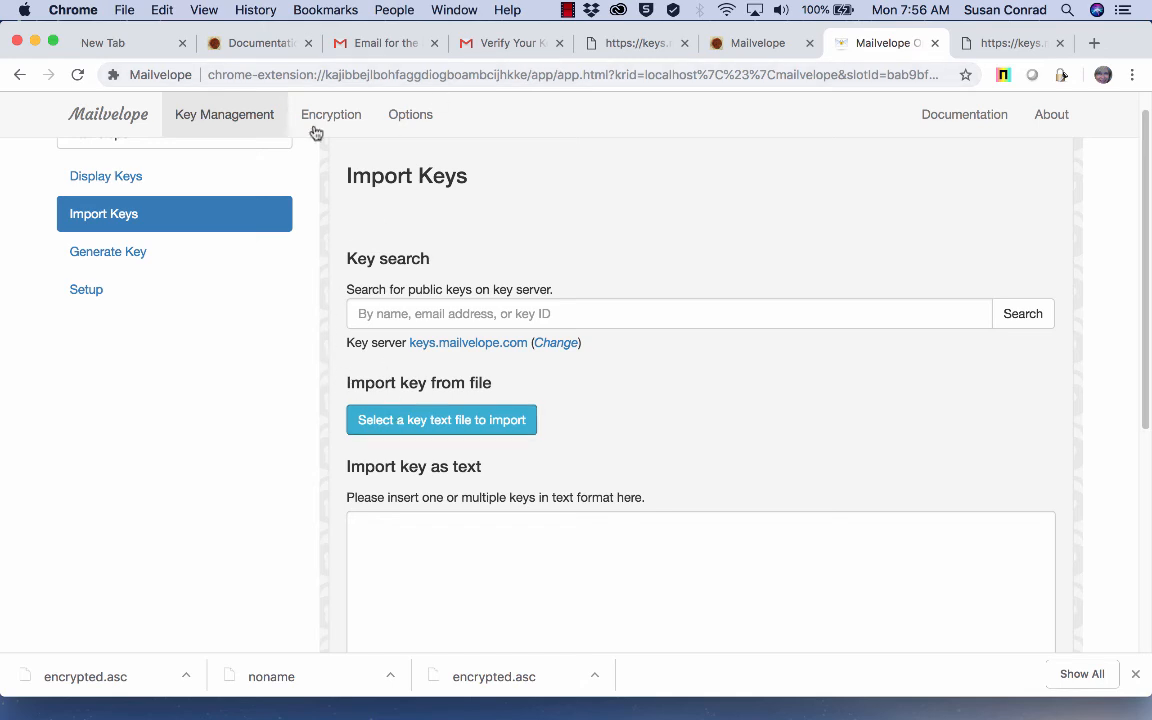
Step: Load encrypted.asc from Downloads once more and confirm it still reports no valid key text
left_click(407, 424)
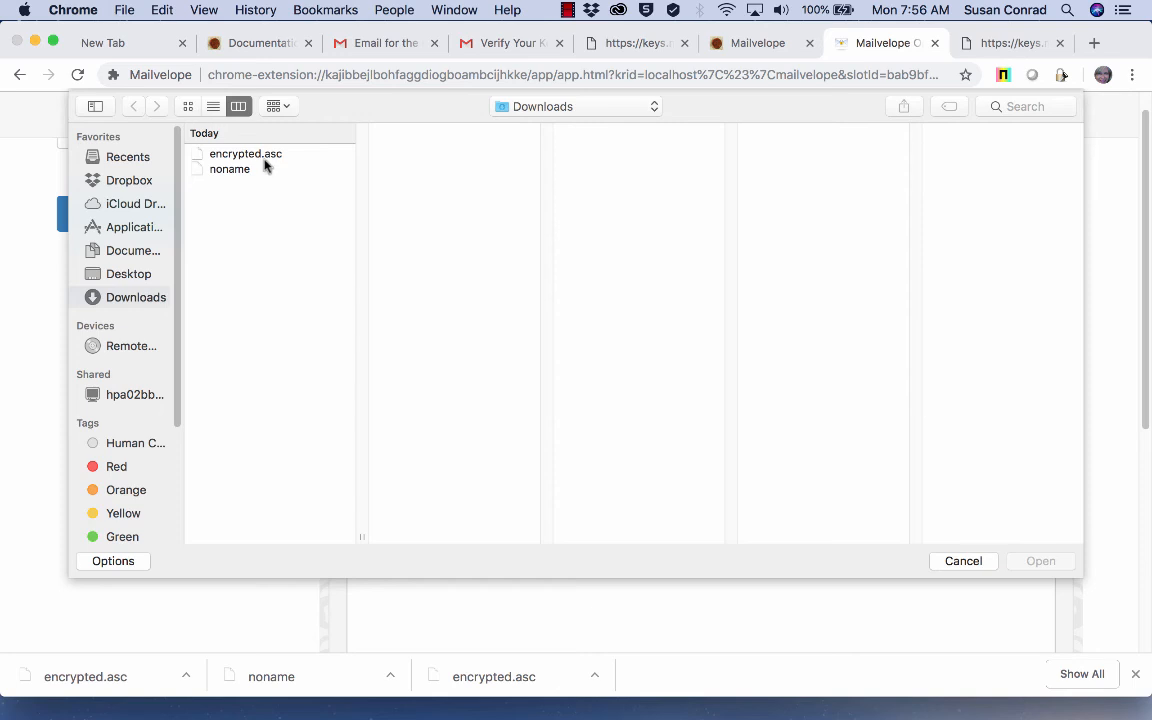
left_click(273, 154)
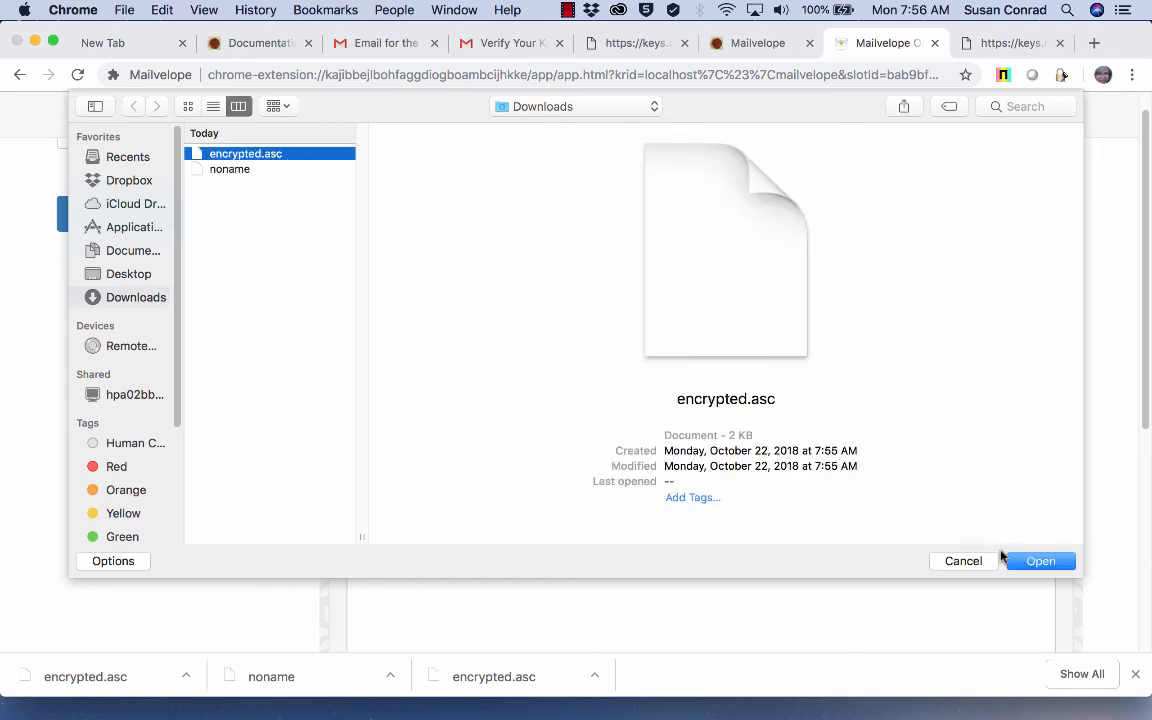
left_click(1040, 561)
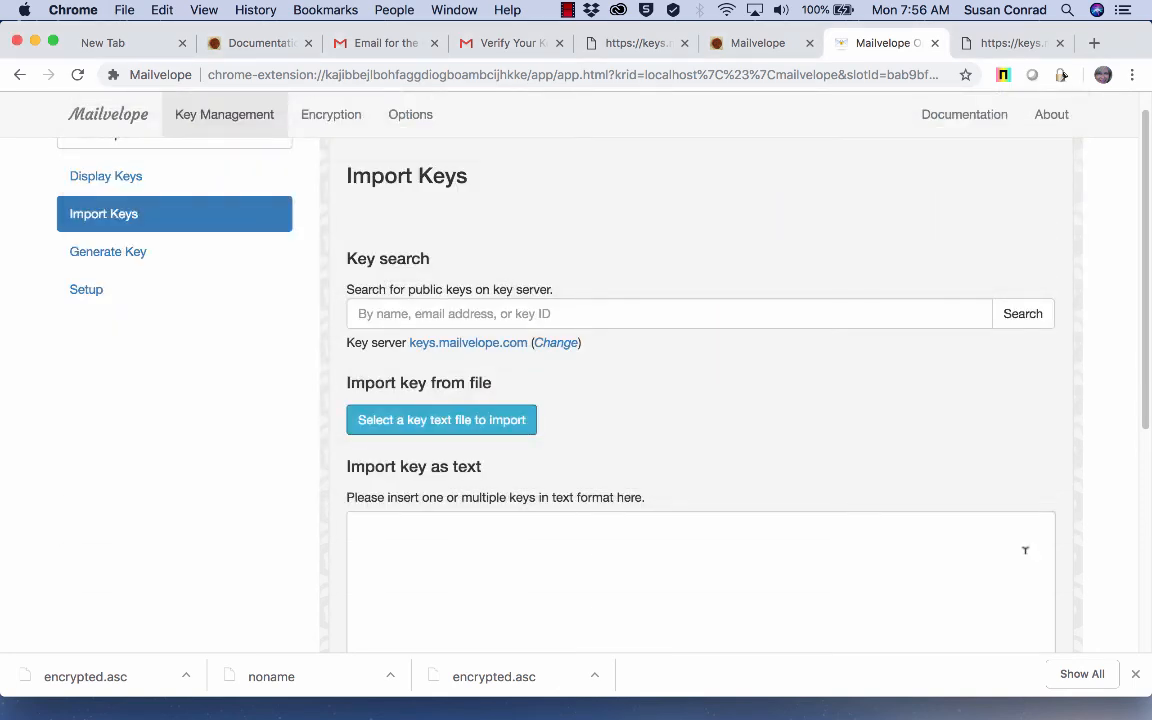
scroll(824, 606, "down", 3)
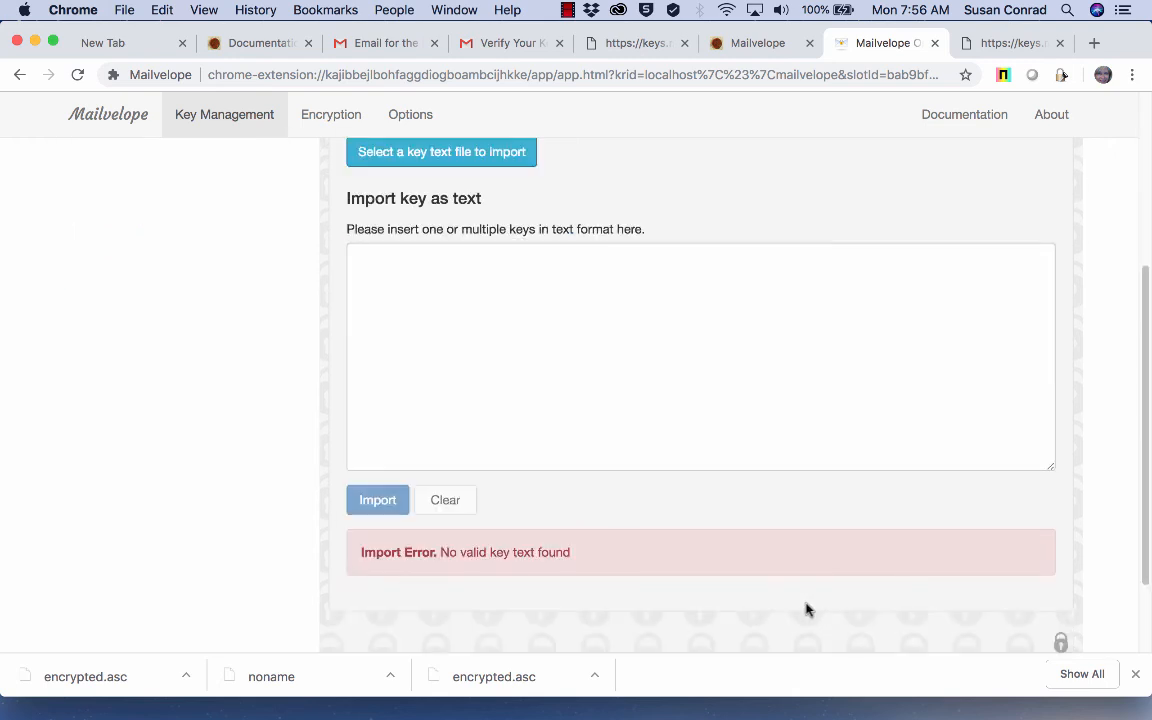
scroll(510, 545, "up", 3)
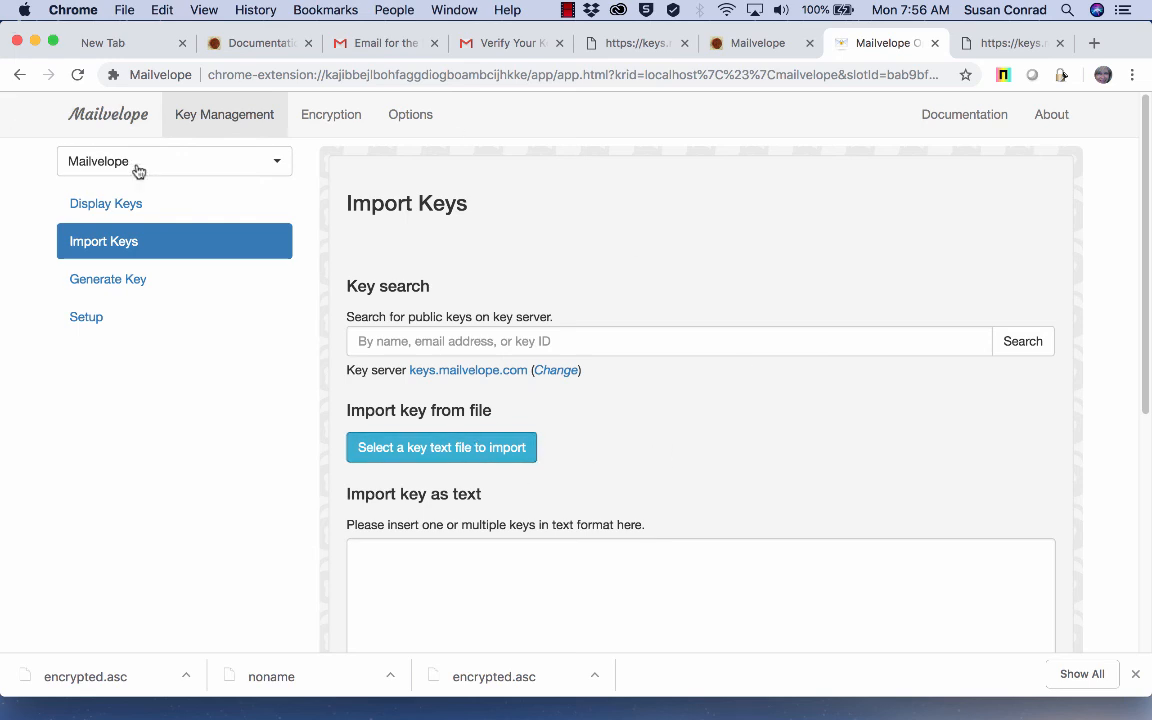
left_click(130, 204)
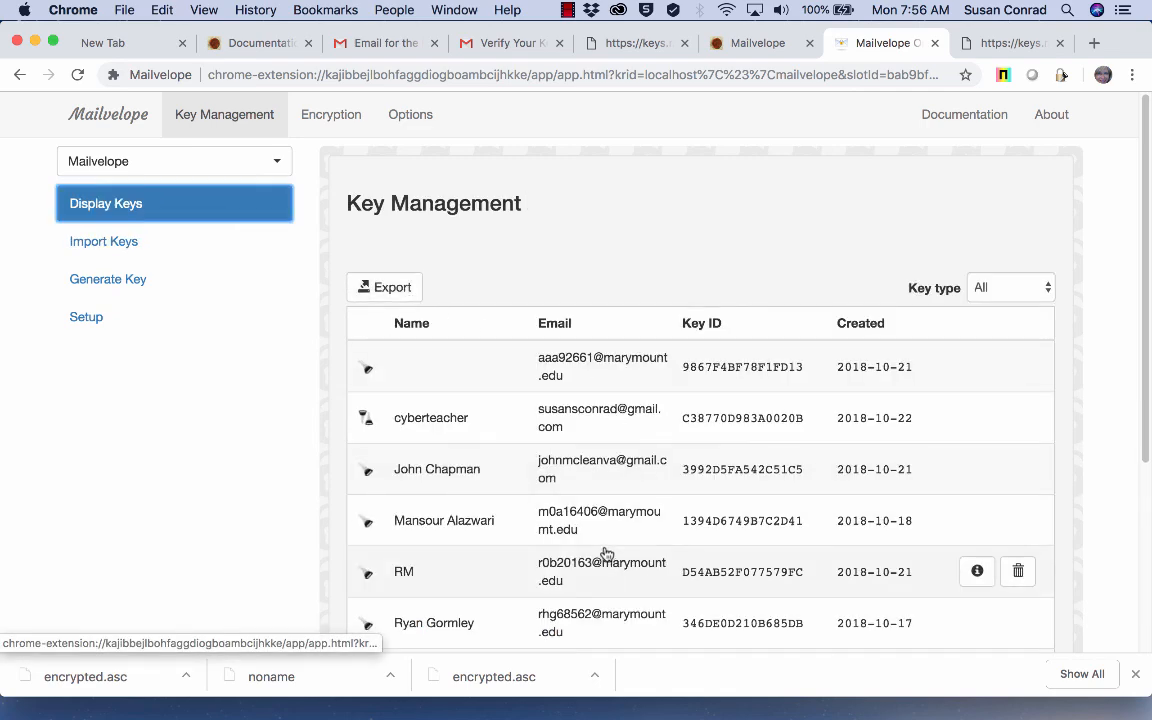
scroll(604, 550, "down", 3)
scroll(604, 553, "up", 3)
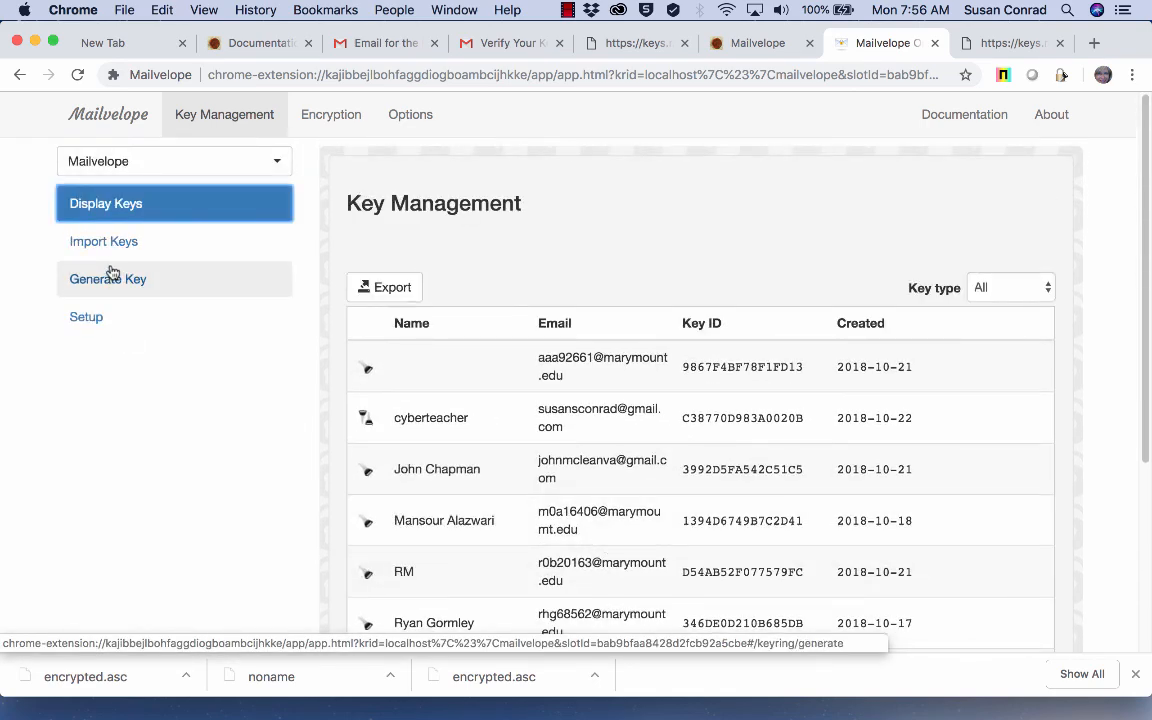
left_click(94, 335)
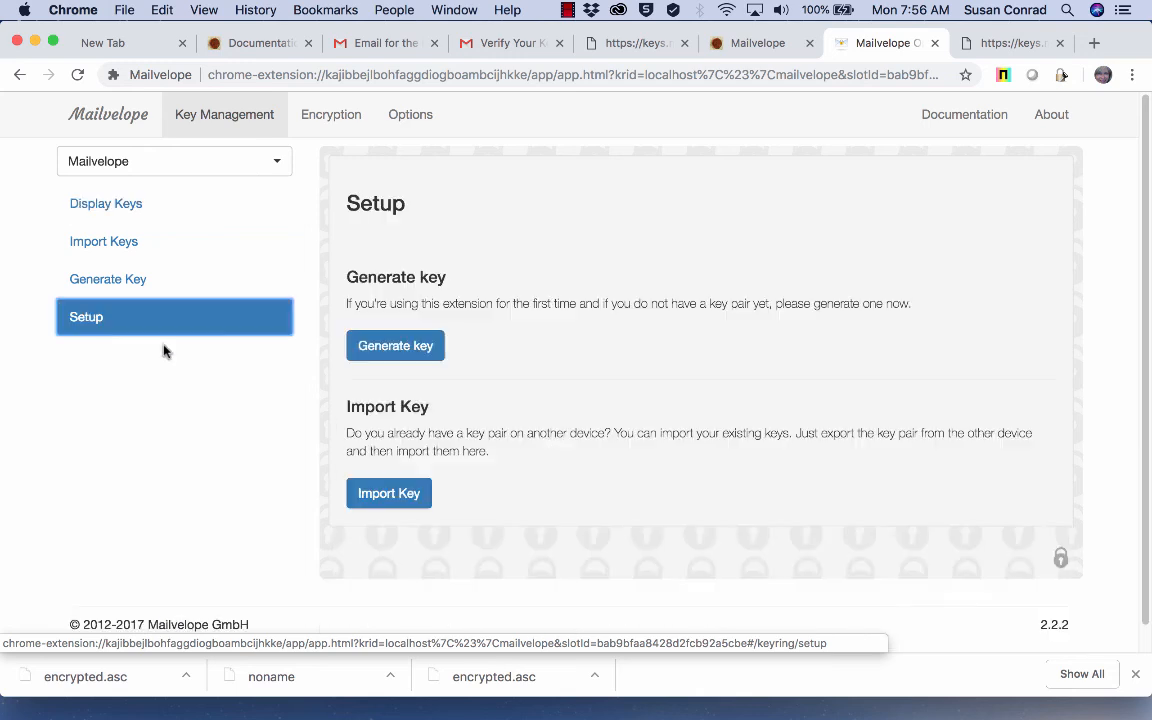
left_click(392, 495)
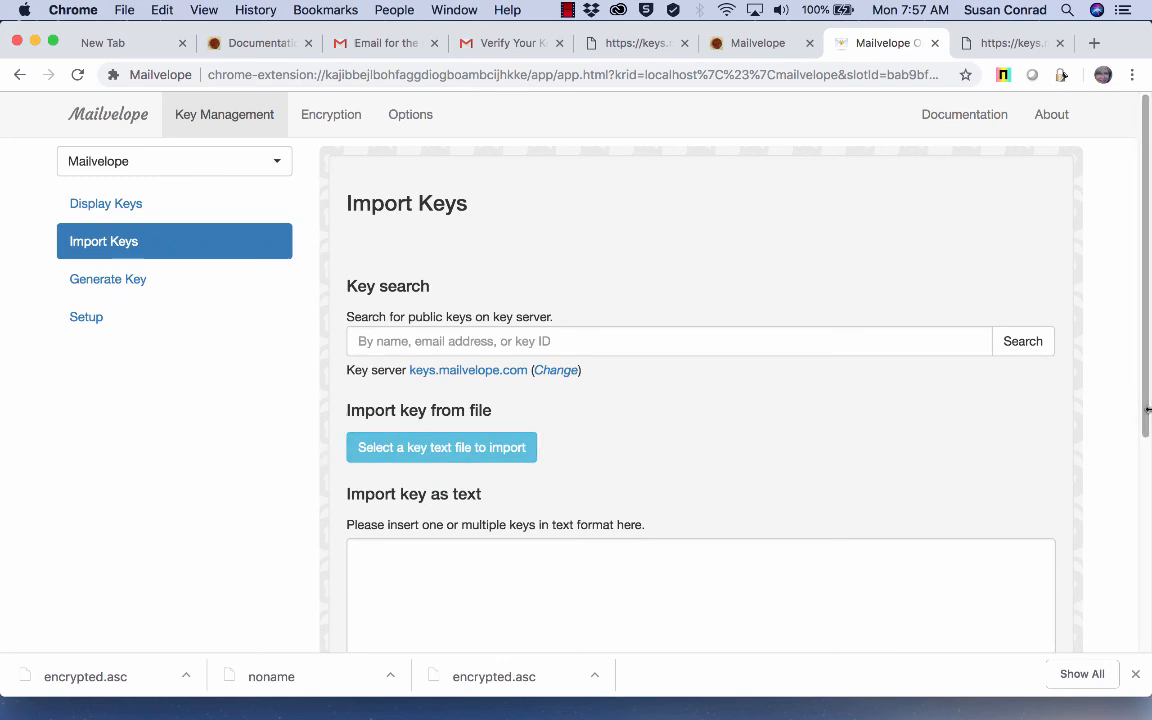
scroll(1100, 599, "down", 5)
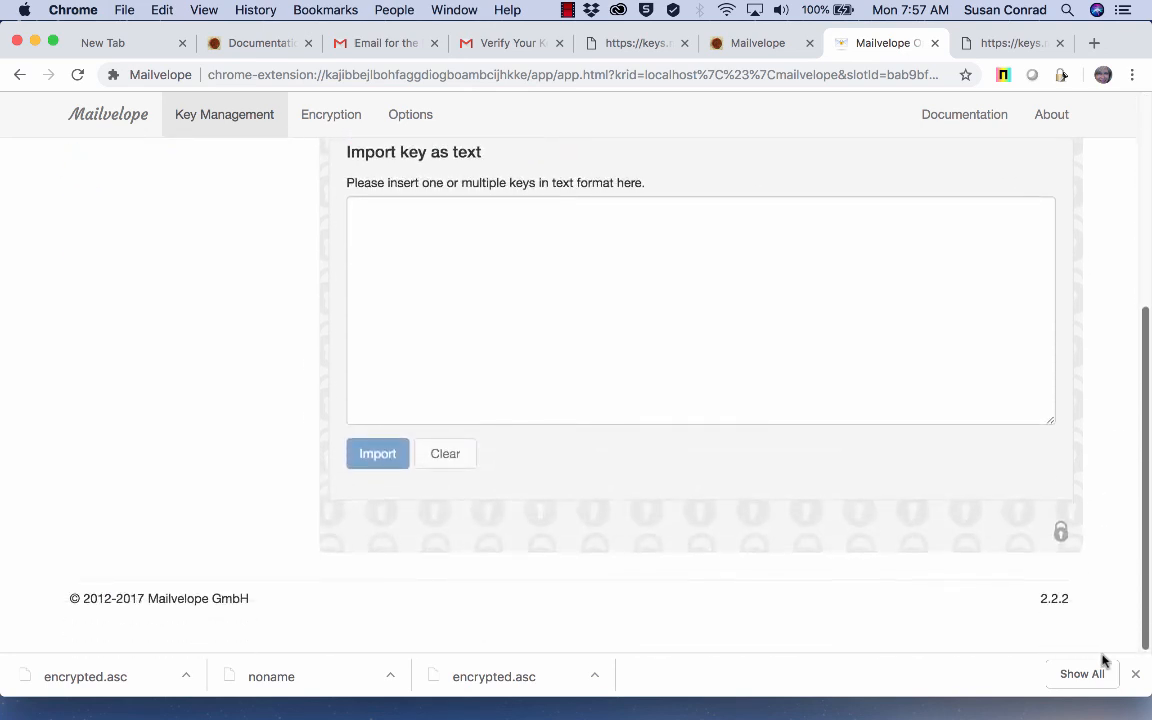
scroll(1140, 600, "up", 5)
scroll(1148, 437, "down", 1)
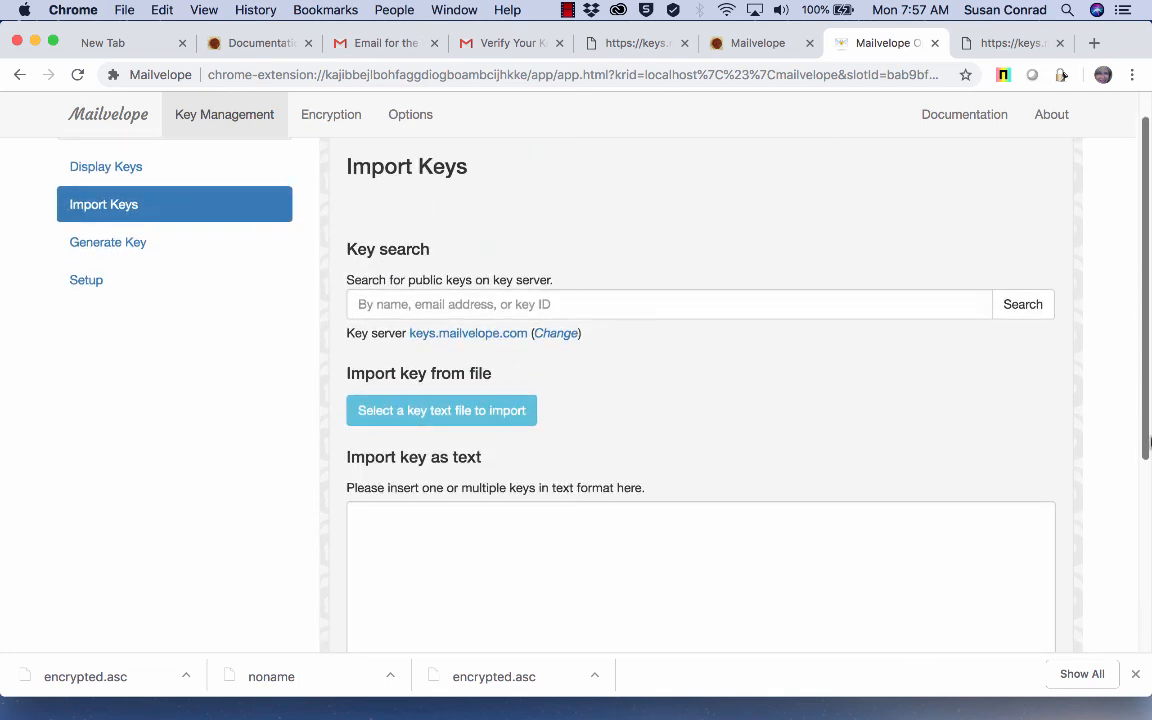
left_click_drag(1149, 442, 1148, 377)
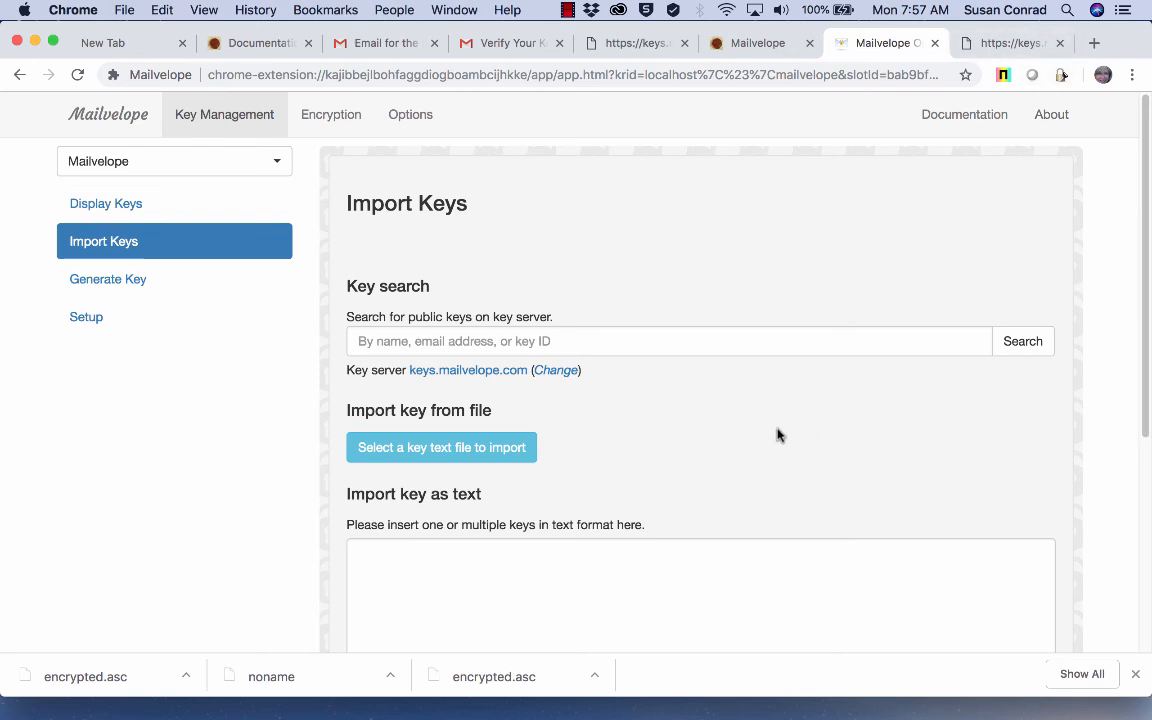
scroll(777, 433, "down", 1)
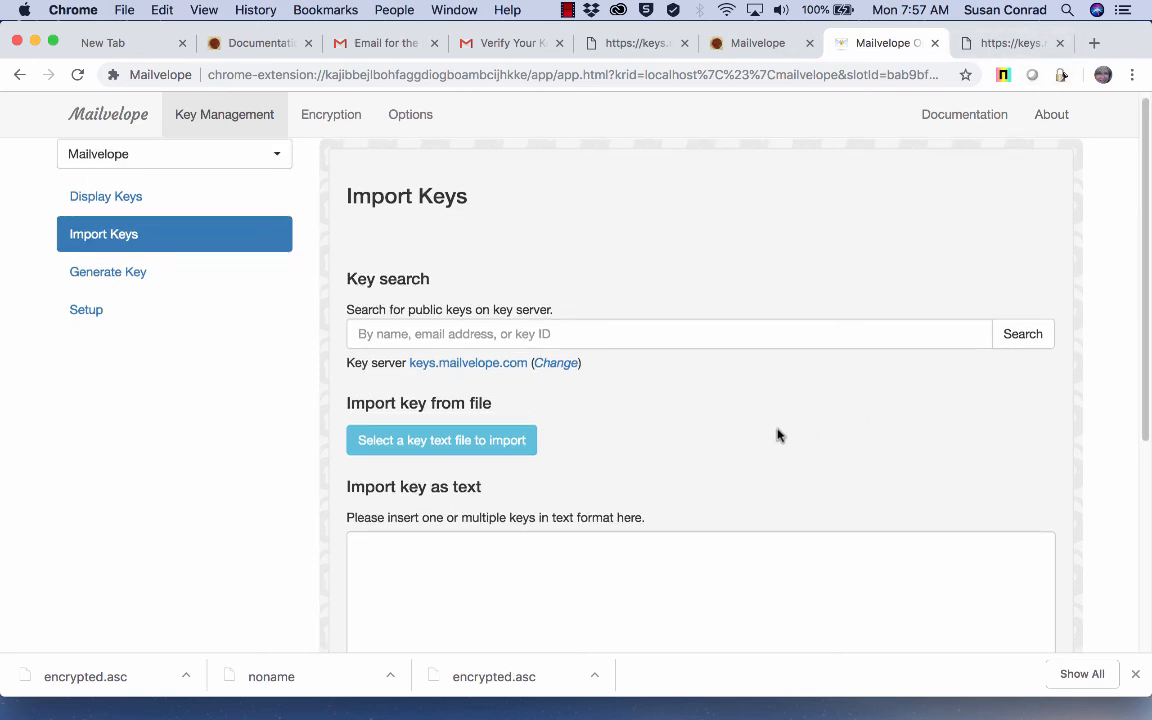
scroll(777, 433, "down", 2)
scroll(777, 433, "up", 2)
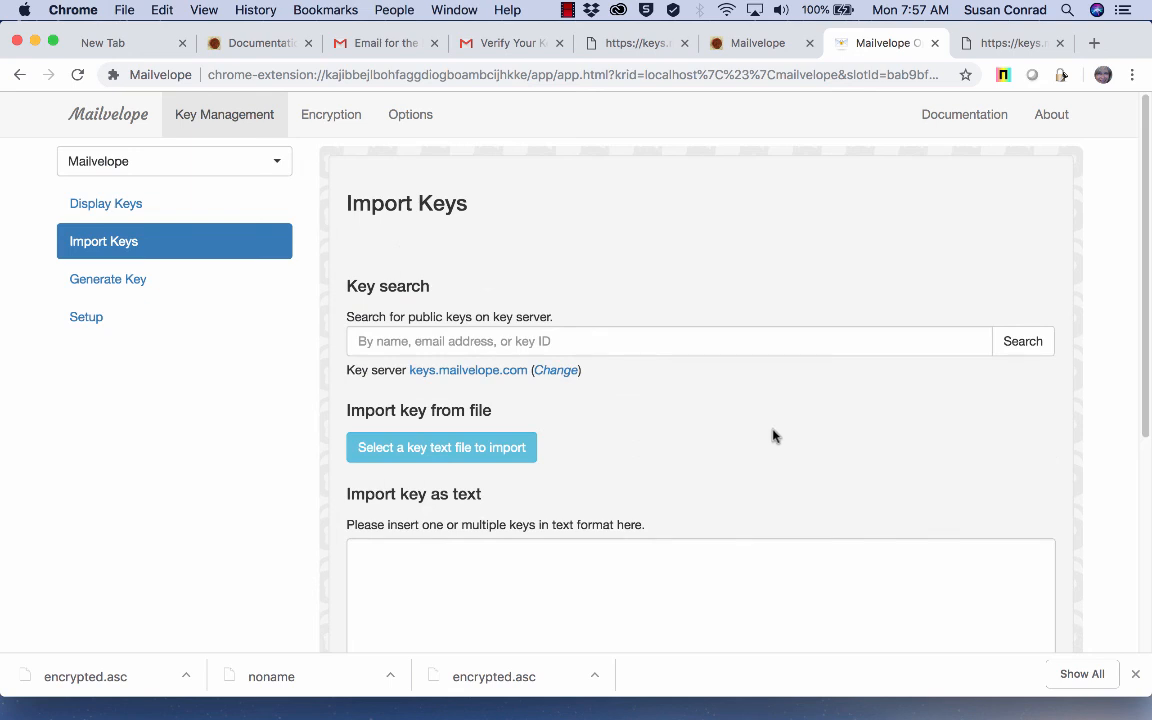
scroll(766, 437, "down", 5)
scroll(766, 437, "up", 5)
left_click(567, 10)
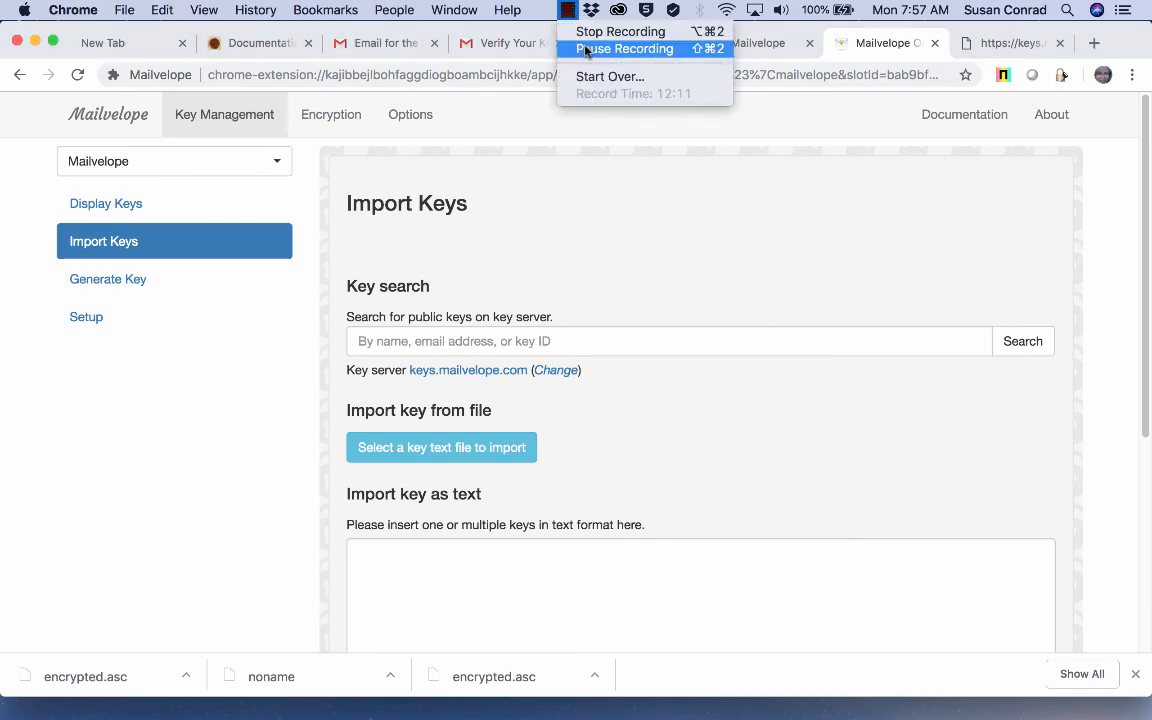